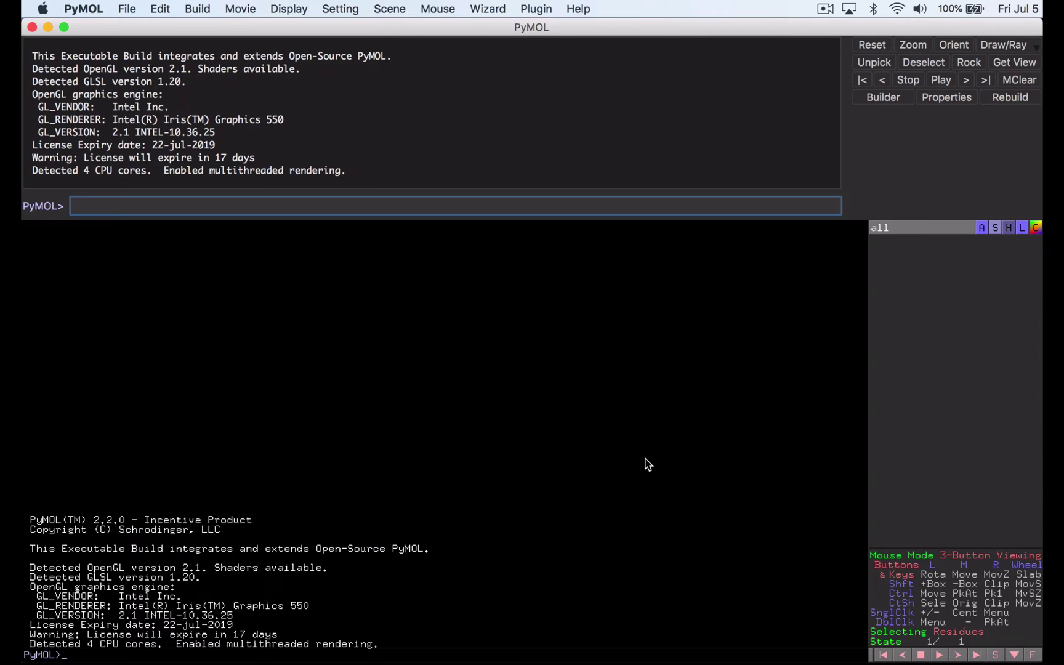
# Fetch the 1pfk phosphofructokinase structure and rotate it slightly in the viewer
pyautogui.write('fetch ')
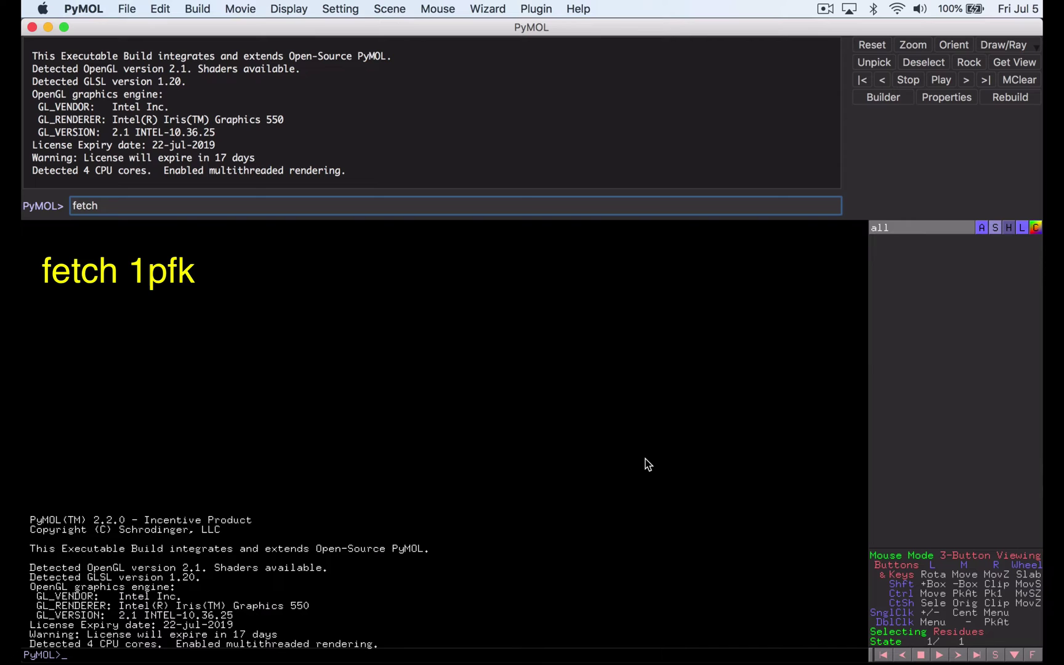
pyautogui.write('1pfk')
pyautogui.press('Return')
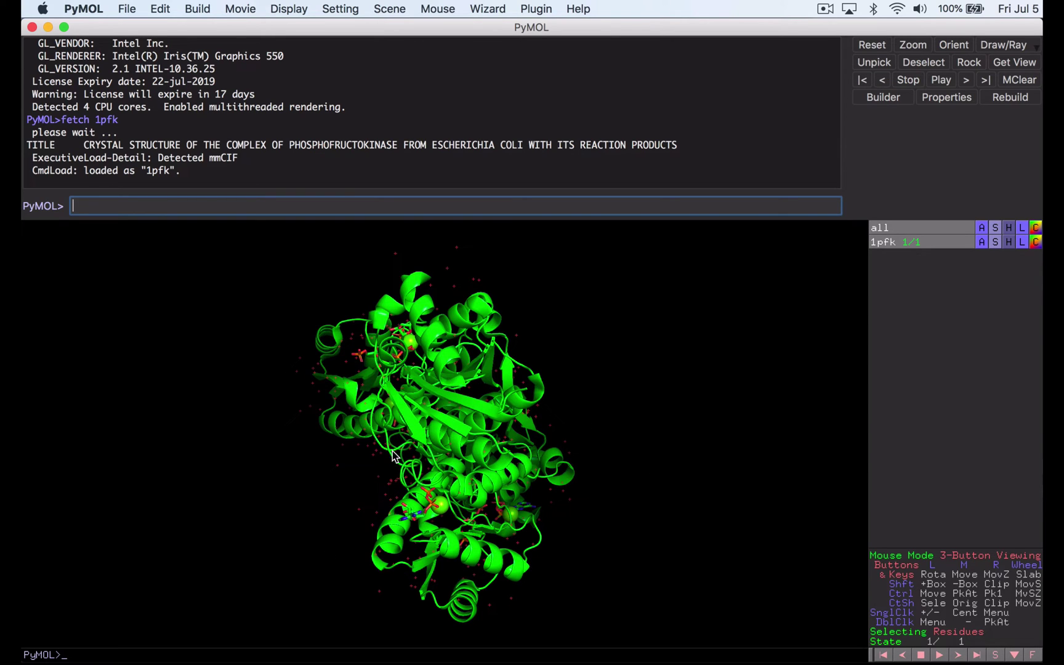
pyautogui.moveTo(370, 449); pyautogui.dragTo(512, 438)
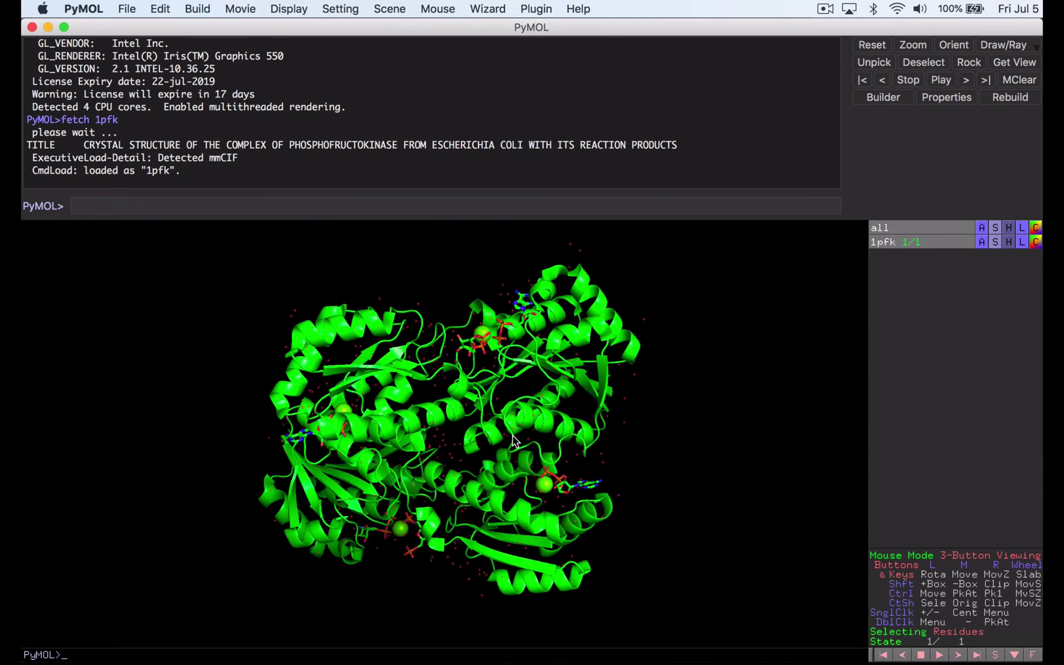
# Show 1pfk as lines only, then apply the pretty preset for a rainbow cartoon with ligand sticks
pyautogui.click(993, 243)
pyautogui.moveTo(990, 261)
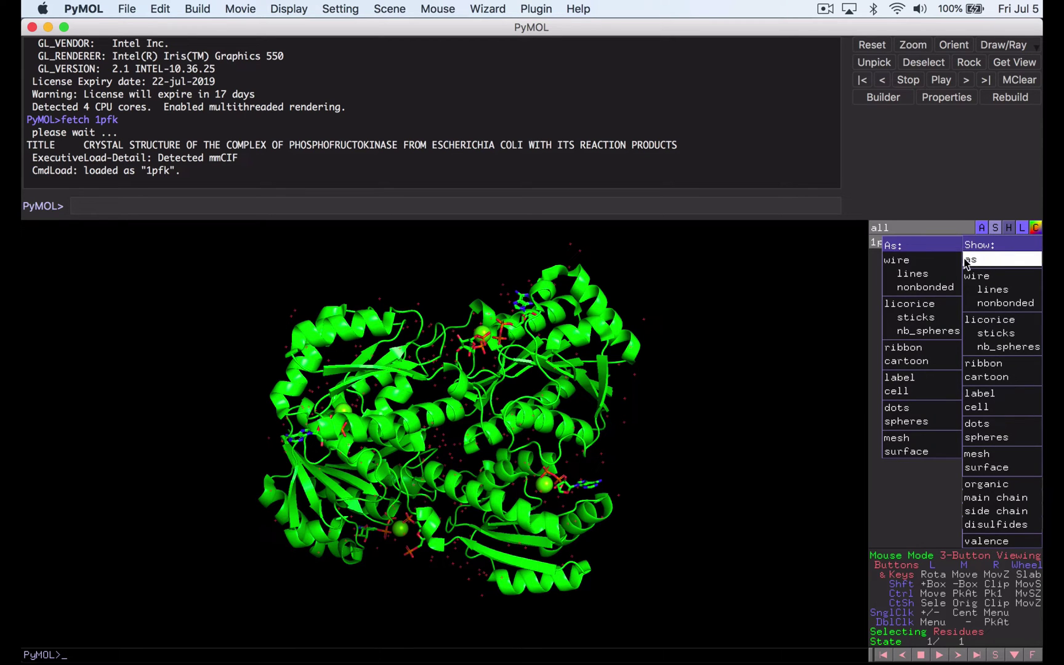
pyautogui.click(936, 274)
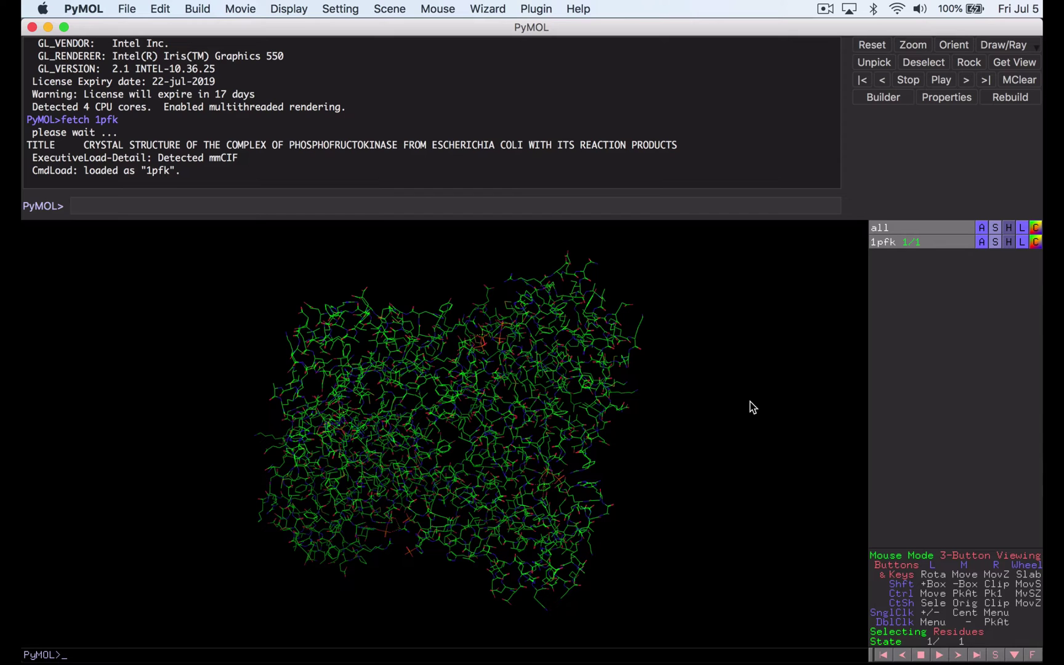
pyautogui.click(982, 243)
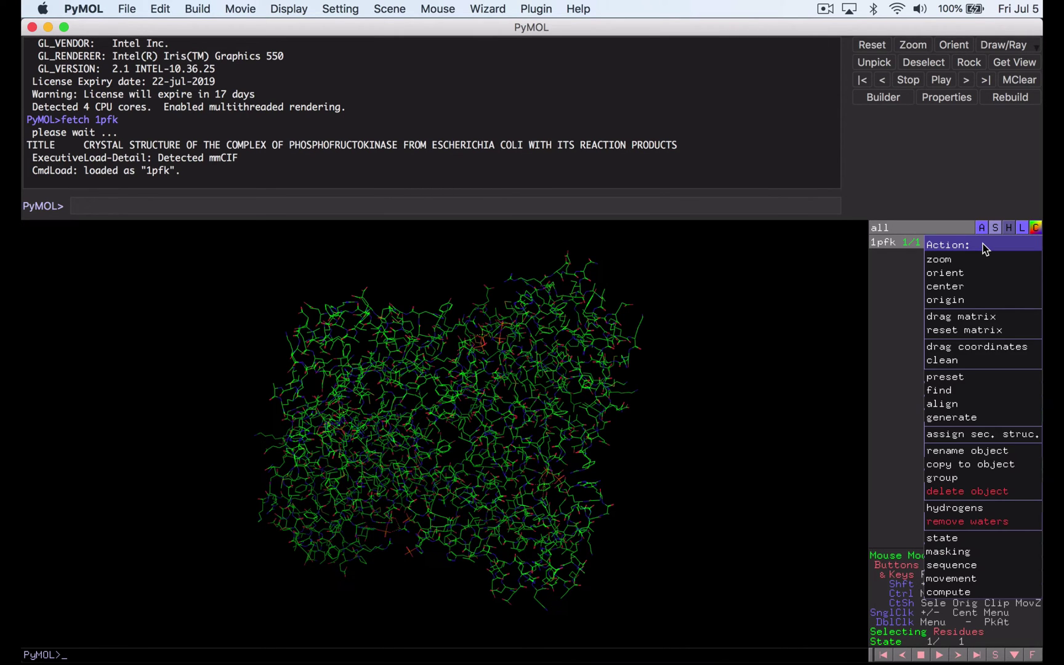
pyautogui.moveTo(958, 382)
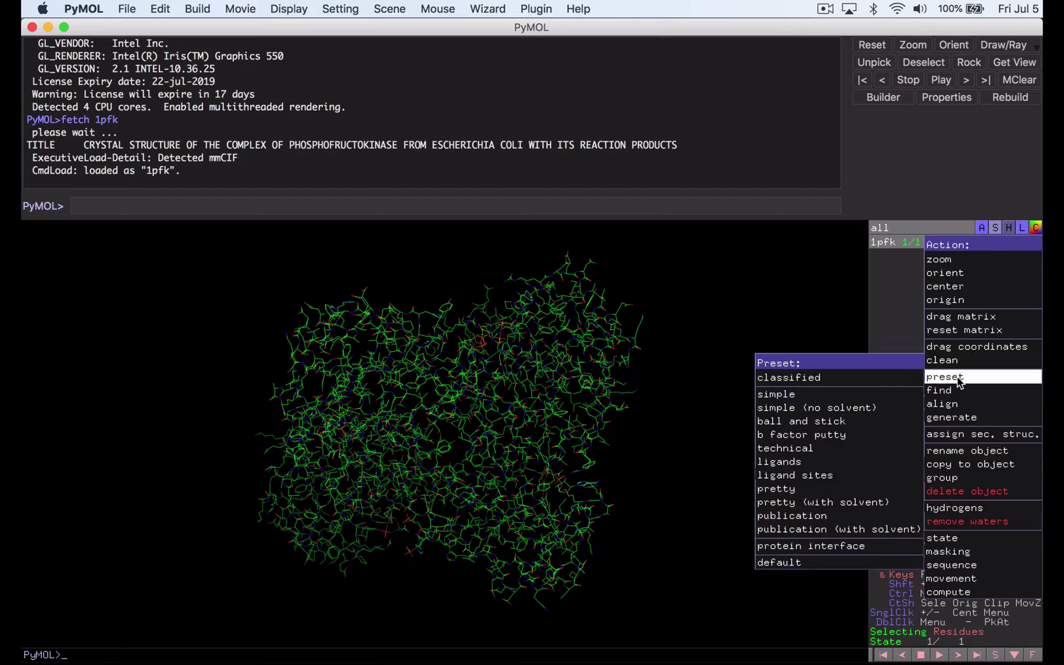
pyautogui.click(831, 490)
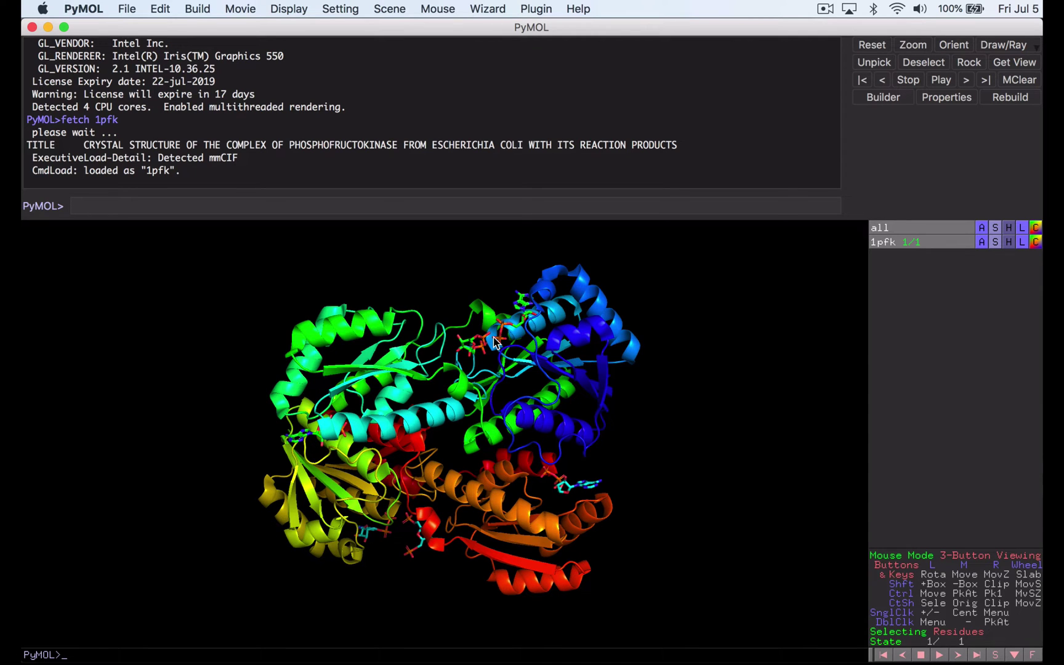
# Rotate the rainbow cartoon to frame both halves and store the view with 'scene 001, store'
pyautogui.moveTo(216, 411); pyautogui.dragTo(431, 381)
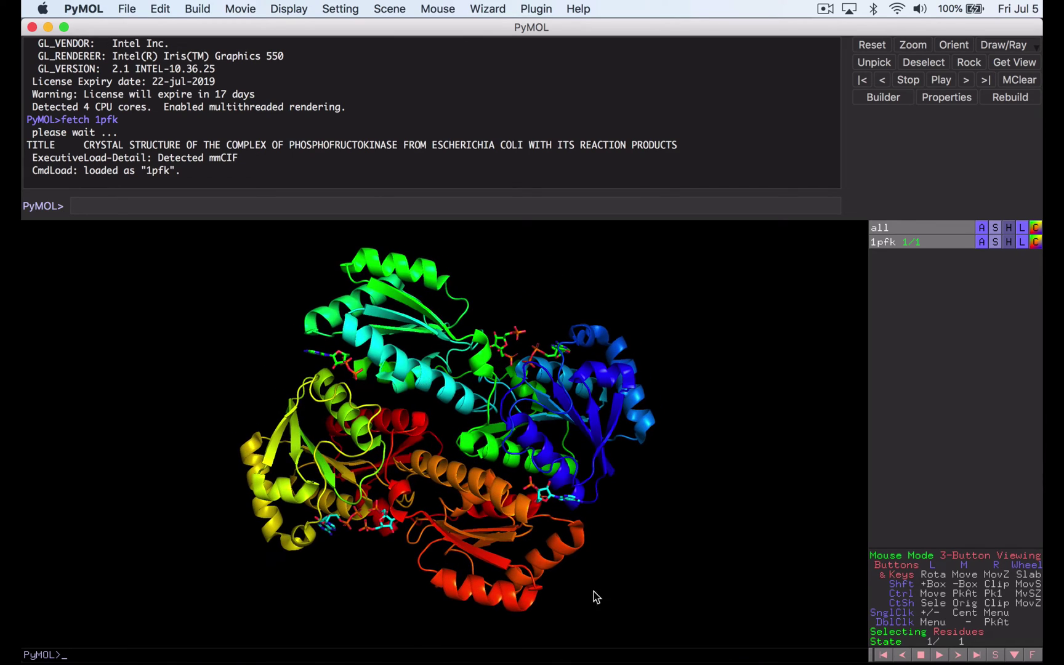
pyautogui.moveTo(593, 591); pyautogui.dragTo(629, 566)
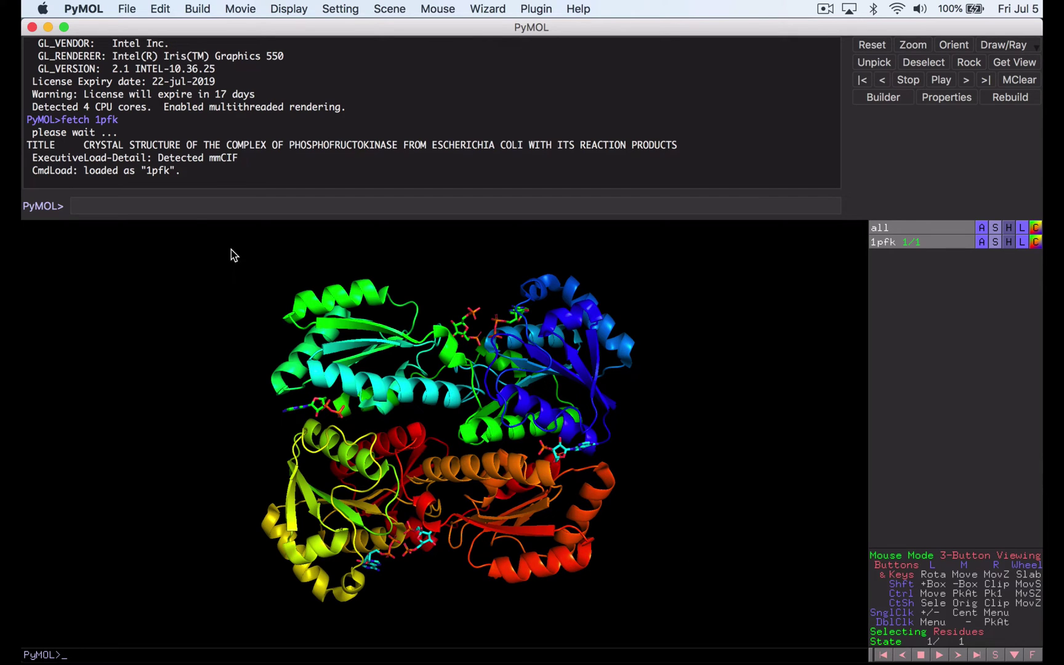
pyautogui.click(383, 7)
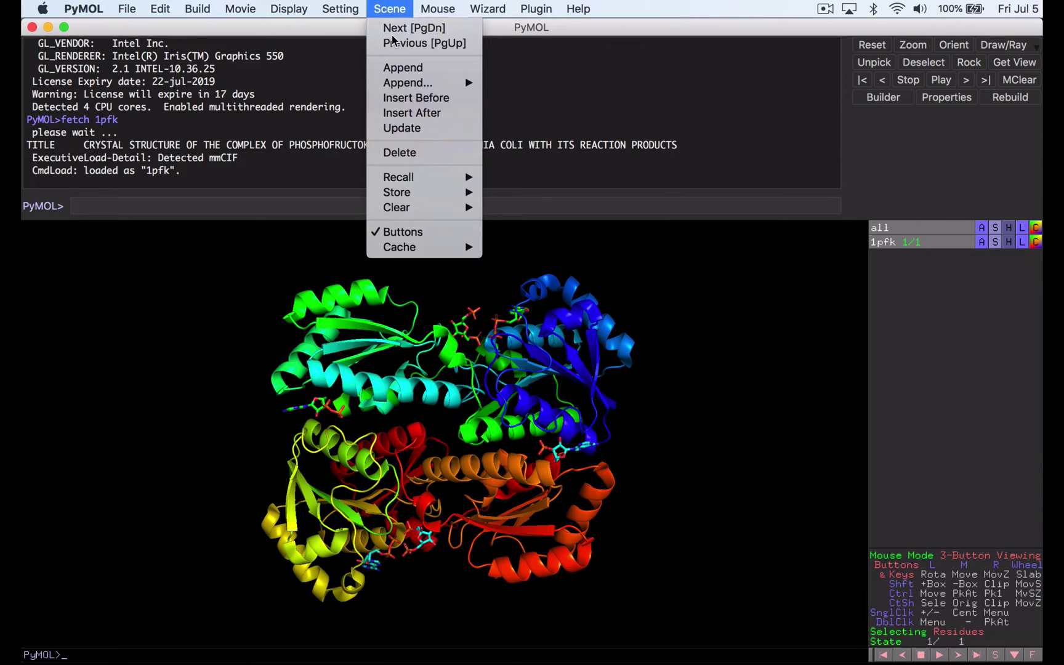
pyautogui.moveTo(406, 195)
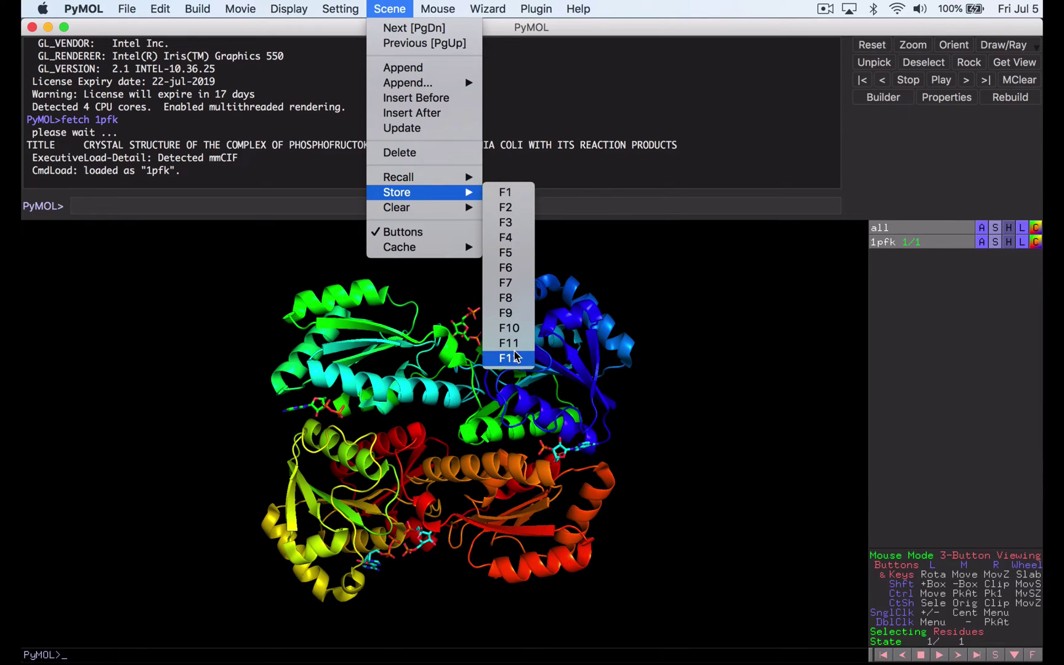
pyautogui.click(386, 6)
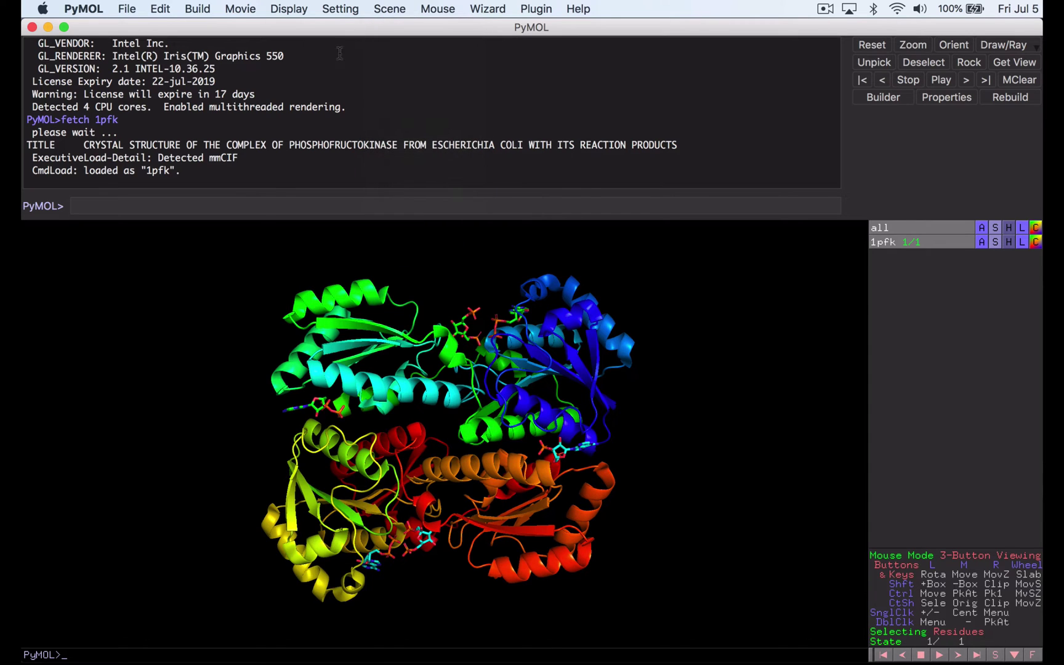
pyautogui.click(240, 203)
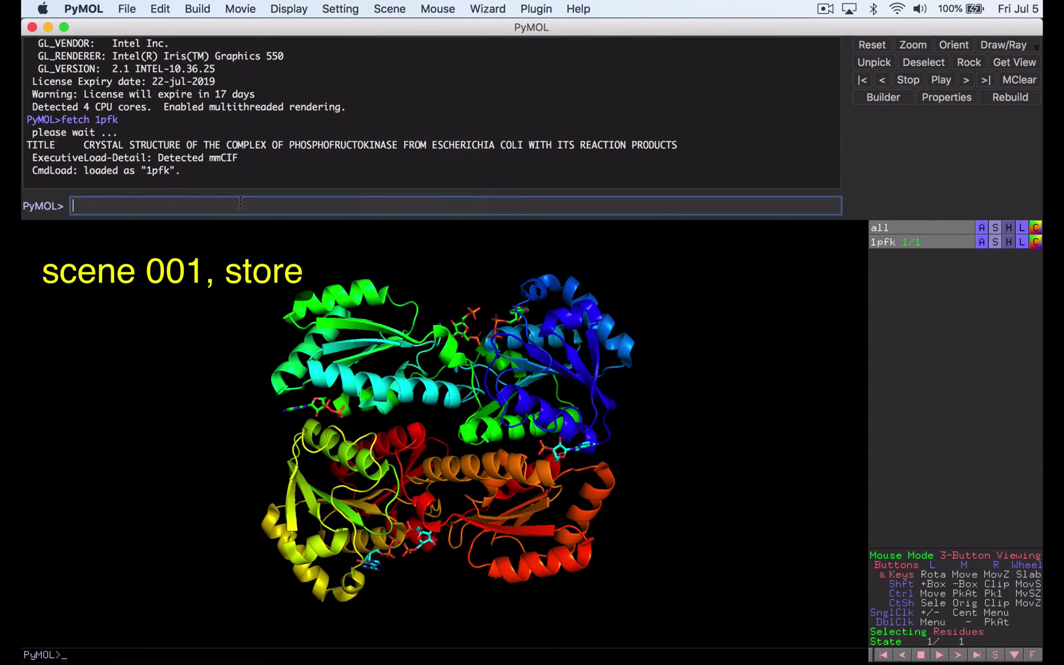
pyautogui.write('scene 001, store')
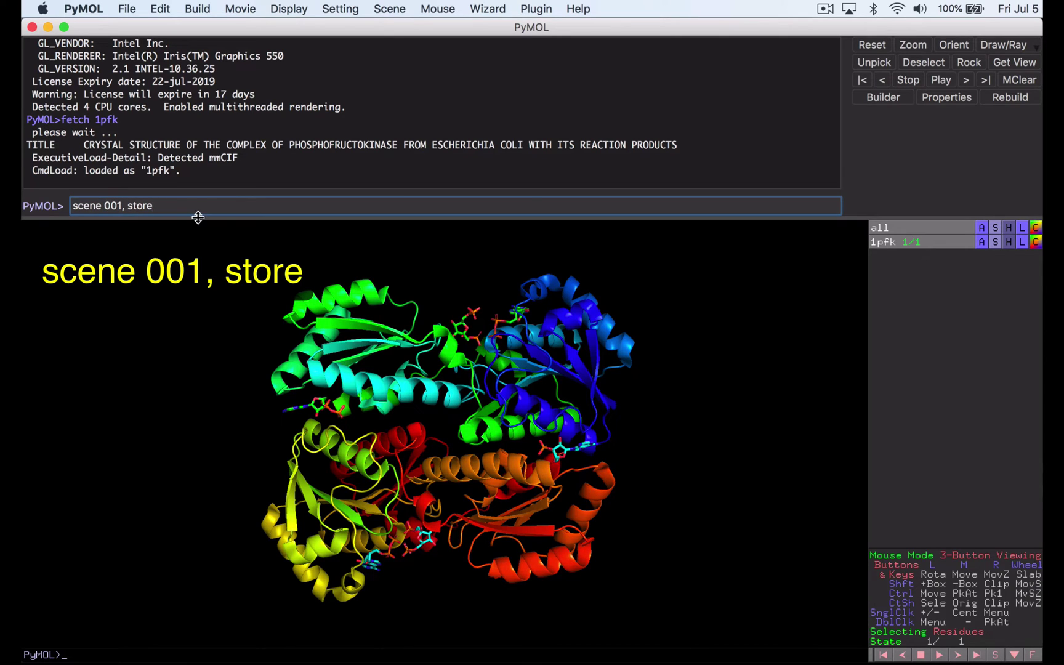
pyautogui.press('Return')
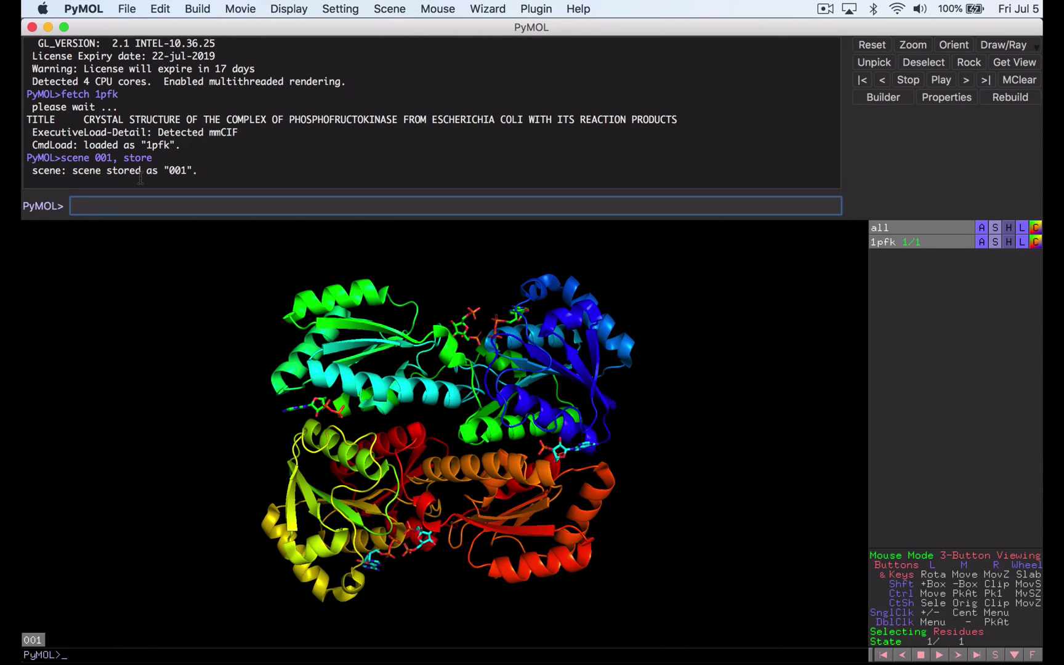
# Turn on the Display > Sequence viewer and switch the mouse to 1 Button Viewing Mode
pyautogui.click(299, 9)
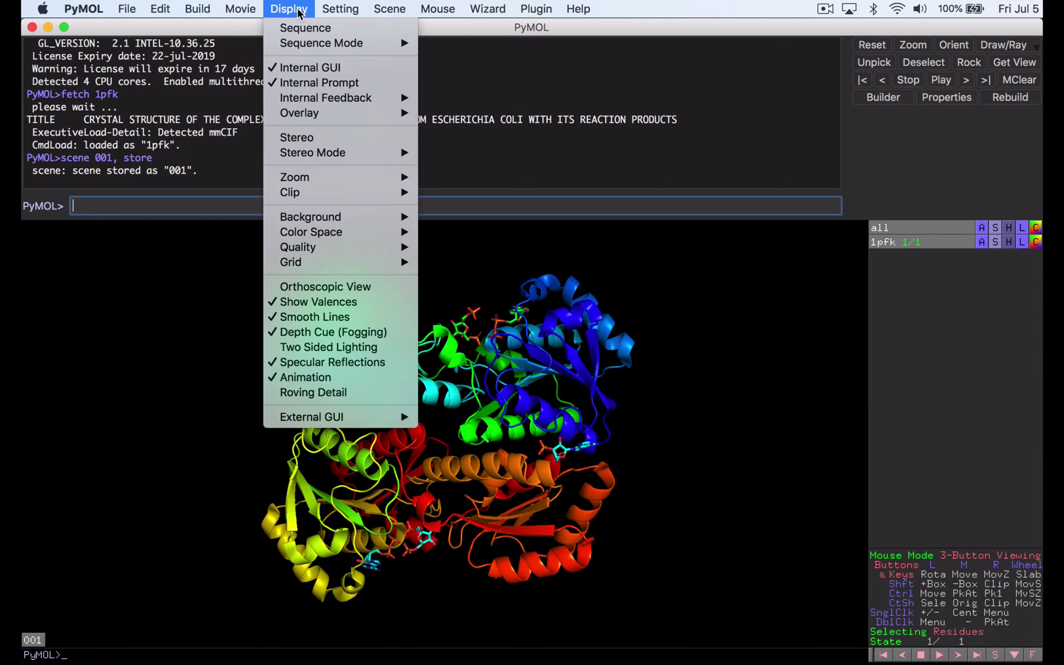
pyautogui.click(299, 29)
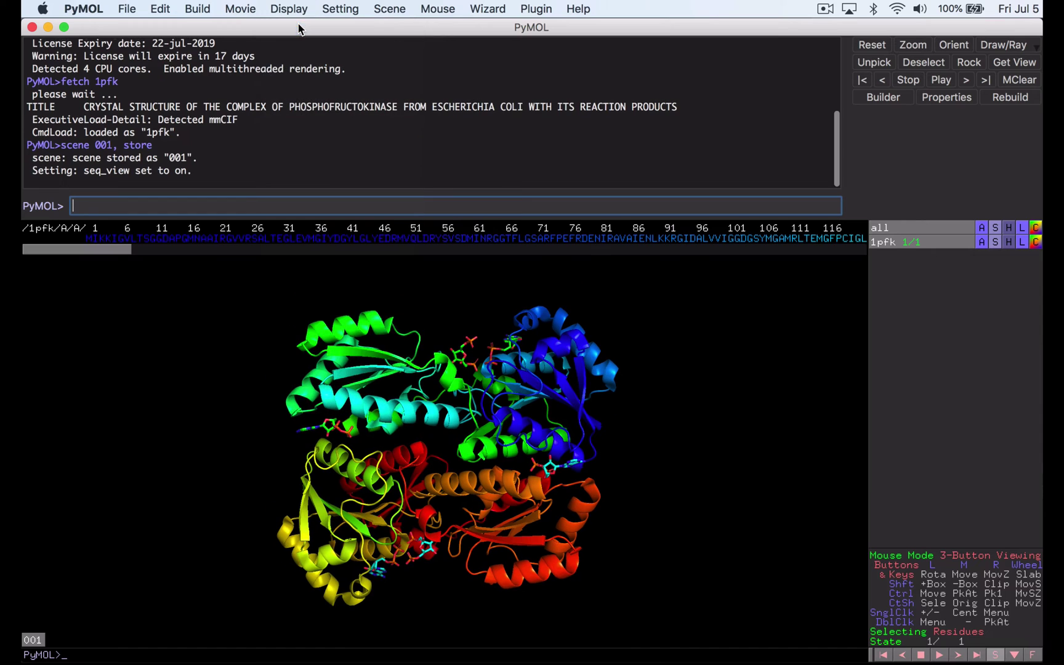
pyautogui.click(447, 8)
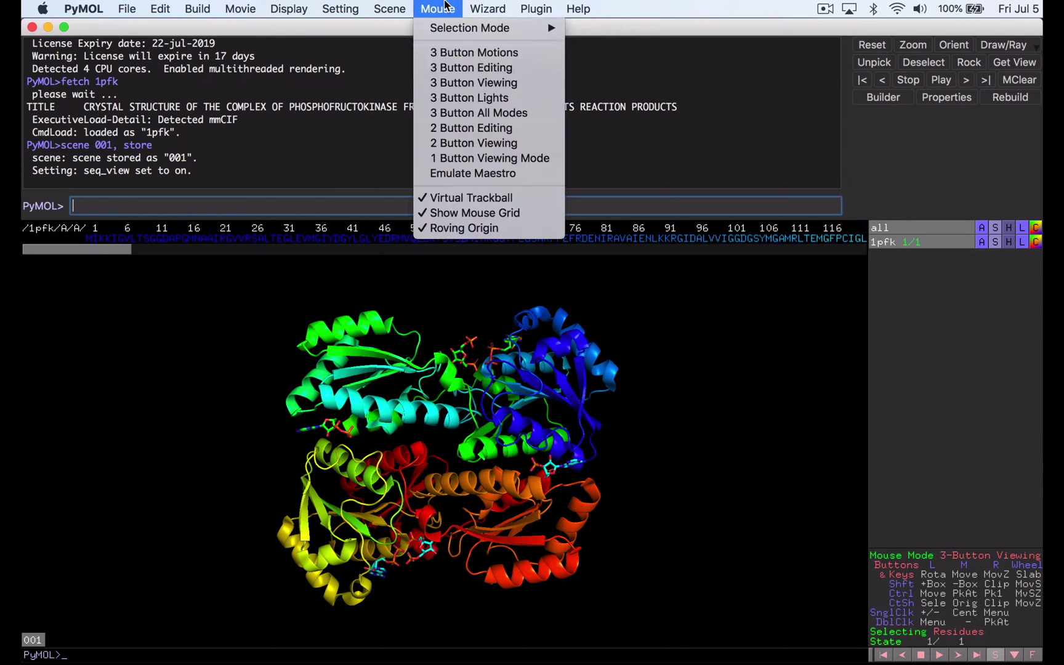
pyautogui.click(475, 159)
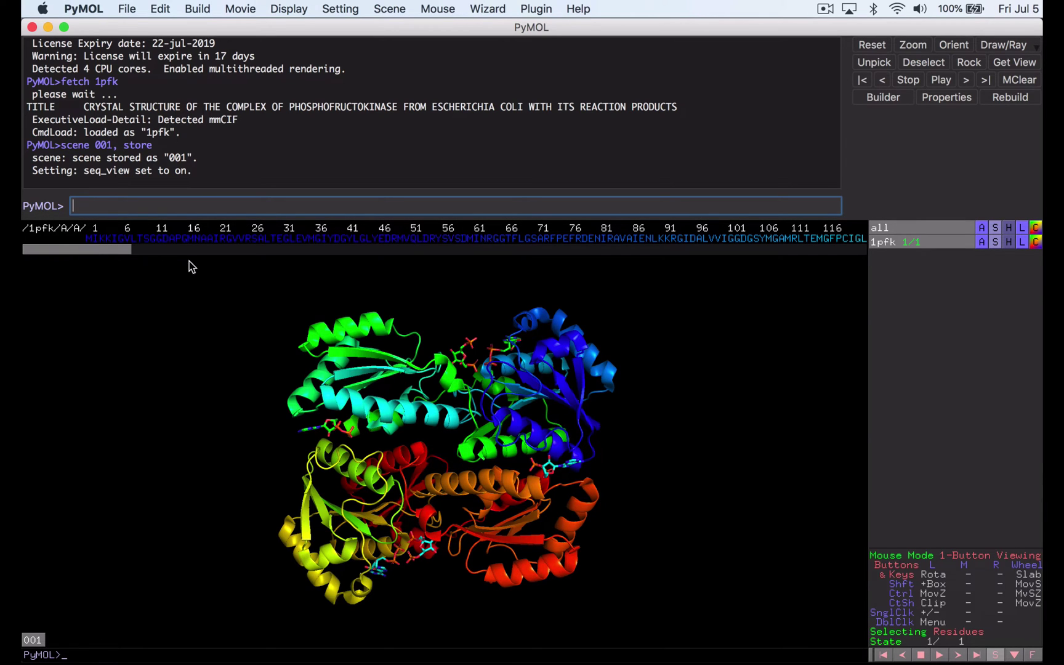
# Scroll the sequence viewer right past residue 316 to reveal the FBP, MG and ADP entries
pyautogui.moveTo(122, 251); pyautogui.dragTo(374, 266)
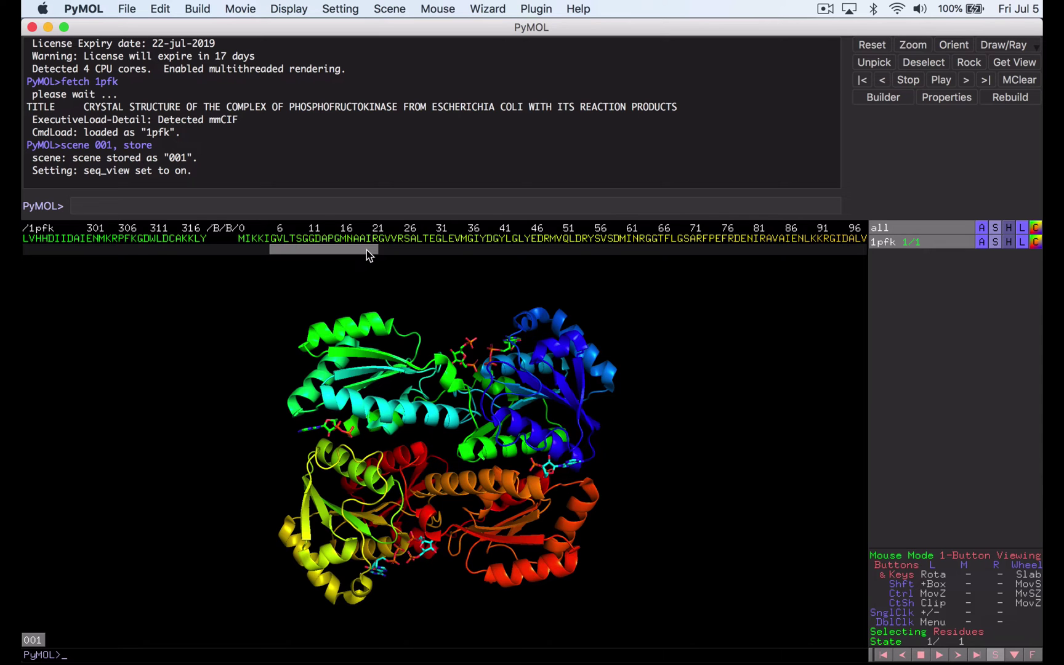
pyautogui.moveTo(367, 250); pyautogui.dragTo(574, 268)
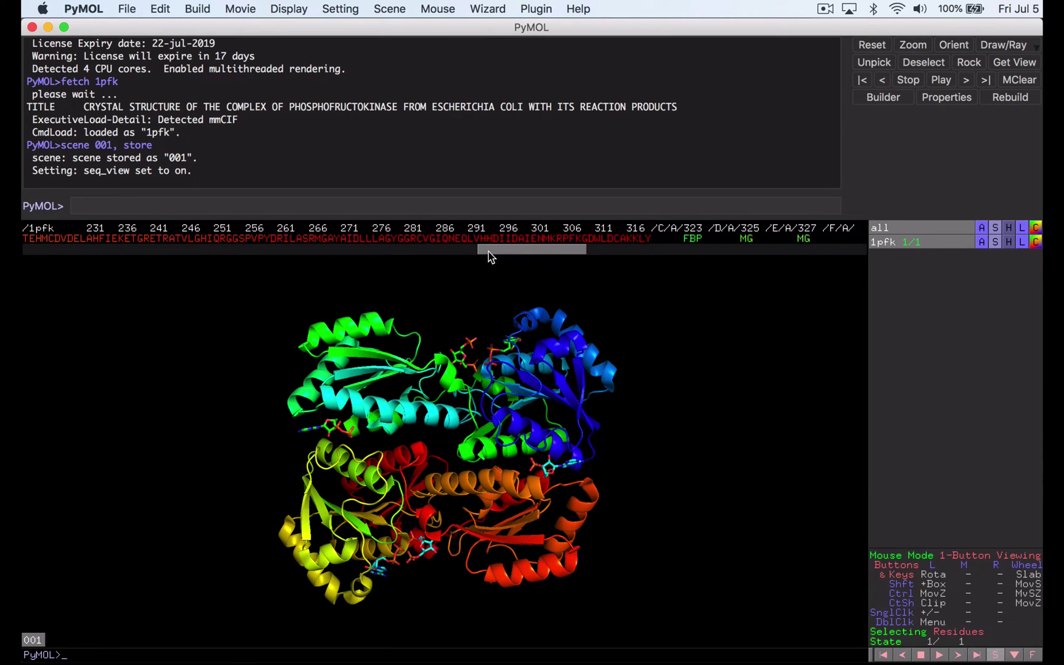
pyautogui.moveTo(488, 251); pyautogui.dragTo(550, 260)
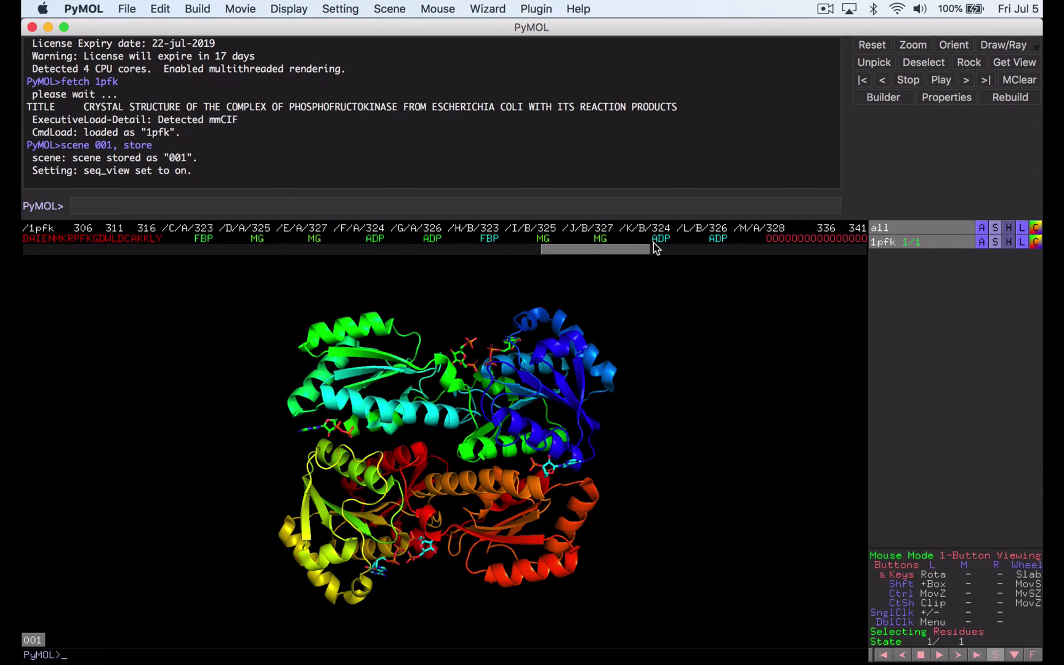
pyautogui.moveTo(650, 248); pyautogui.dragTo(579, 264)
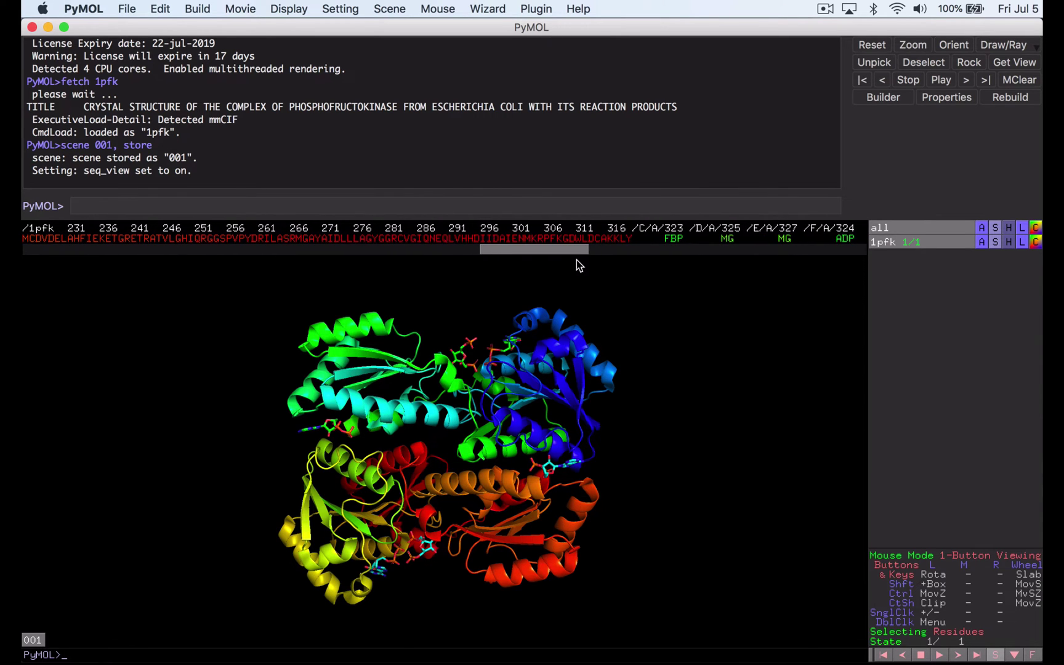
# Select the entire chain A sequence in the sequence viewer
pyautogui.click(629, 239)
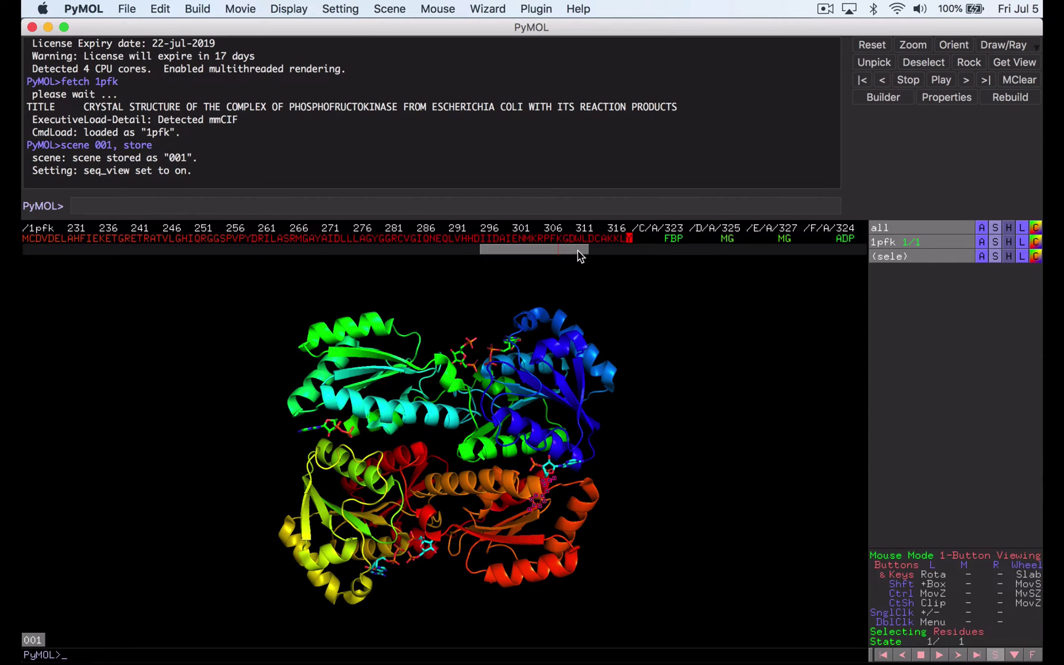
pyautogui.moveTo(578, 250); pyautogui.dragTo(104, 272)
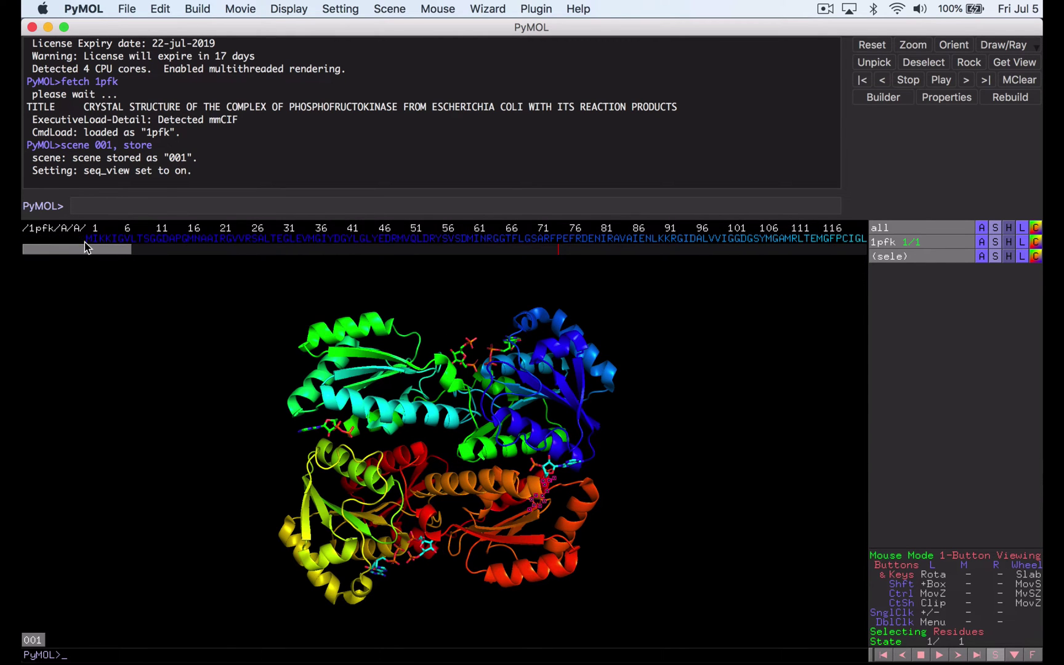
pyautogui.click(86, 242)
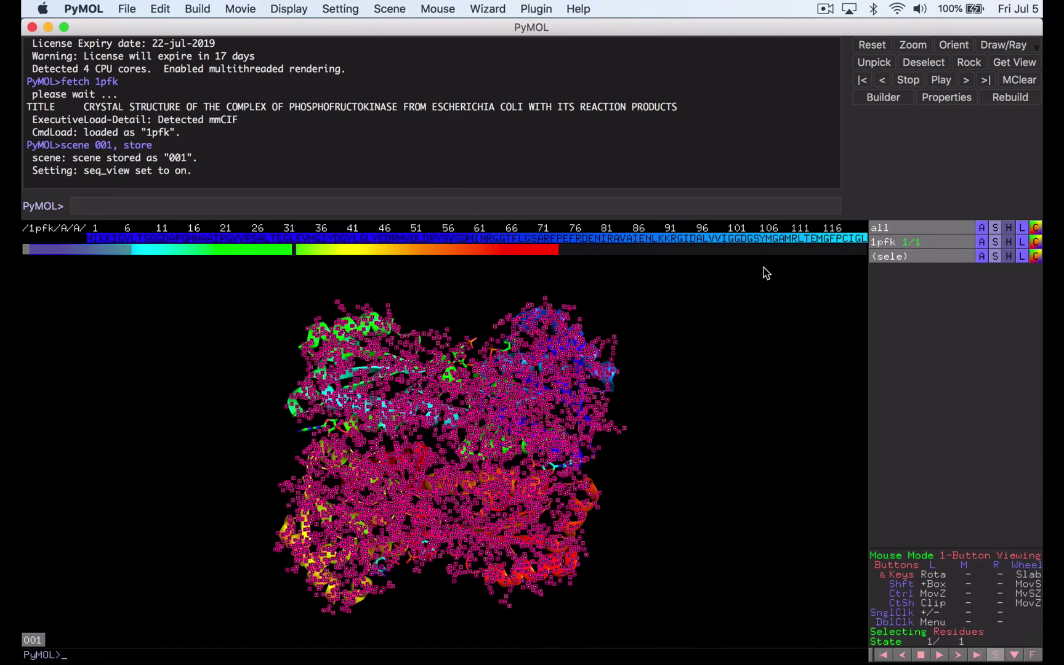
# Rename the current selection to 'protein' and clear the selection dots
pyautogui.click(982, 256)
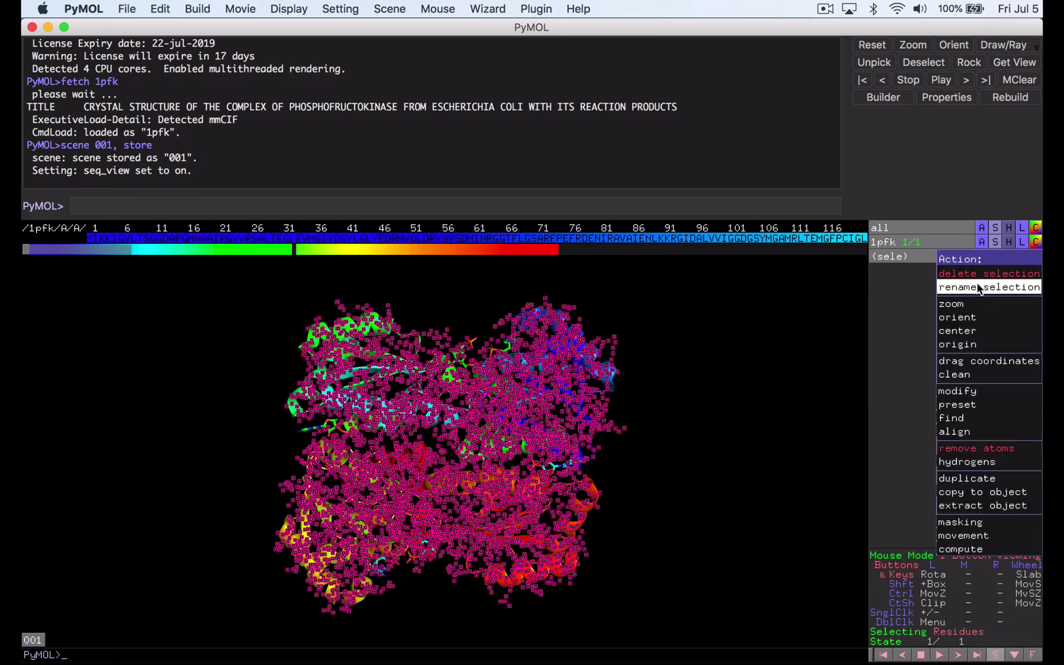
pyautogui.click(978, 282)
pyautogui.press('BackSpace')
pyautogui.press('BackSpace')
pyautogui.press('BackSpace')
pyautogui.press('BackSpace')
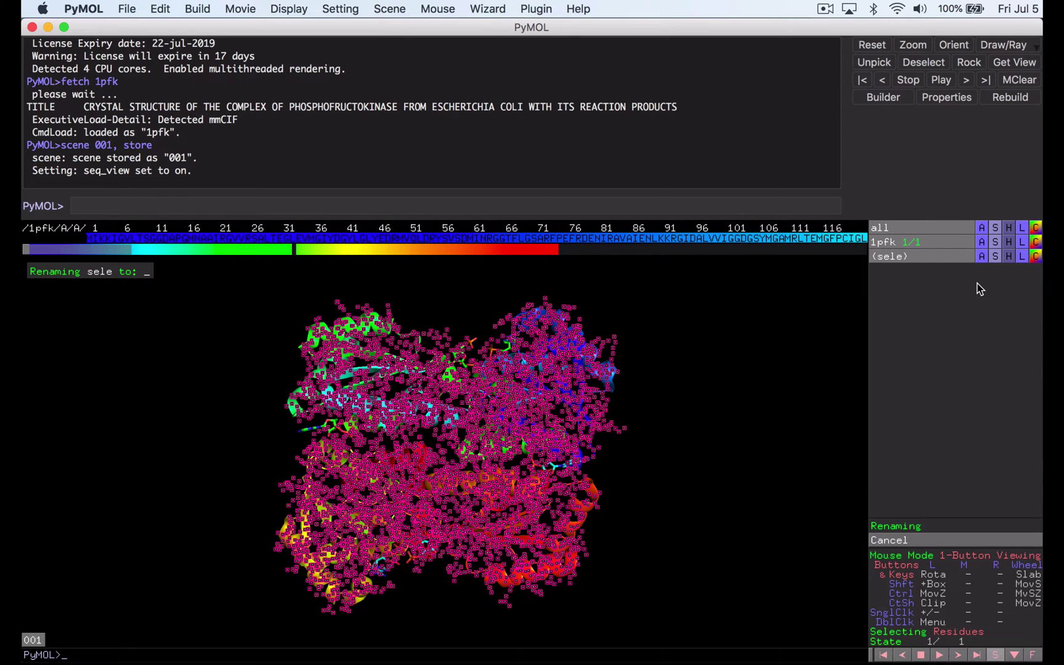
pyautogui.write('protein')
pyautogui.press('Return')
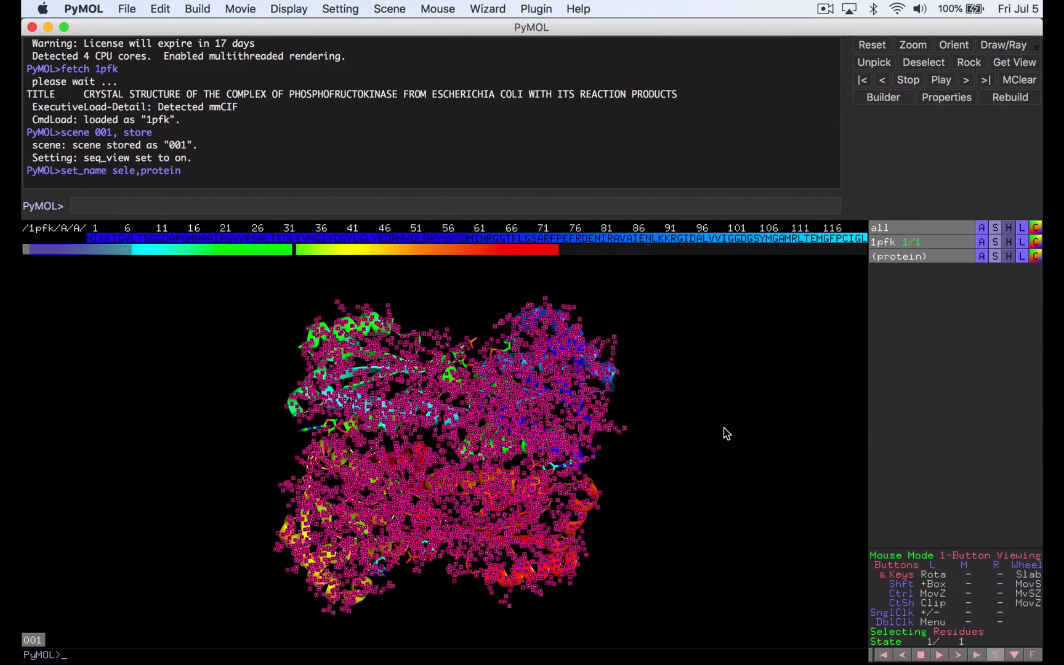
pyautogui.click(705, 416)
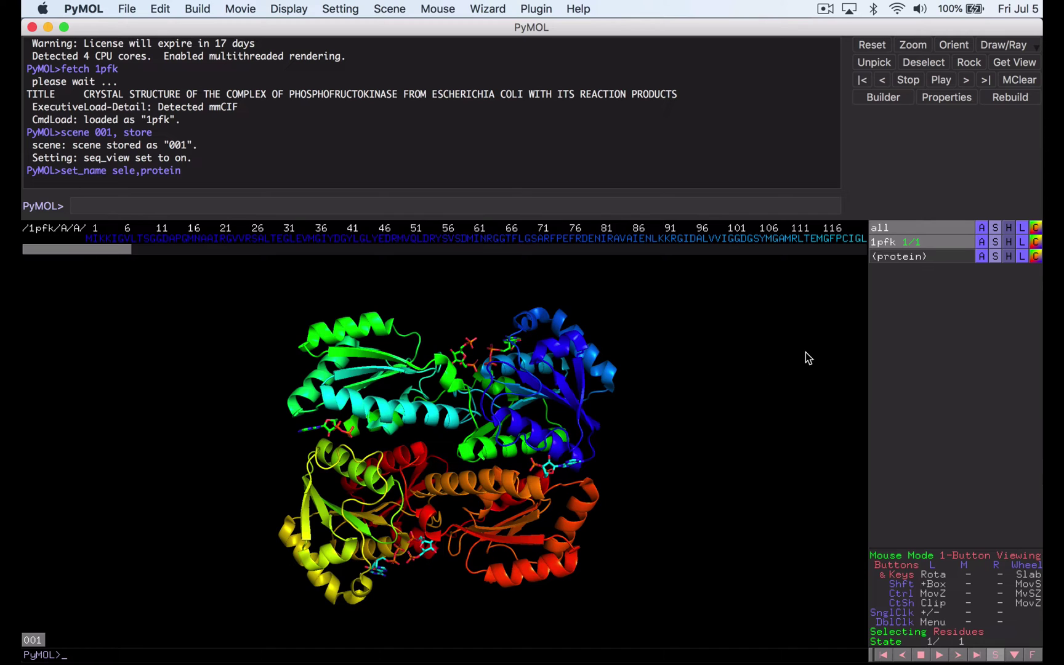
# Colour the protein by element with cyan carbons (CHNOS)
pyautogui.click(1037, 258)
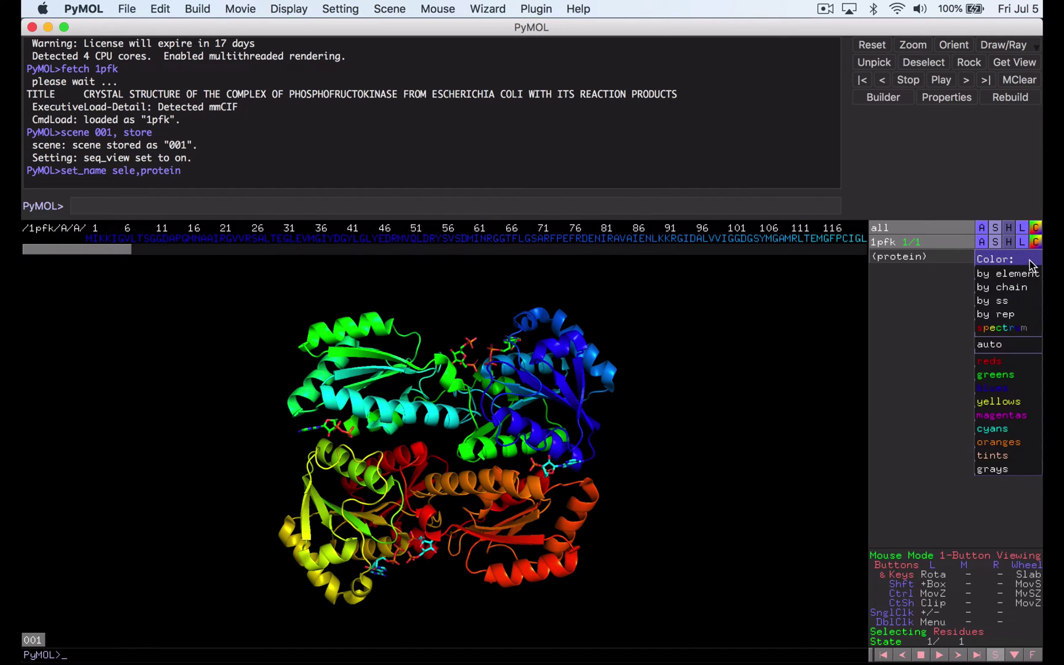
pyautogui.moveTo(1025, 275)
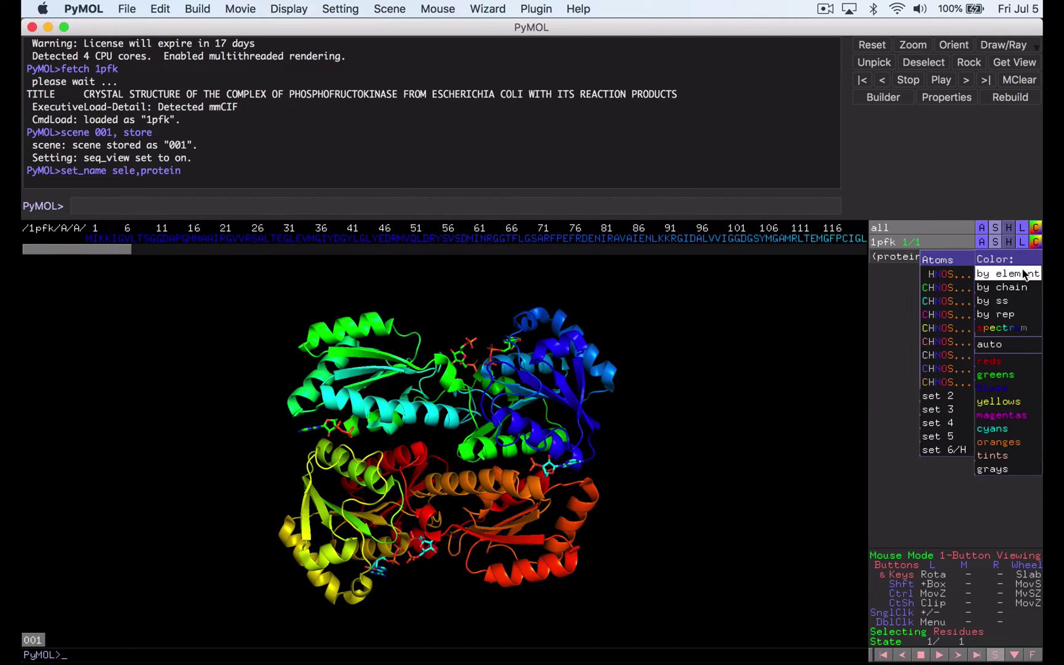
pyautogui.click(948, 301)
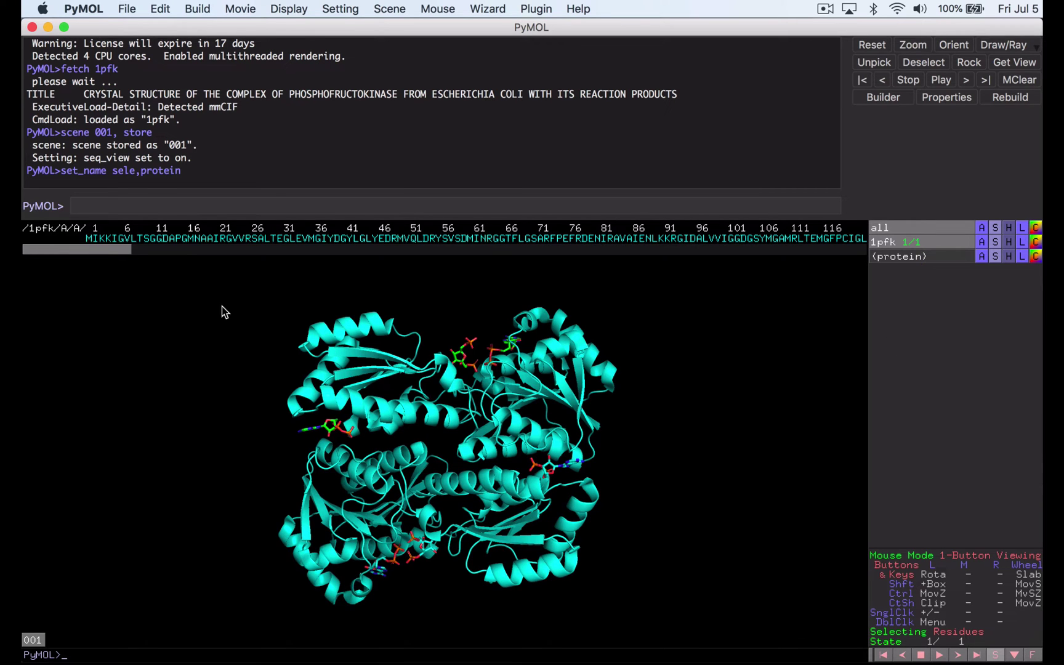
# Store this look as scene 002 and compare it against scene 001
pyautogui.click(144, 200)
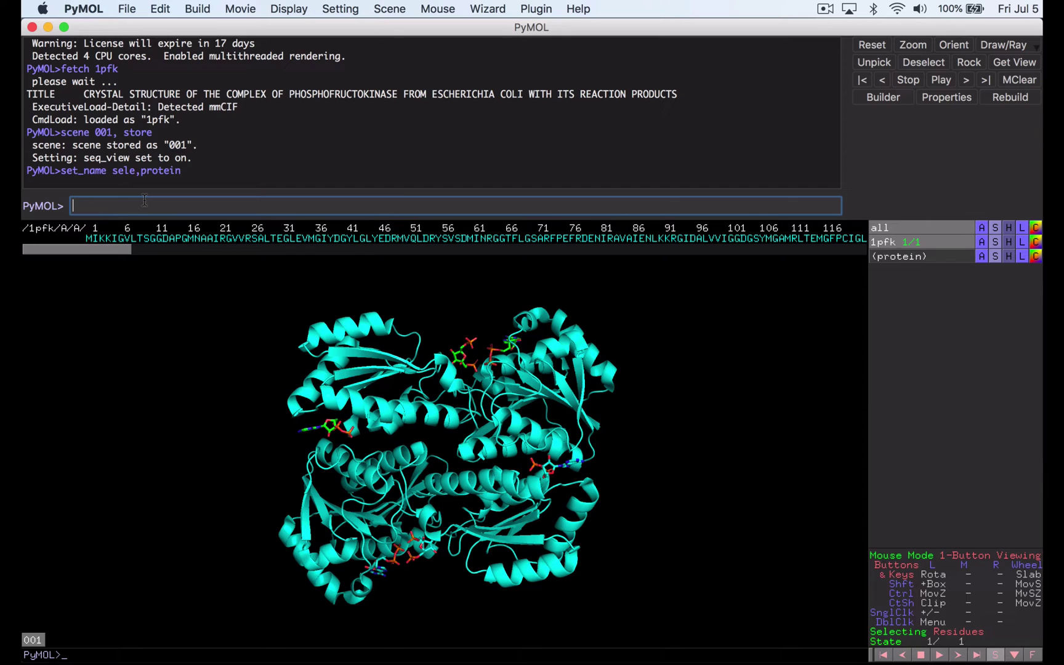
pyautogui.write('sc')
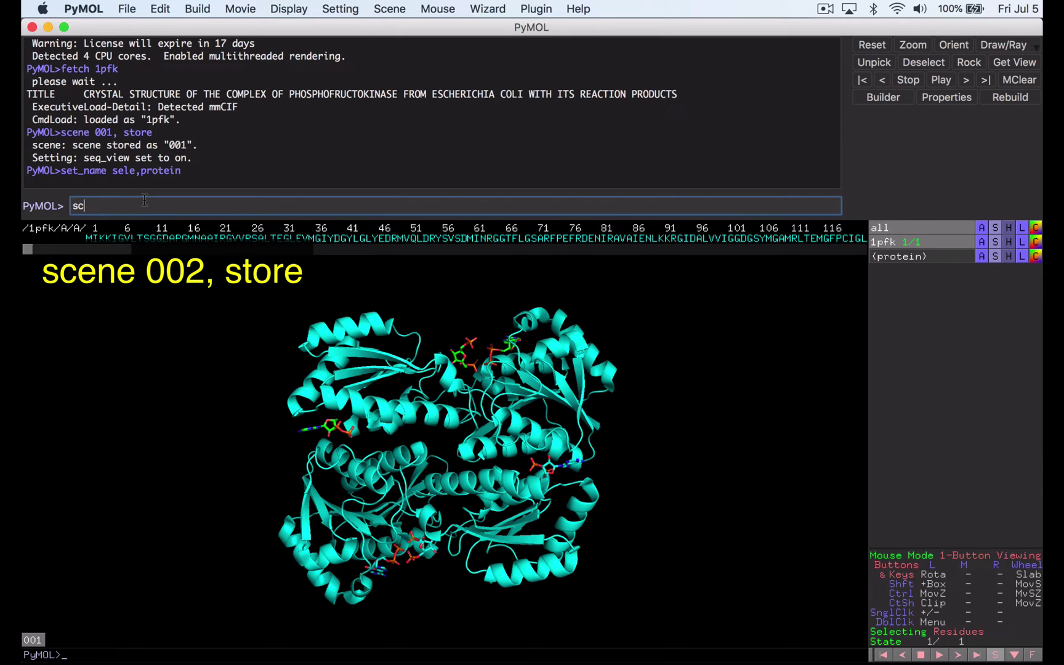
pyautogui.write('ene 002, store')
pyautogui.press('Return')
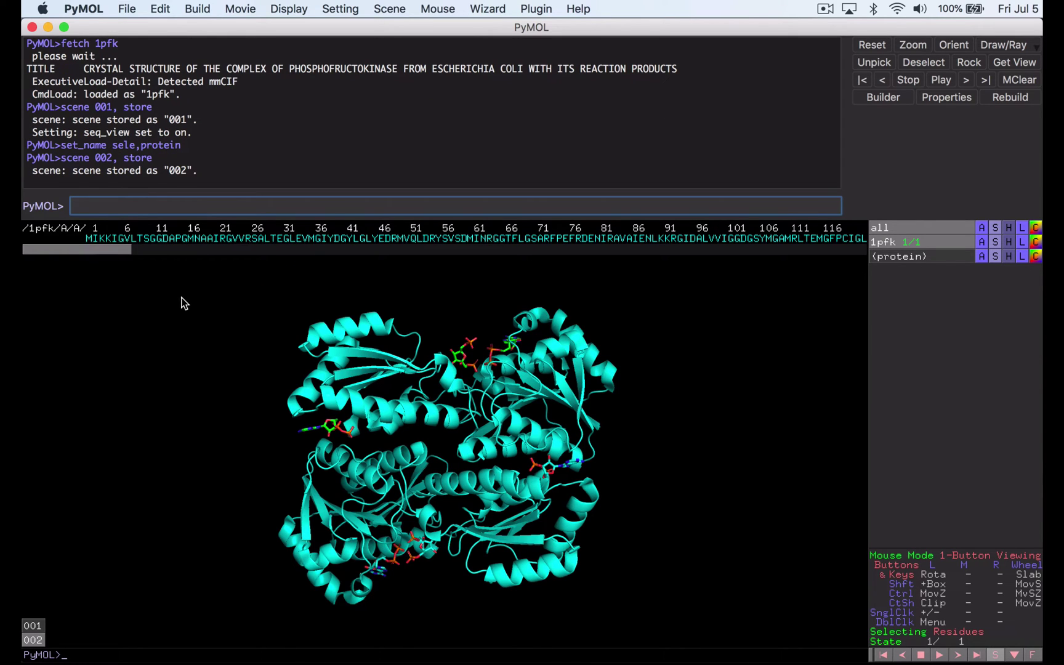
pyautogui.click(34, 625)
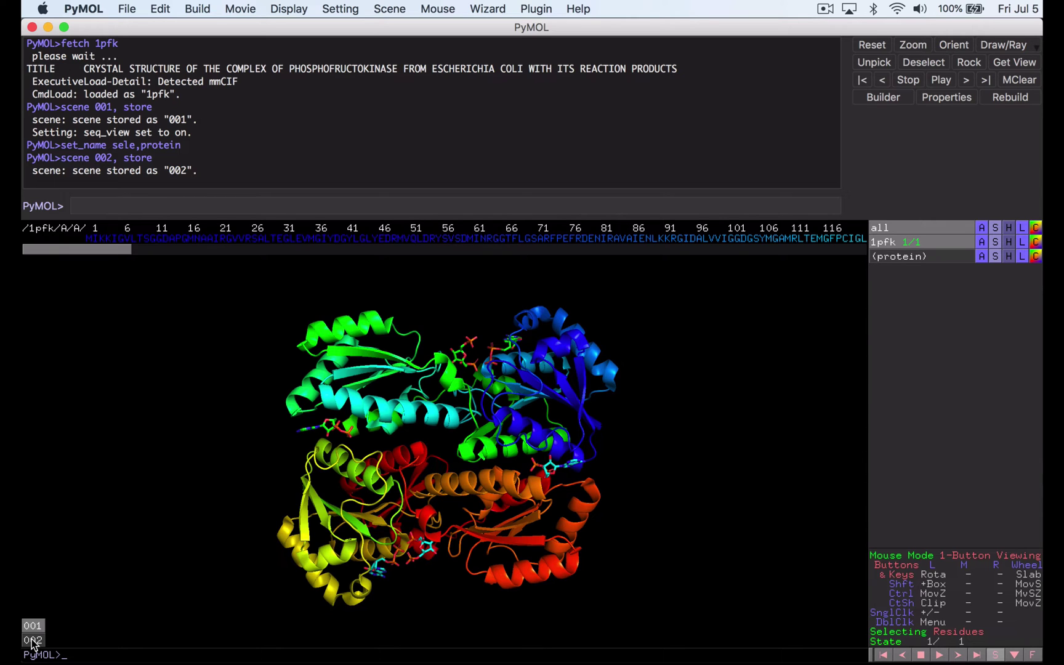
pyautogui.click(33, 641)
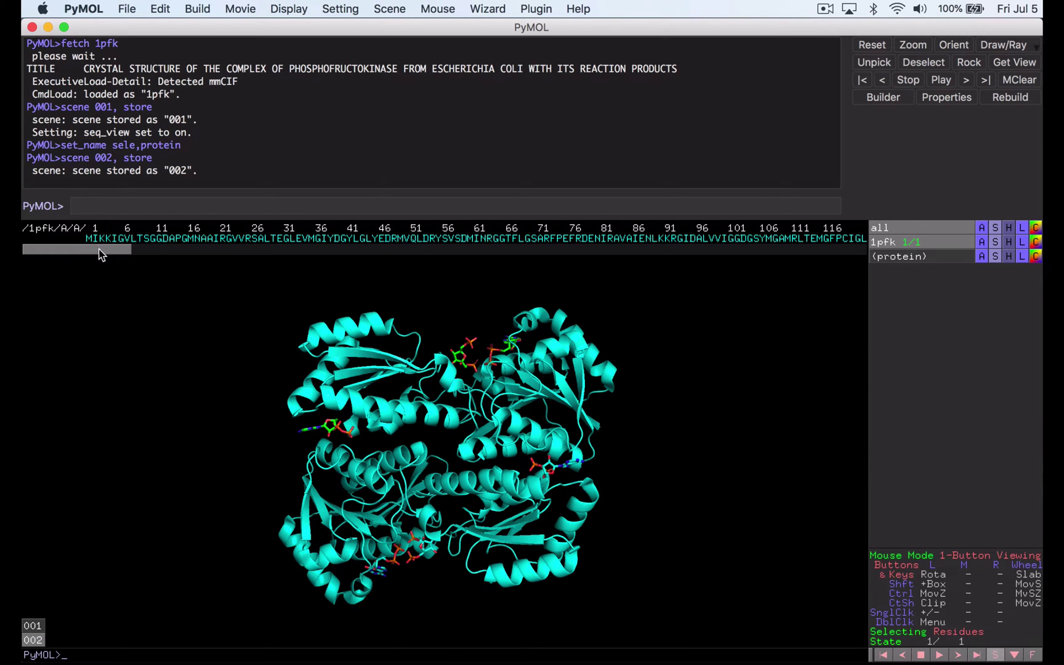
# Select the FBP ligand /C/A/323 and shift the molecule down in the view
pyautogui.moveTo(100, 248); pyautogui.dragTo(591, 299)
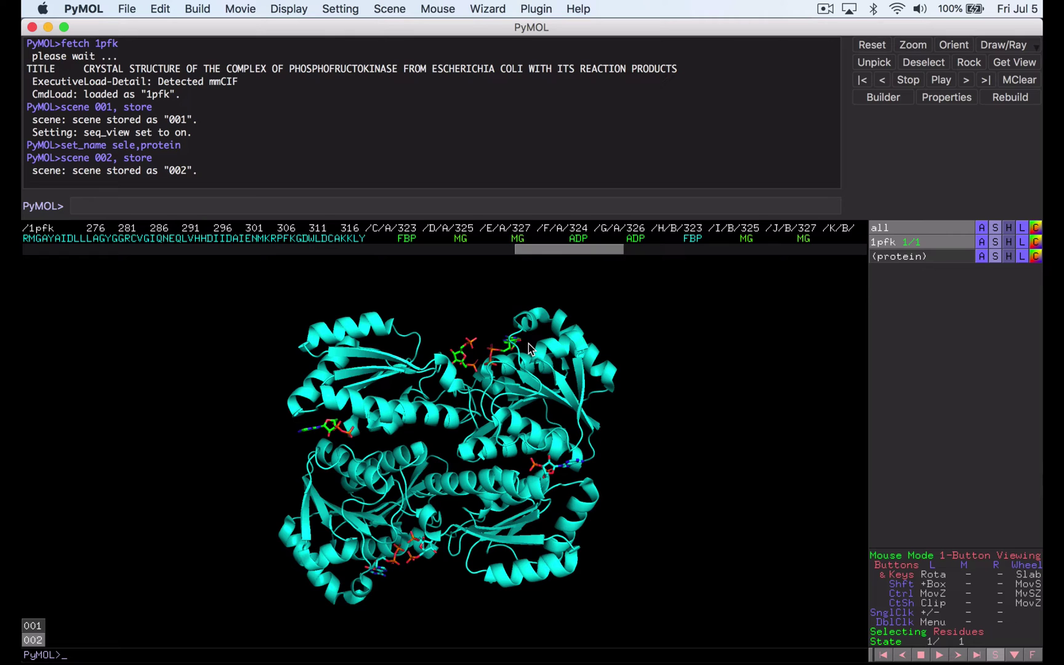
pyautogui.click(411, 240)
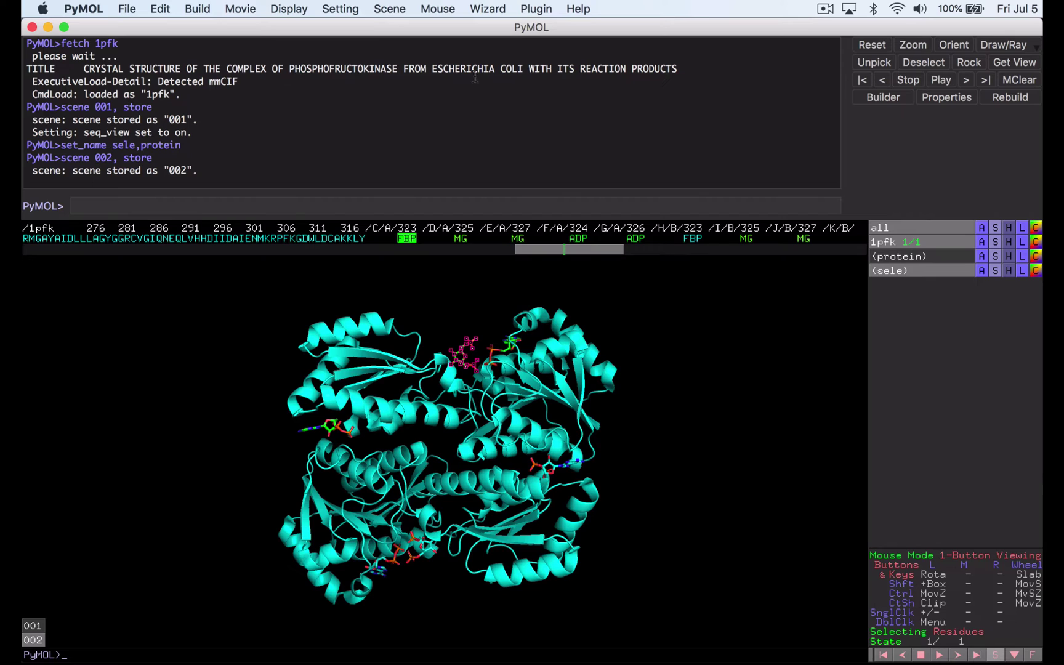
pyautogui.moveTo(579, 68); pyautogui.dragTo(684, 70)
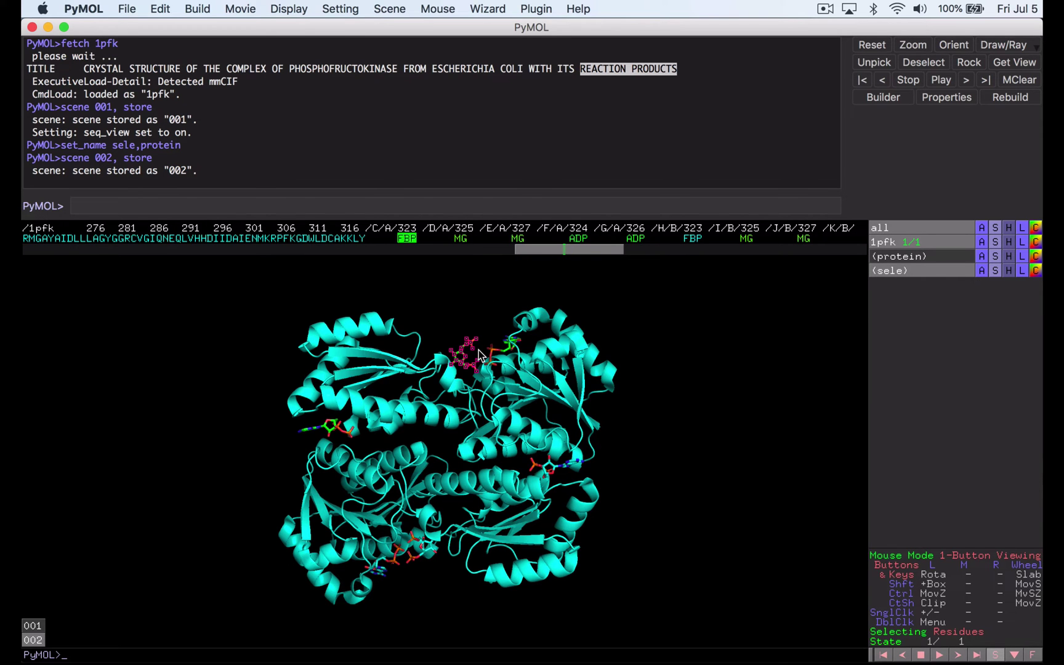
pyautogui.scroll(5, 479, 349)
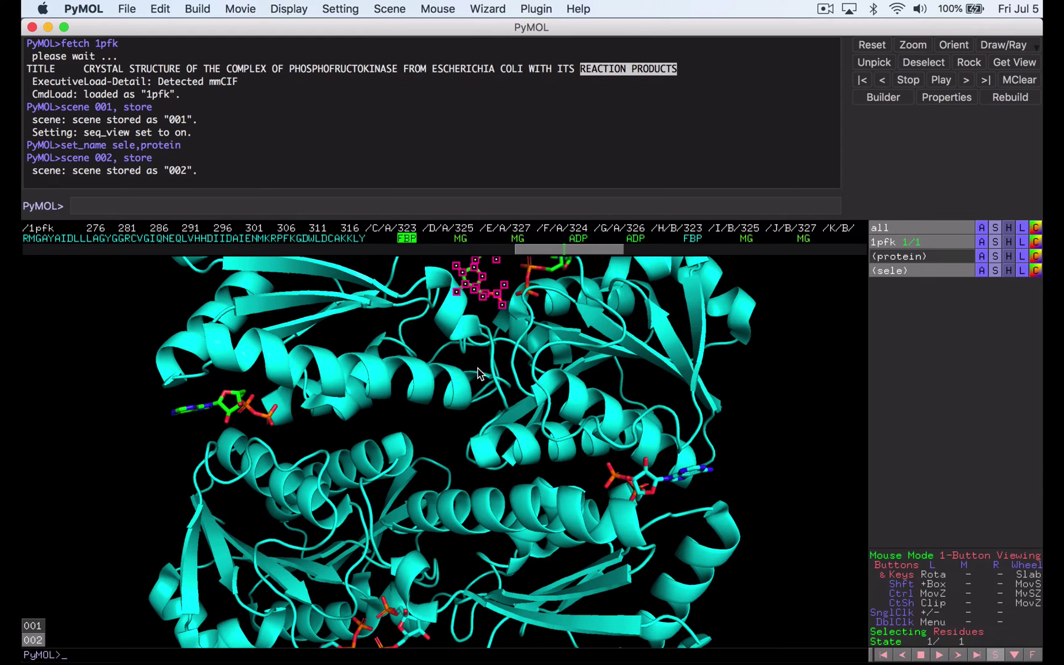
pyautogui.moveTo(480, 363); pyautogui.dragTo(466, 454, button='middle')
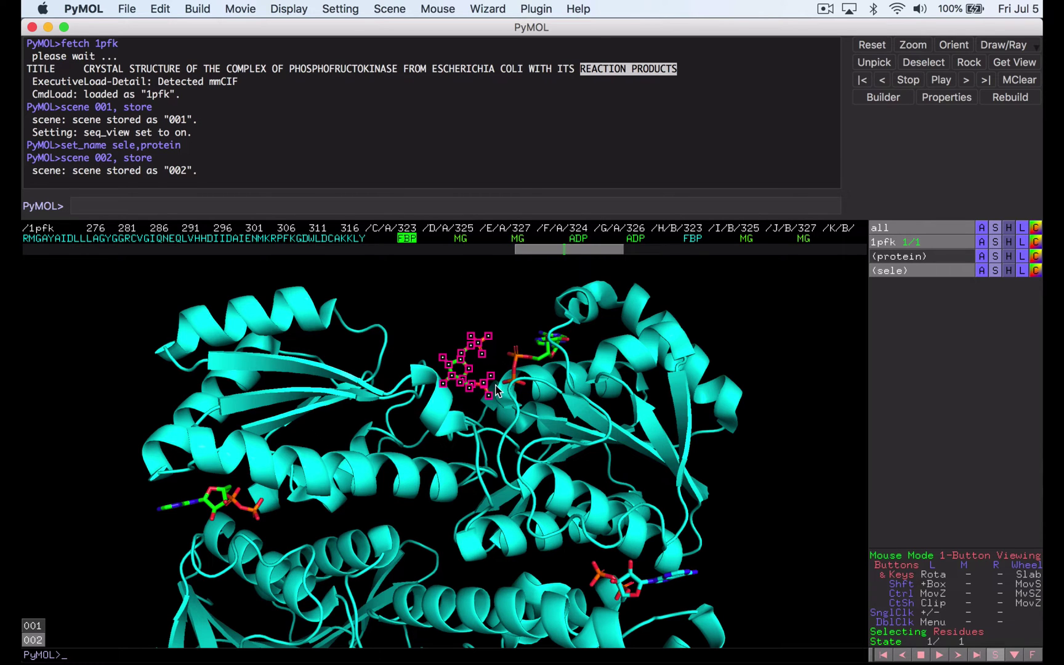
# Add MG /D/A/325 to the selection, leaving MG /E/A/327 unselected
pyautogui.click(461, 242)
pyautogui.click(517, 239)
pyautogui.click(517, 240)
pyautogui.scroll(-5, 495, 379)
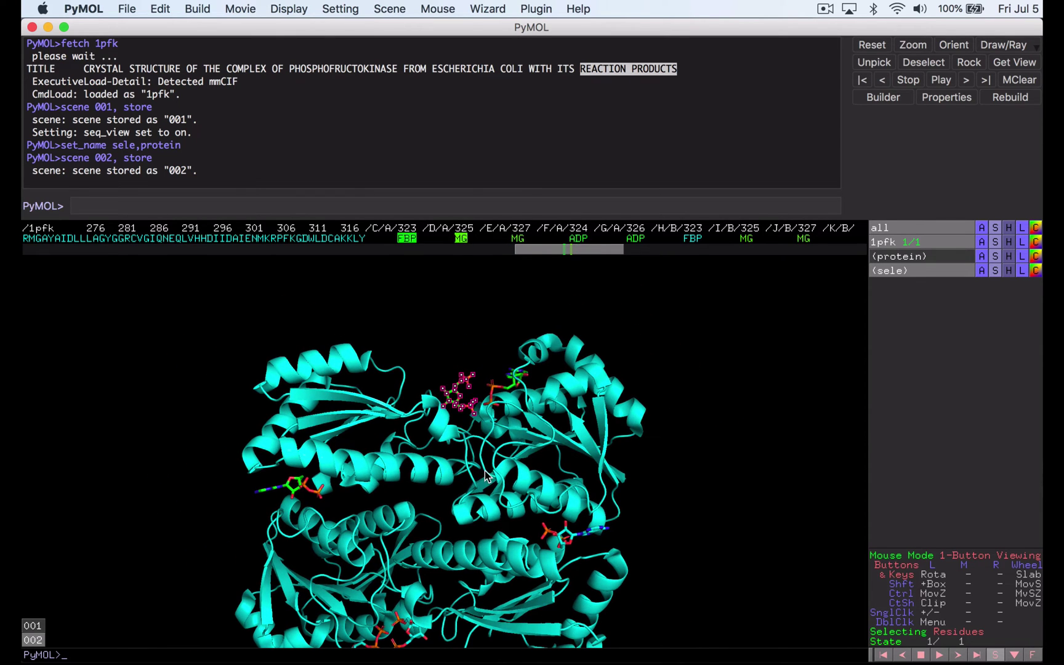
pyautogui.scroll(-3, 497, 453)
pyautogui.scroll(3, 497, 447)
pyautogui.click(517, 239)
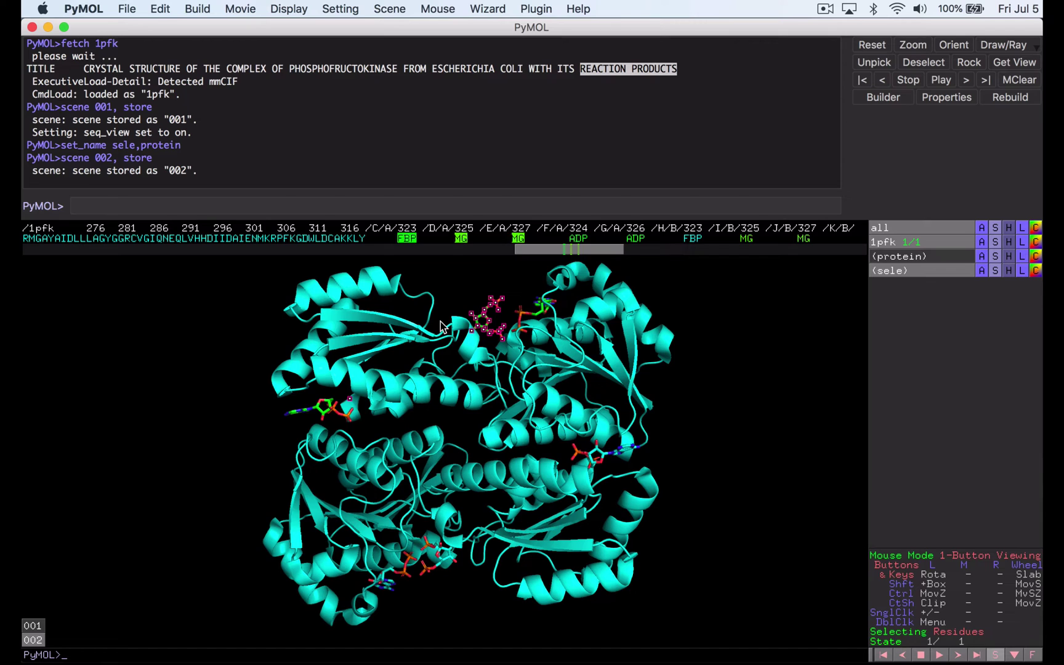
pyautogui.click(517, 239)
pyautogui.click(518, 240)
pyautogui.click(518, 241)
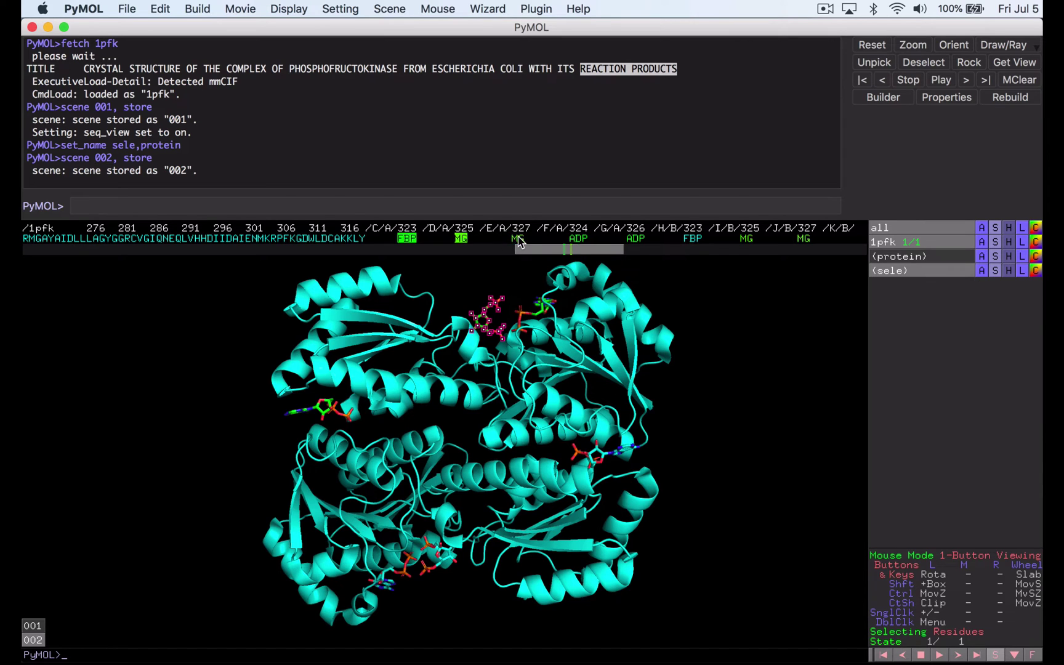
# Add ADP /F/A/324, leaving ADP /G/A/326 and the chain B FBP and MG entries deselected
pyautogui.click(578, 239)
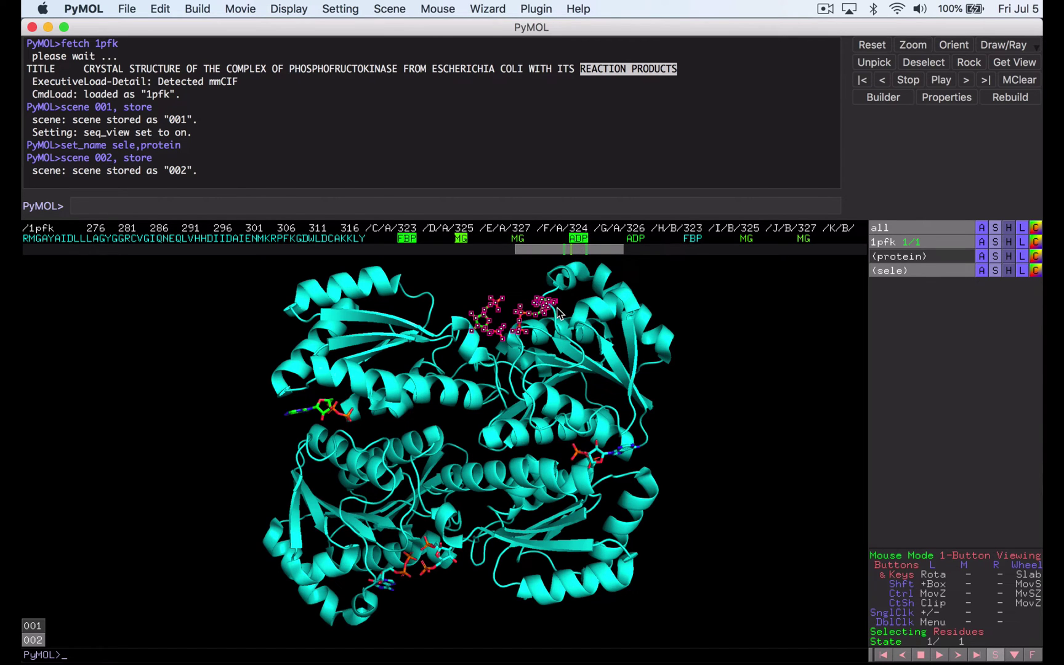
pyautogui.click(637, 240)
pyautogui.click(638, 240)
pyautogui.click(692, 240)
pyautogui.click(692, 240)
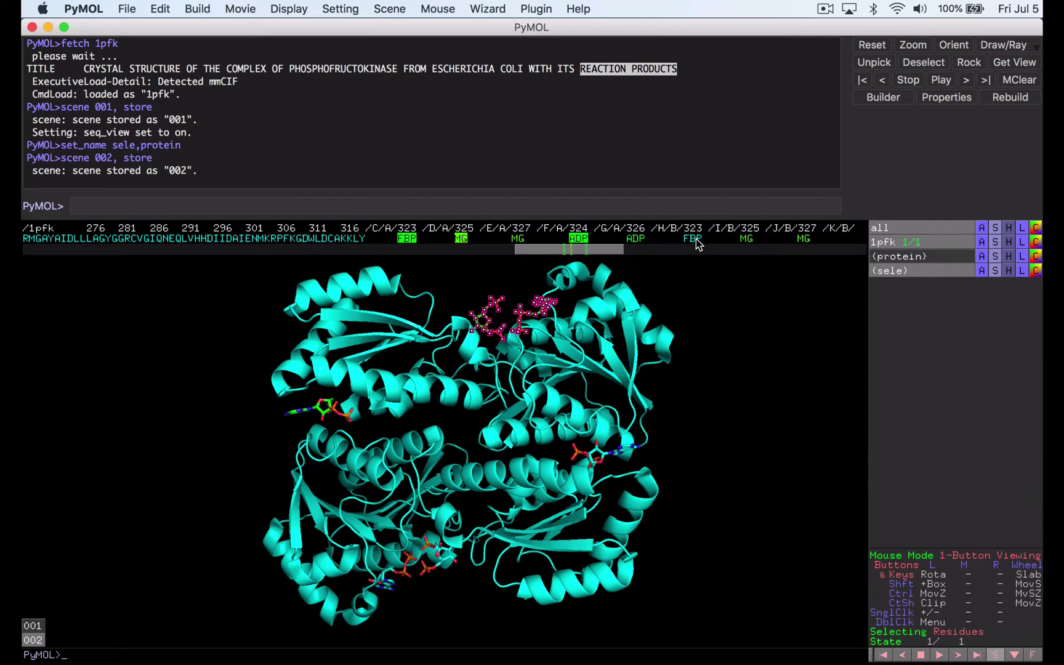
pyautogui.click(748, 238)
pyautogui.click(748, 239)
pyautogui.click(803, 240)
pyautogui.click(801, 240)
# Rename the current selection to 'ligands' and clear the selection dots
pyautogui.click(981, 270)
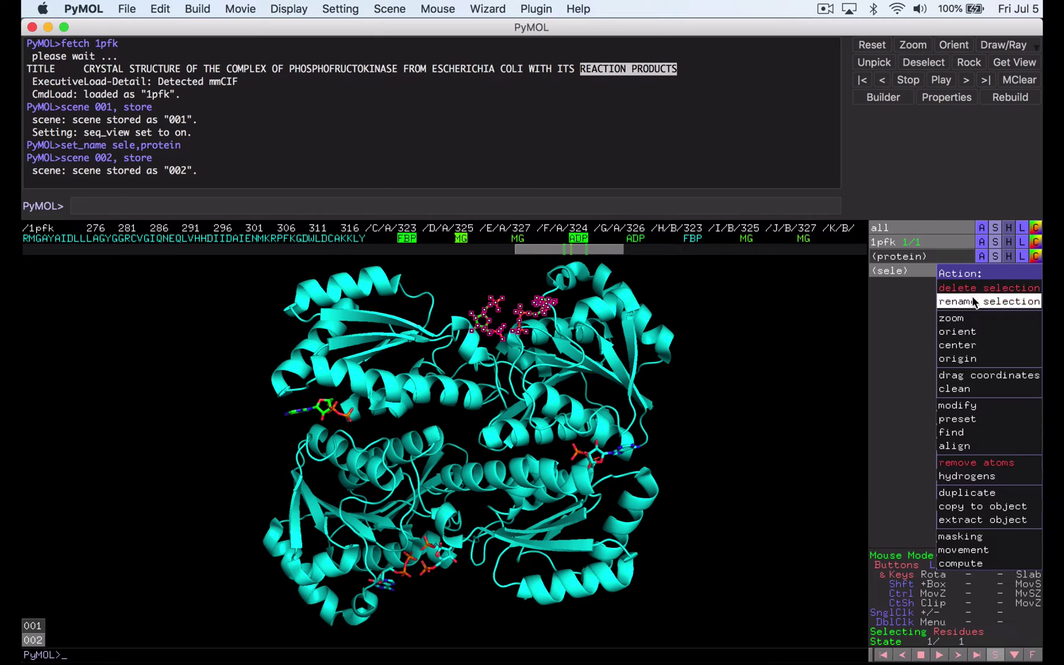
pyautogui.click(972, 299)
pyautogui.press('BackSpace')
pyautogui.press('BackSpace')
pyautogui.press('BackSpace')
pyautogui.press('BackSpace')
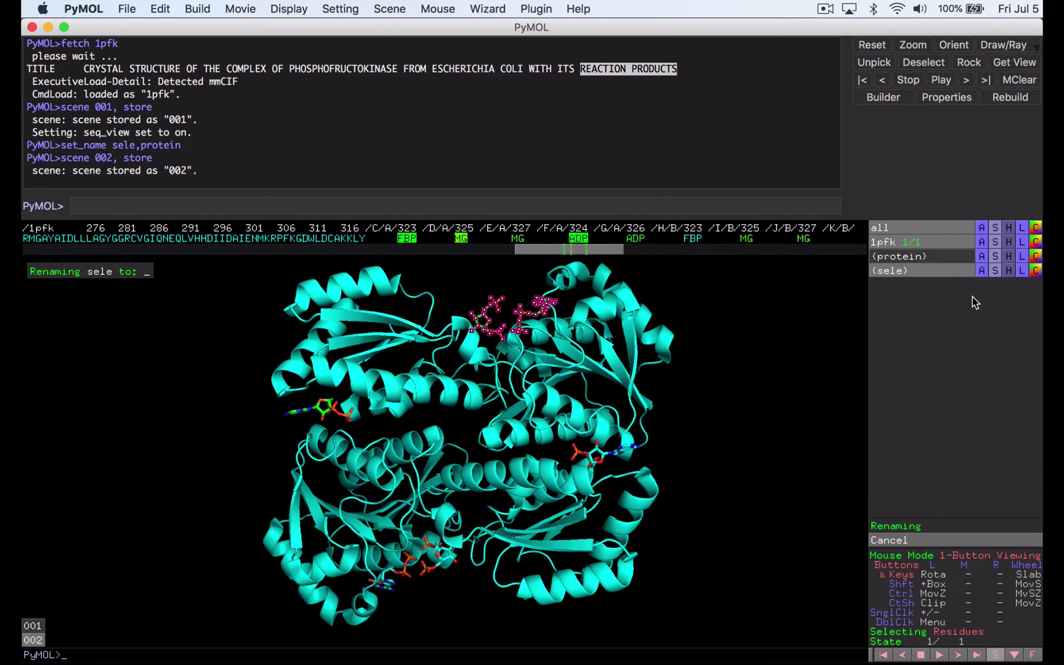
pyautogui.write('ligands')
pyautogui.press('Return')
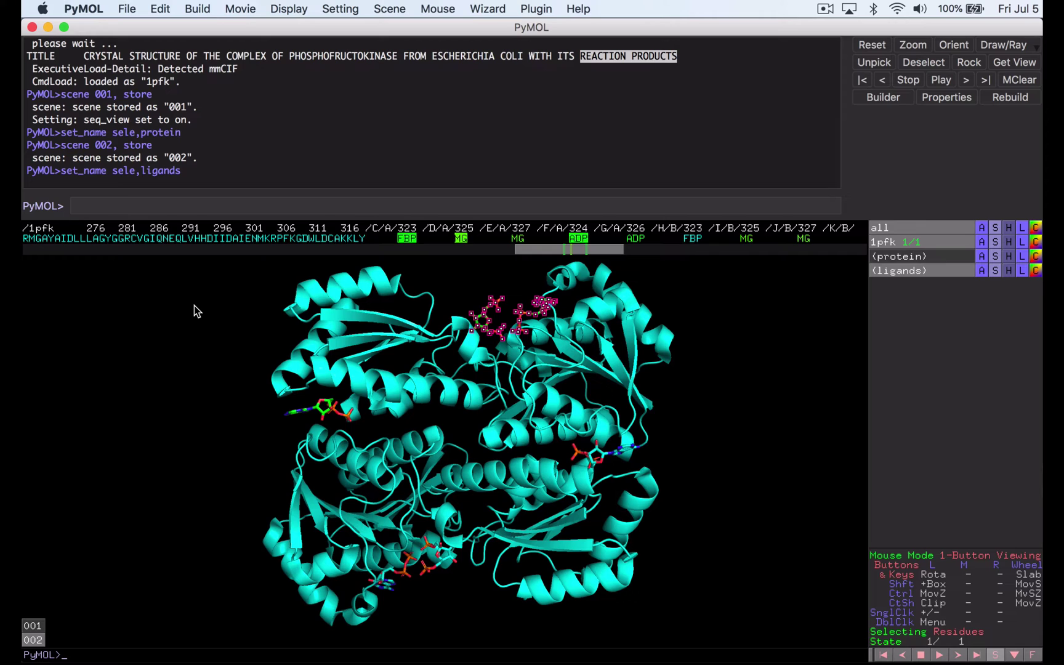
pyautogui.click(195, 305)
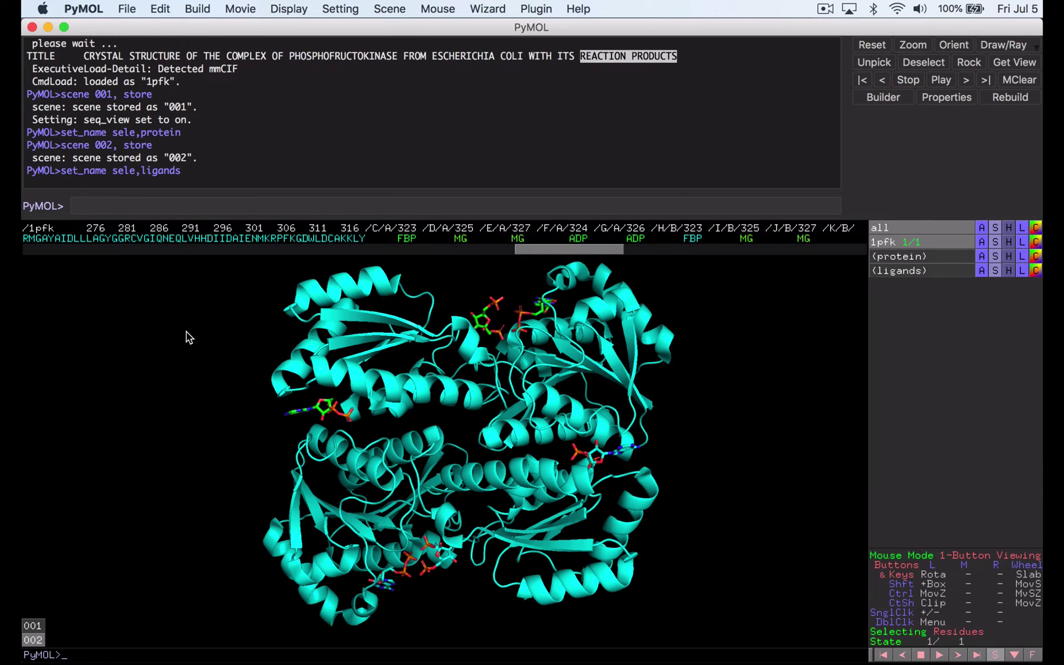
pyautogui.click(181, 205)
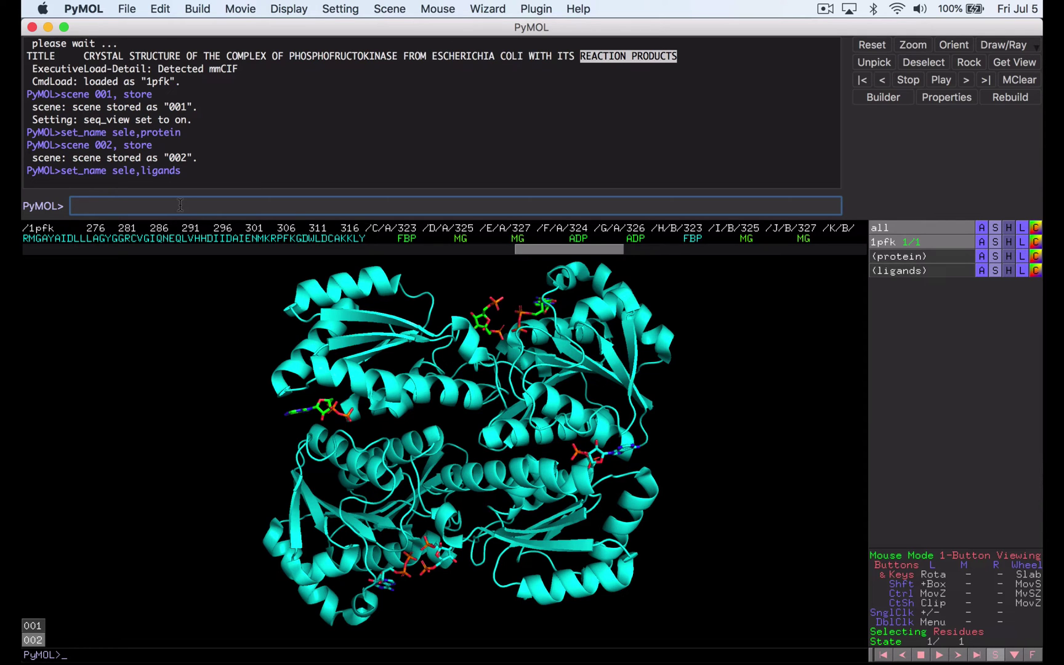
# Run 'select active, byres all within 5 of ligands' to select the 304 nearby atoms
pyautogui.write('select active, byres all within 5 of ligands')
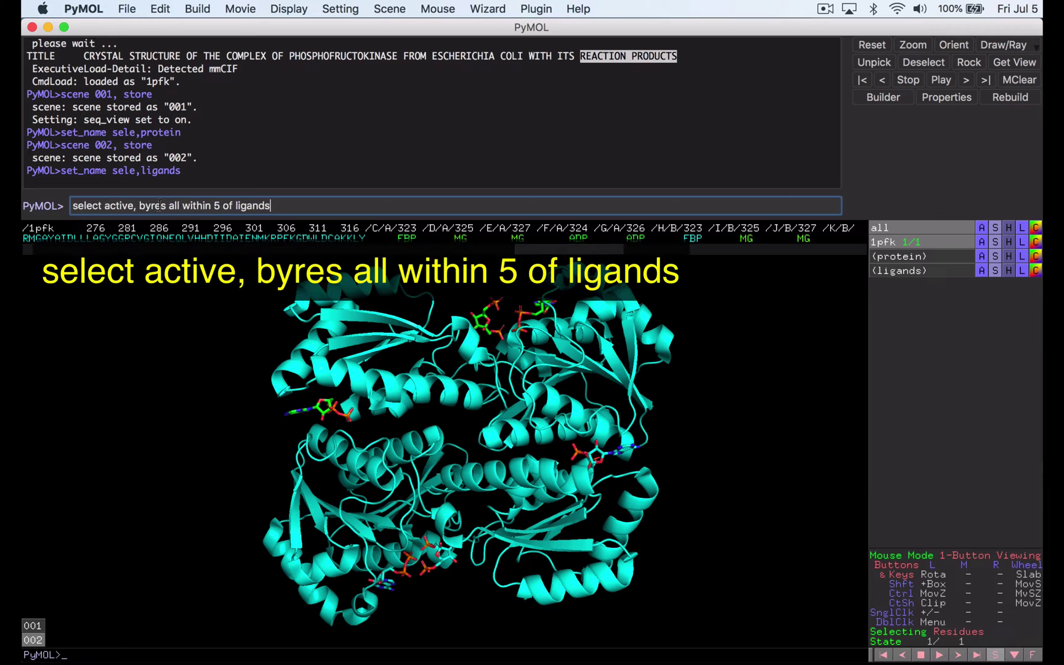
pyautogui.doubleClick(266, 205)
pyautogui.click(359, 206)
pyautogui.press('Return')
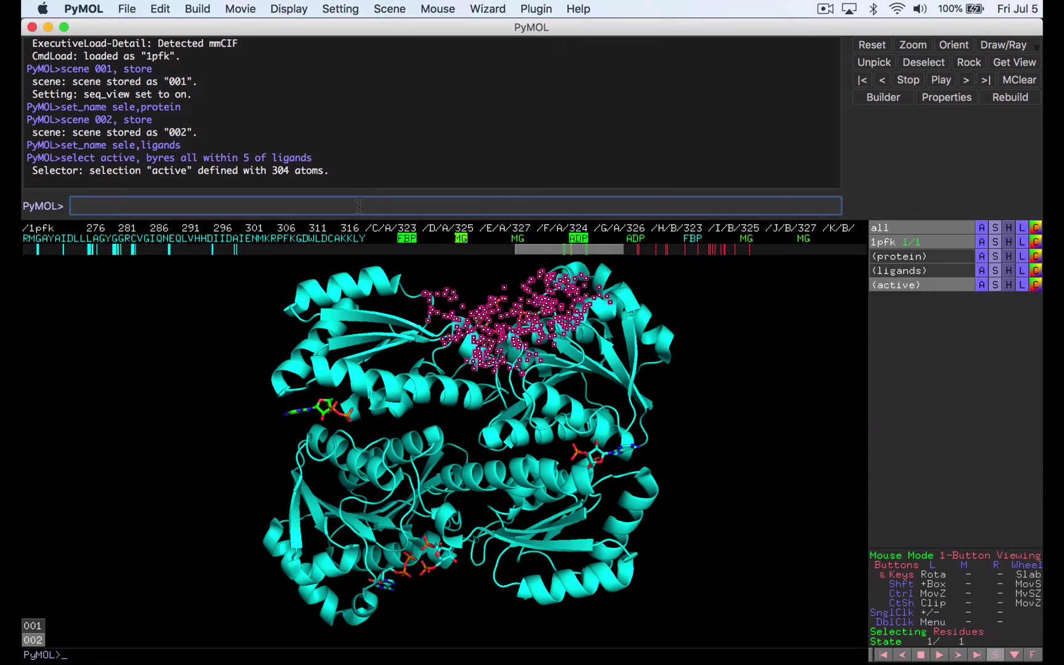
# Show the active-site residues as sticks and zoom the view onto them
pyautogui.click(995, 285)
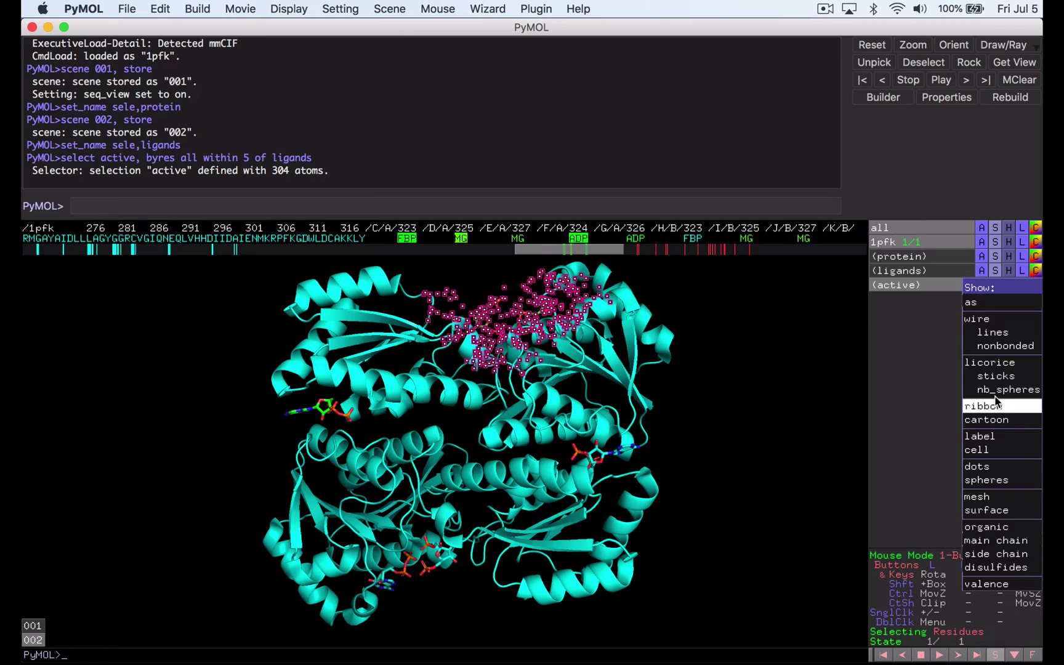
pyautogui.click(999, 378)
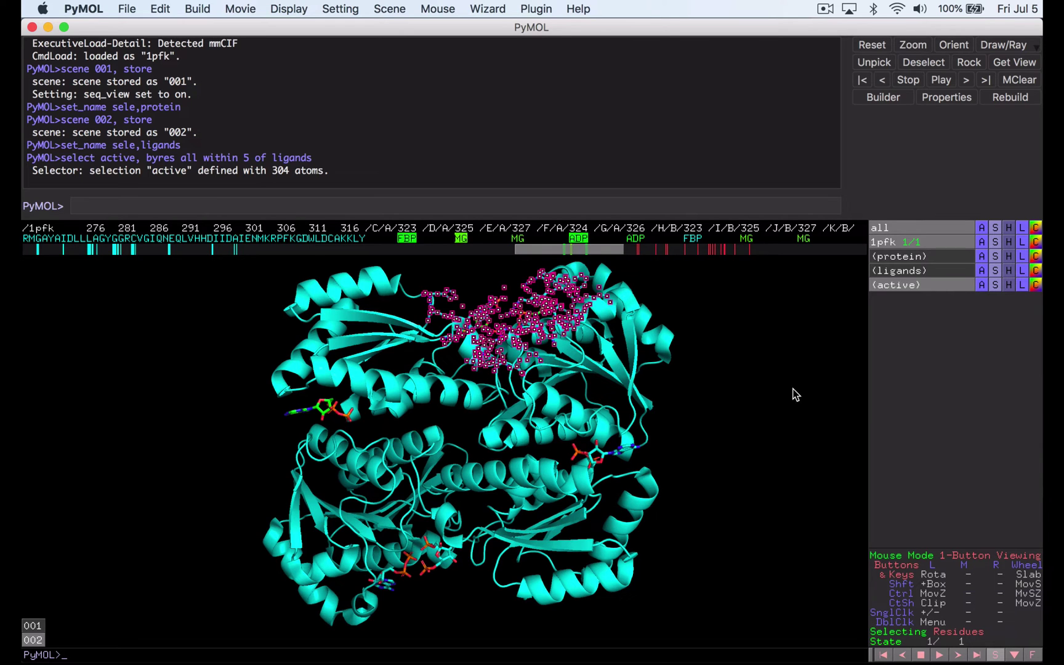
pyautogui.click(988, 287)
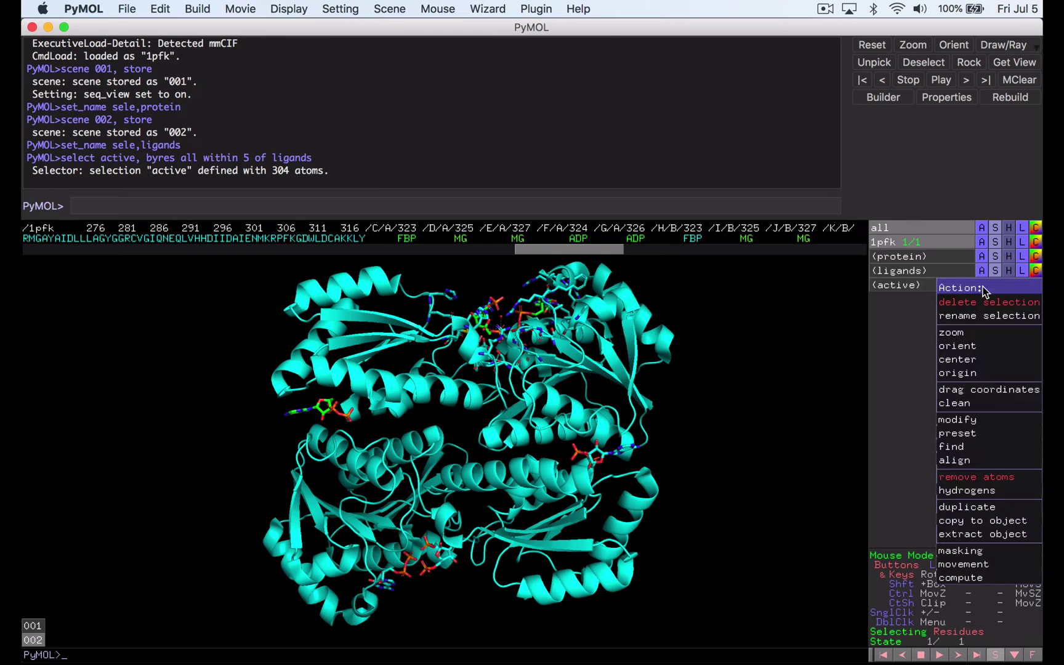
pyautogui.click(971, 333)
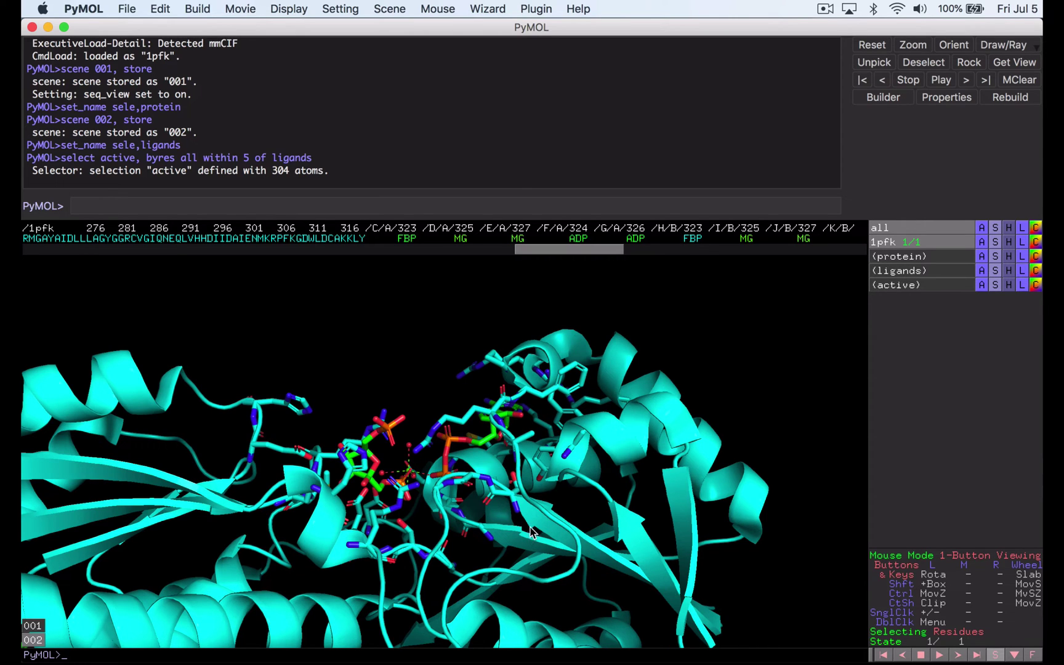
# Color the active-site residues by element with gray carbons, rotating to view the ligand
pyautogui.click(1035, 285)
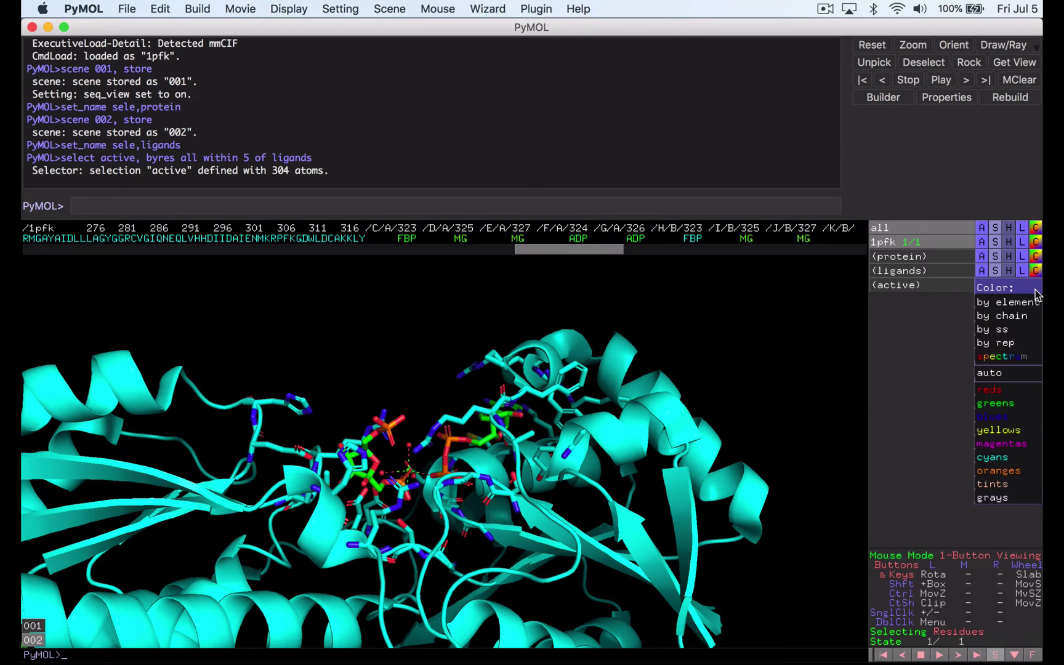
pyautogui.moveTo(1017, 308)
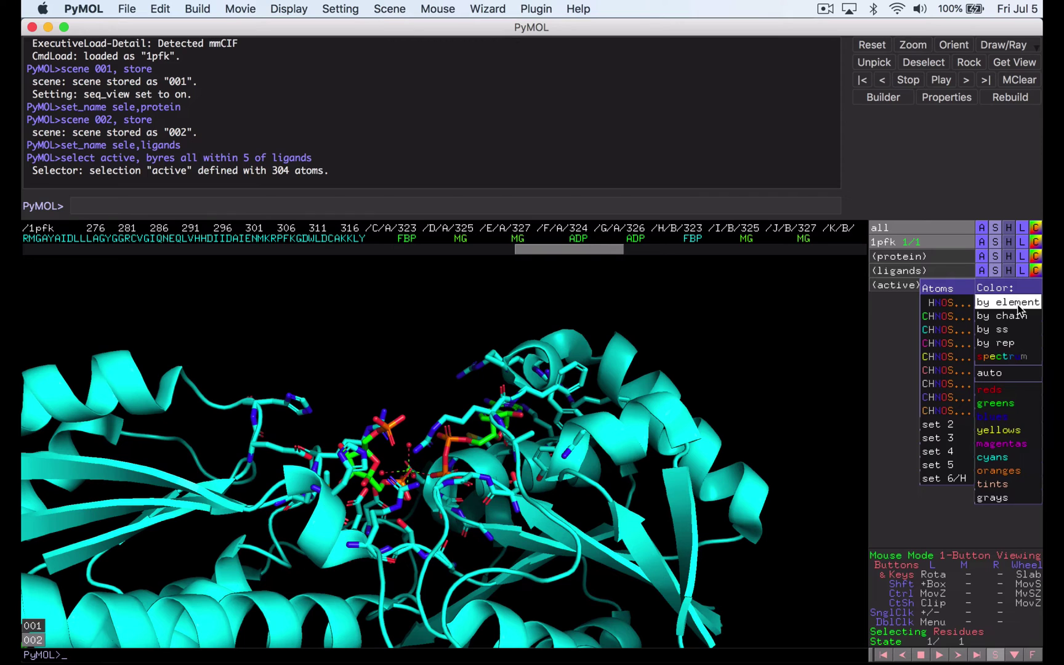
pyautogui.moveTo(930, 463)
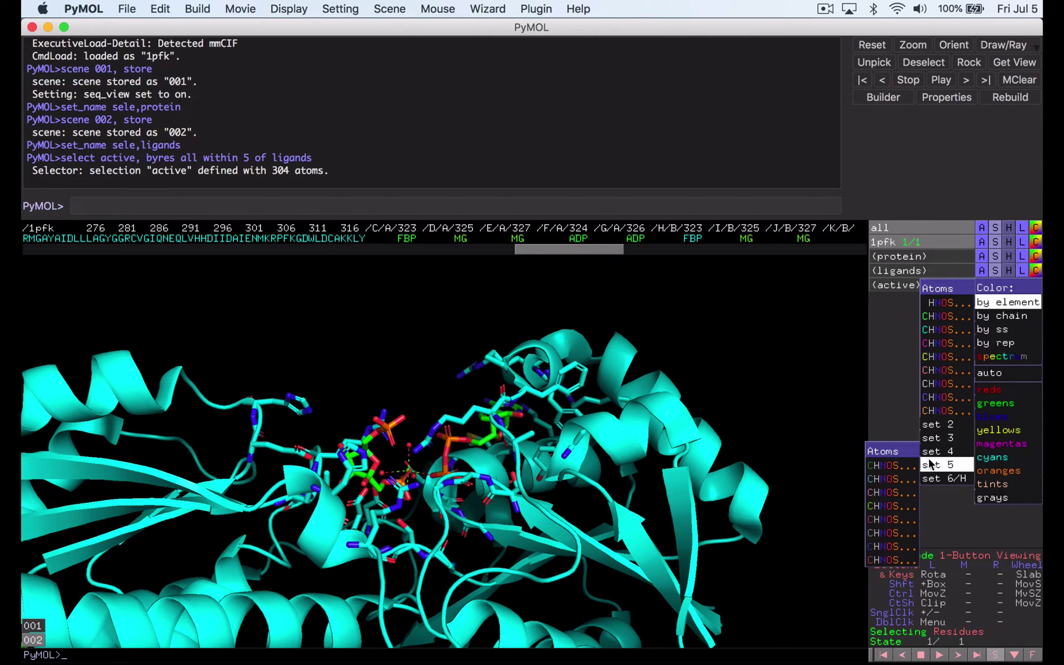
pyautogui.click(892, 475)
pyautogui.moveTo(424, 488); pyautogui.dragTo(398, 497)
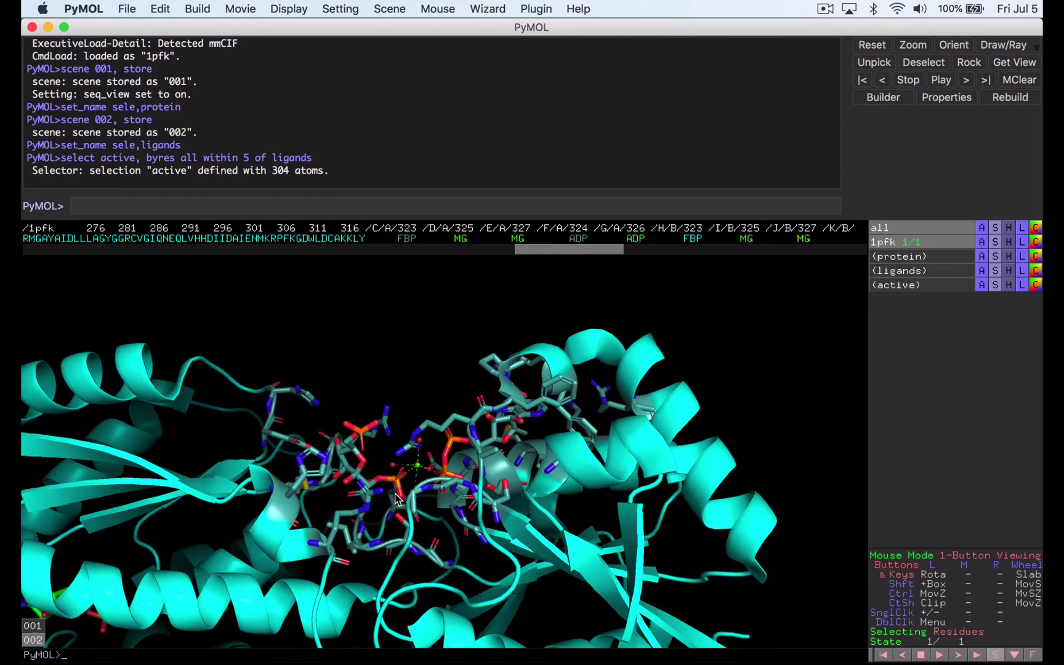
pyautogui.moveTo(477, 424); pyautogui.dragTo(458, 434)
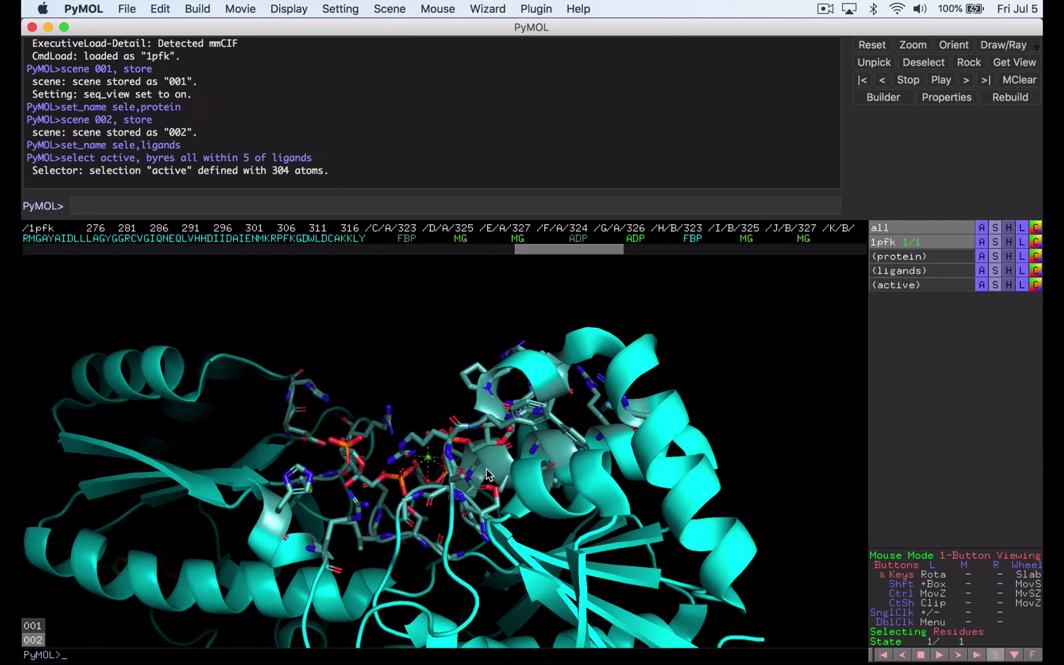
pyautogui.moveTo(555, 407); pyautogui.dragTo(679, 356)
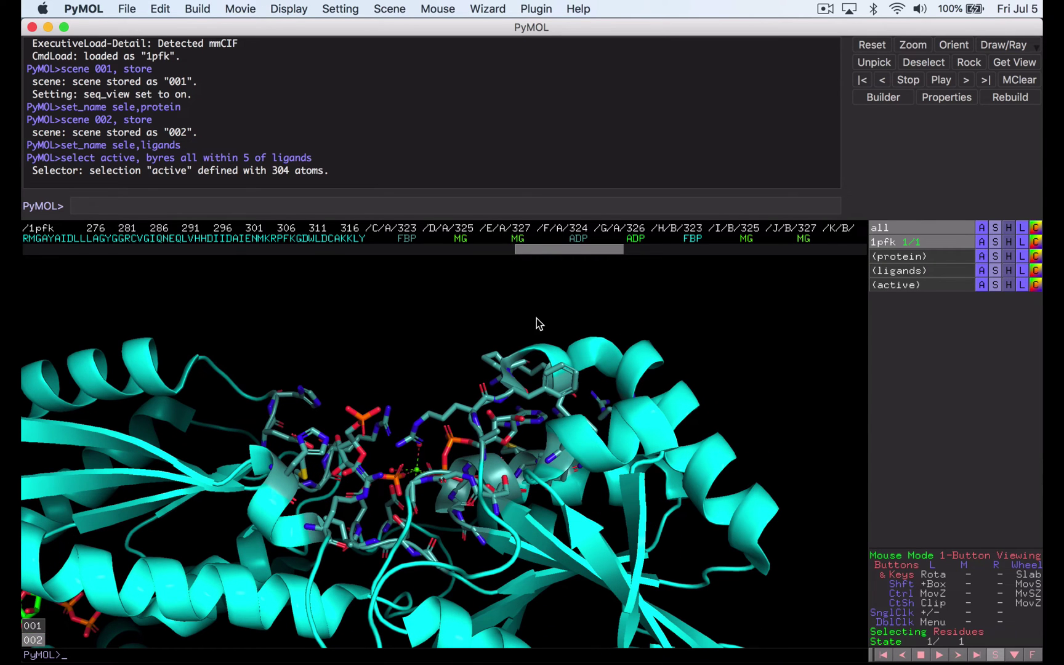
# Store the current active-site view as scene 003 with 'scene 003, store'
pyautogui.click(361, 207)
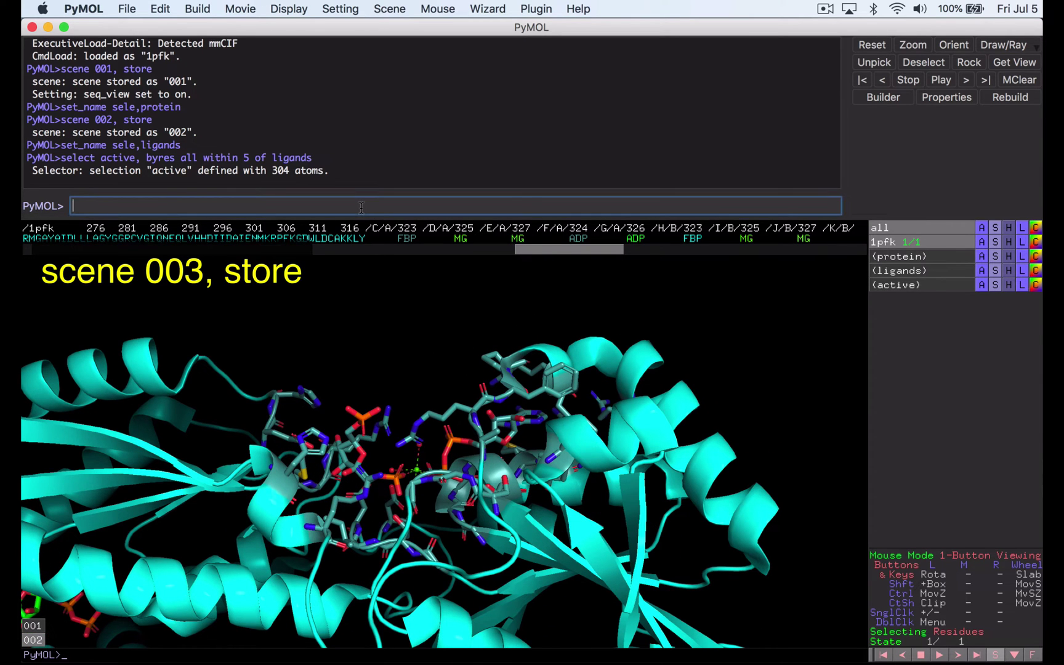
pyautogui.write('scene 003, store')
pyautogui.press('Return')
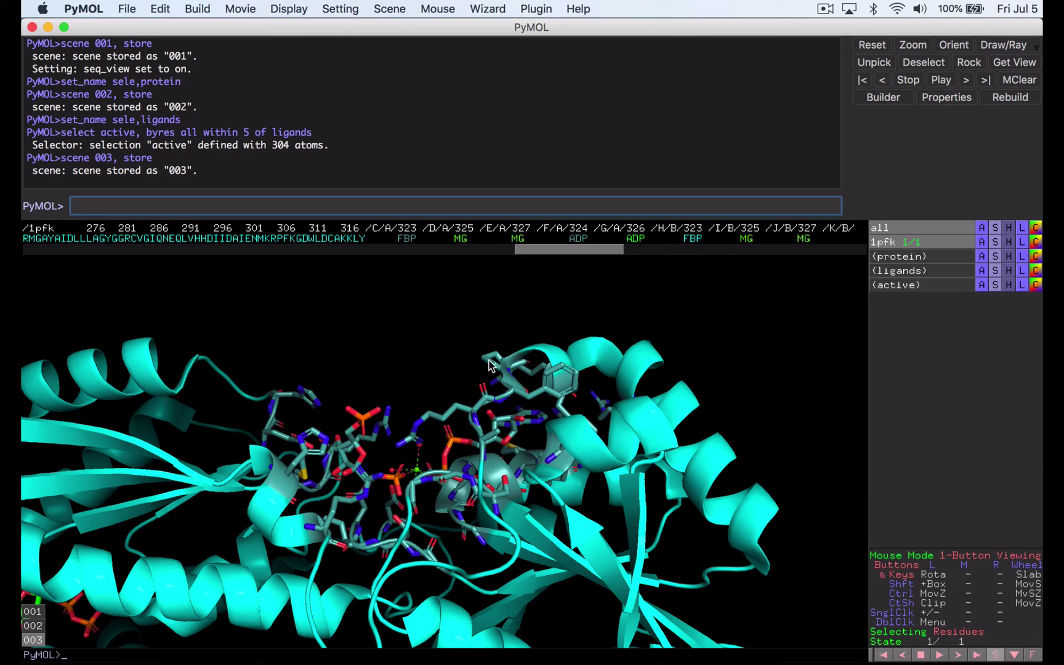
# Run 'show nonbonded' to display waters as red crosses, then rotate to inspect them
pyautogui.write('s')
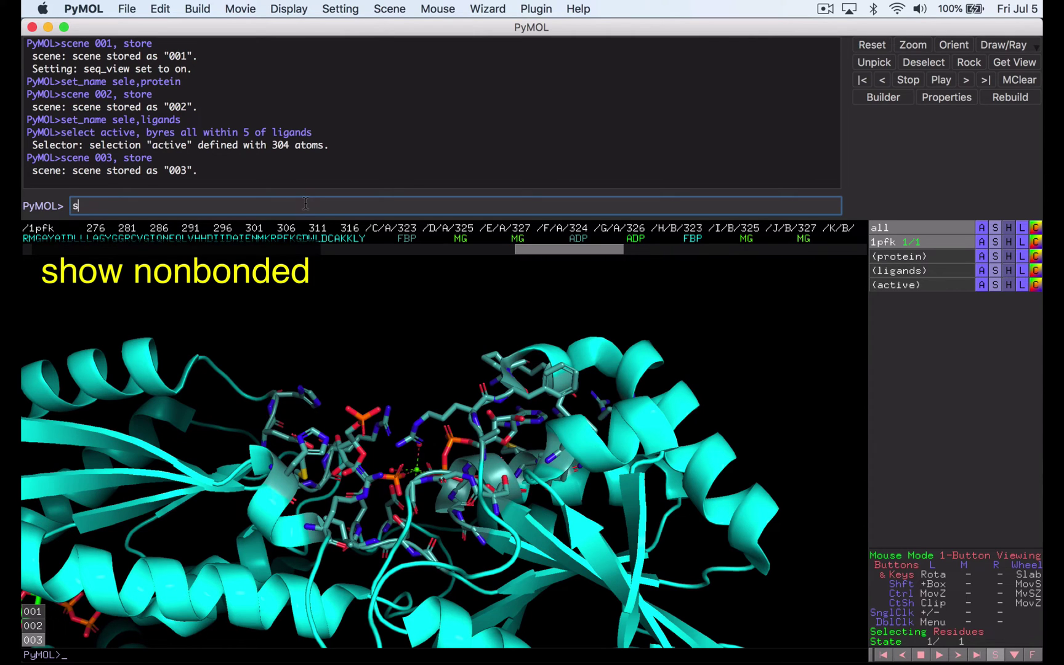
pyautogui.write('how nonbonded')
pyautogui.press('Return')
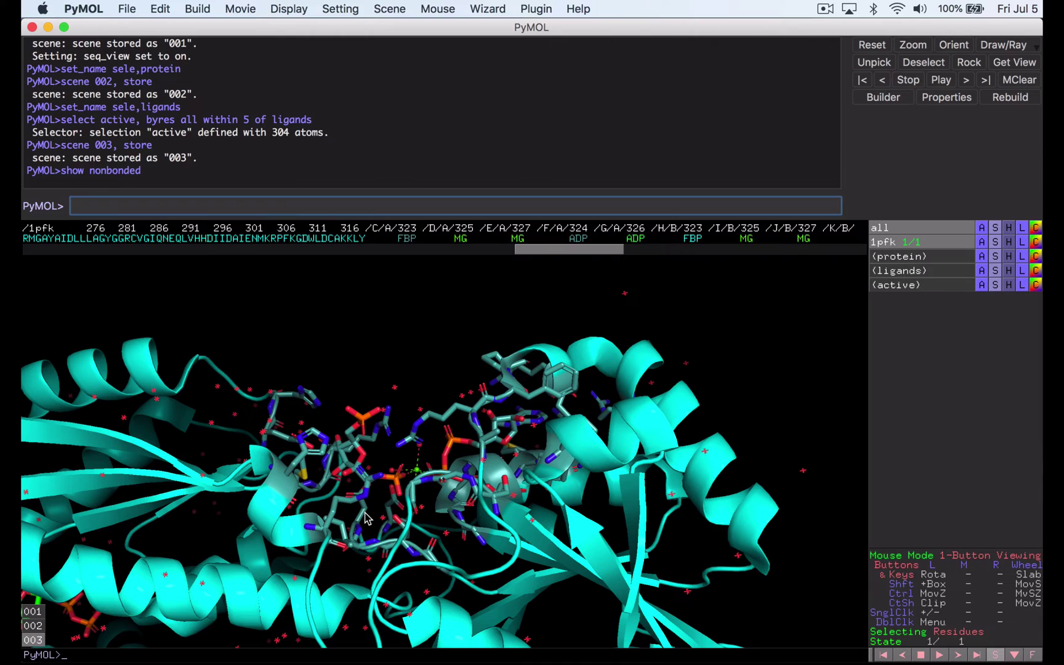
pyautogui.moveTo(425, 488)
pyautogui.mouseDown()
pyautogui.moveTo(424, 501)
pyautogui.moveTo(431, 472)
pyautogui.moveTo(423, 493)
pyautogui.mouseUp()
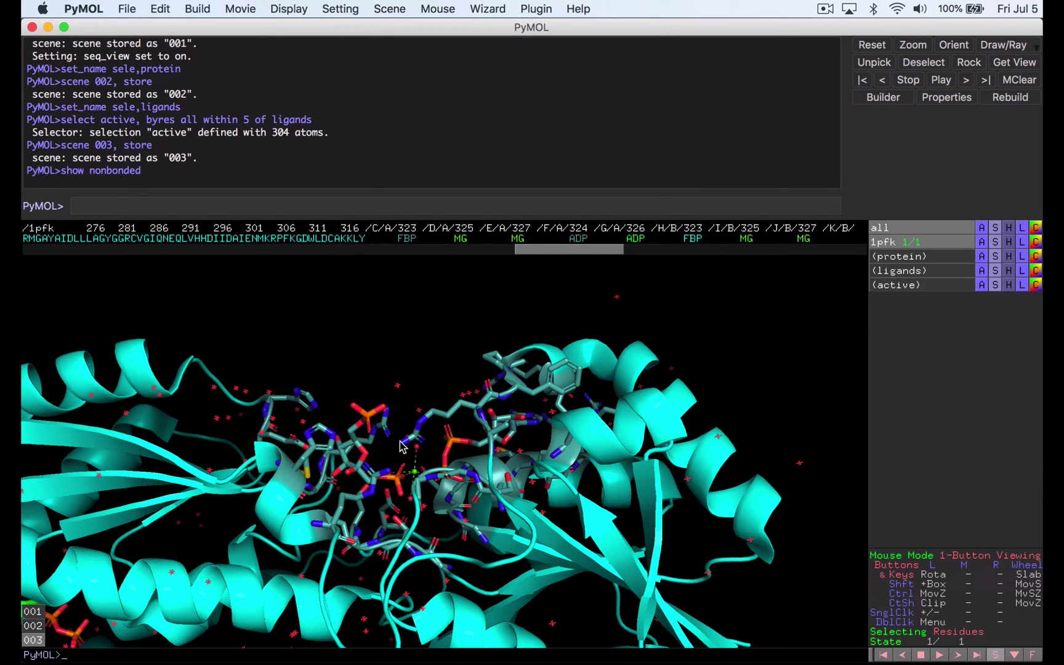
pyautogui.moveTo(480, 438); pyautogui.dragTo(430, 435)
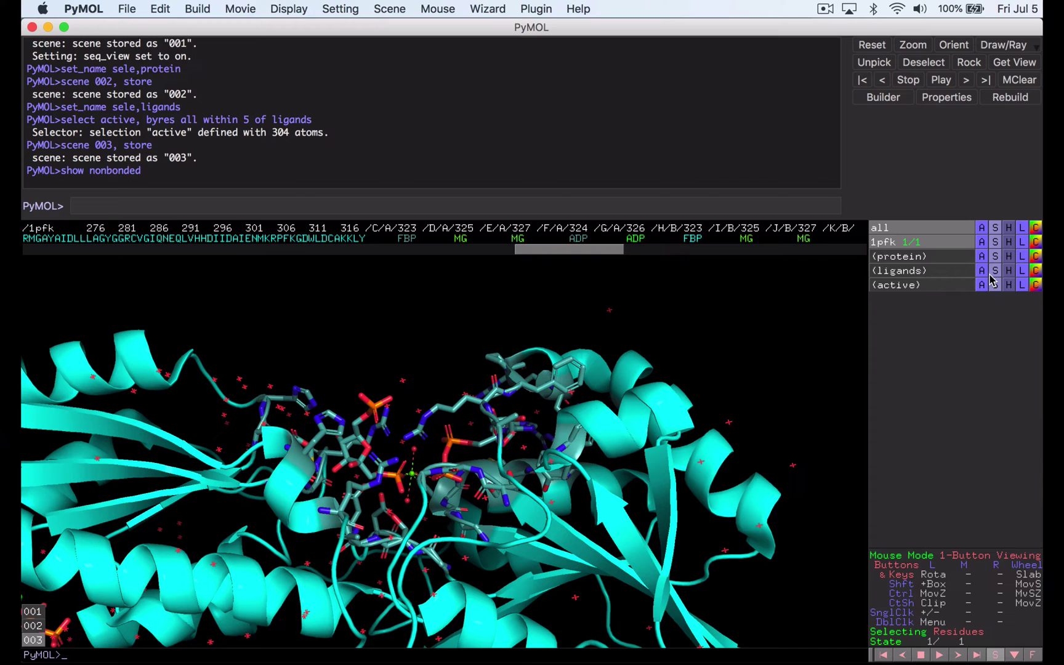
# Give the ligands magenta carbons by element and paste the ligand_water selection command
pyautogui.click(1036, 276)
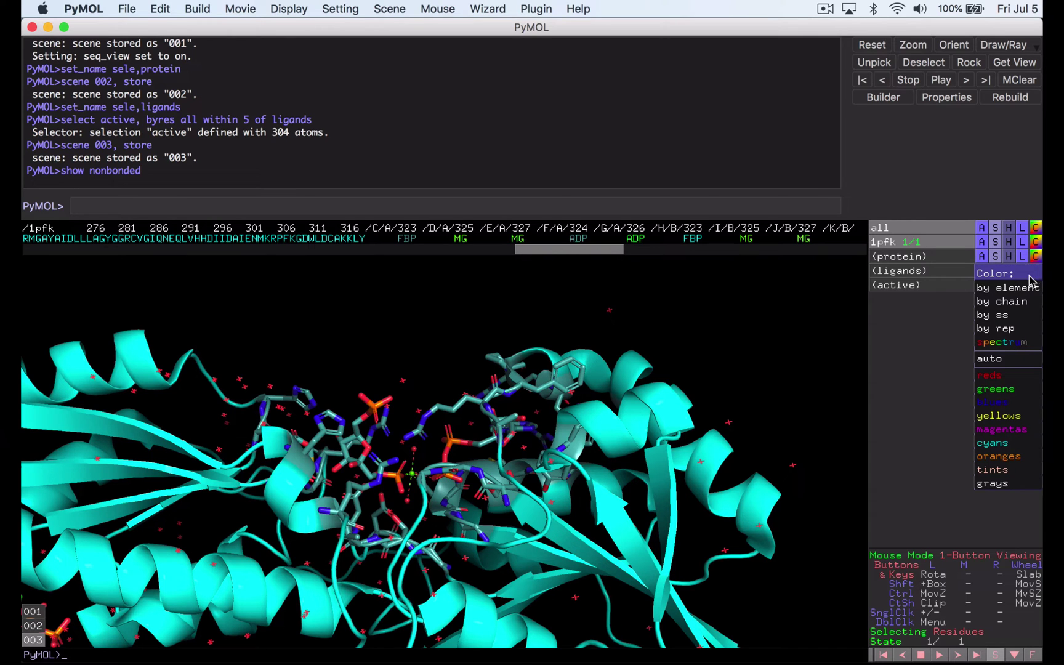
pyautogui.moveTo(1015, 288)
pyautogui.click(942, 330)
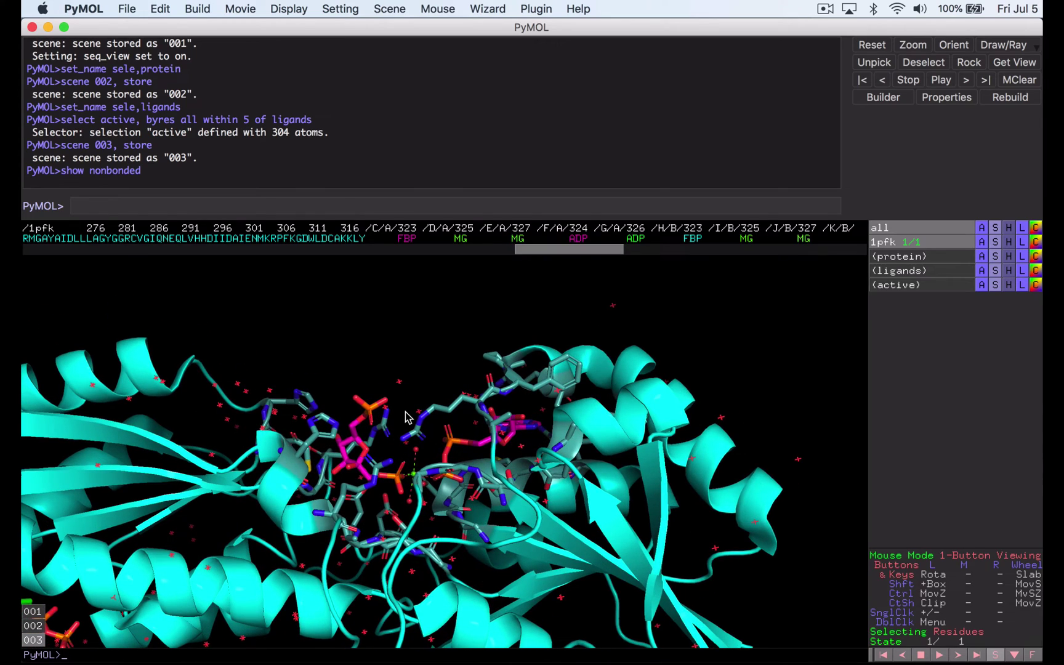
pyautogui.write('select ligand_water, ((ligand)around 3.2) and (resn HOH)')
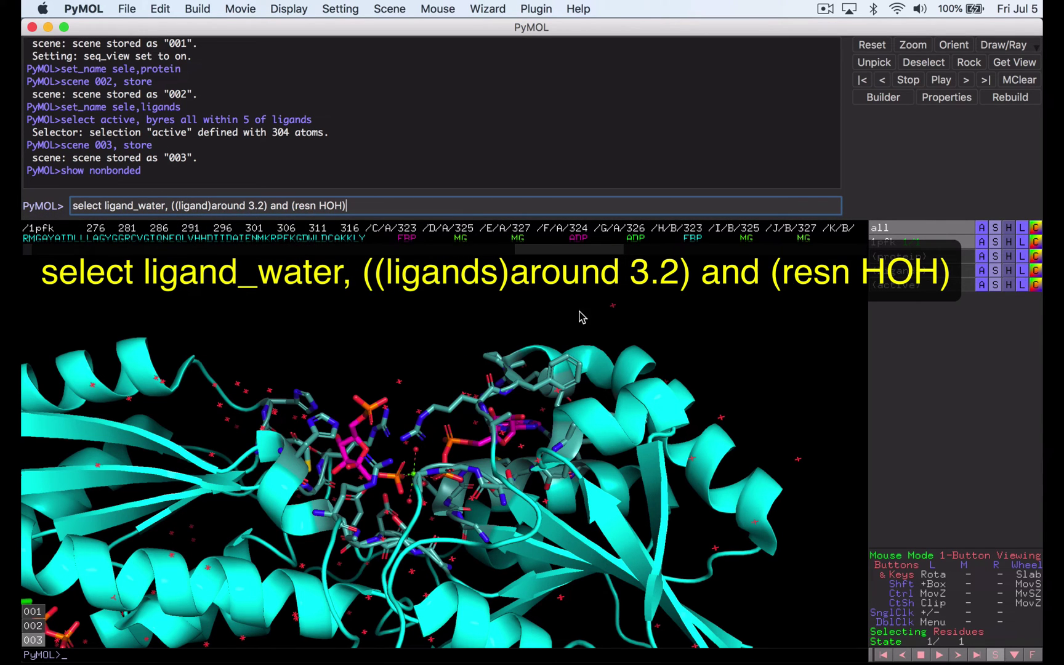
# Correct '(ligand)' to '(ligands)' and run it, selecting 12 waters within 3.2 Å
pyautogui.click(213, 205)
pyautogui.write('s')
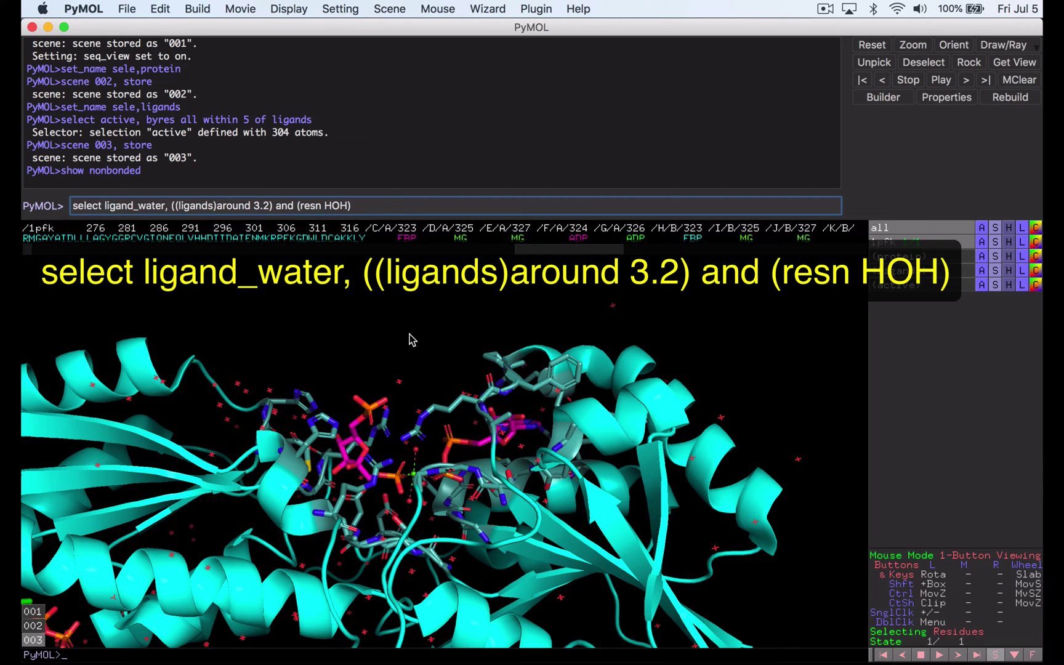
pyautogui.press('Return')
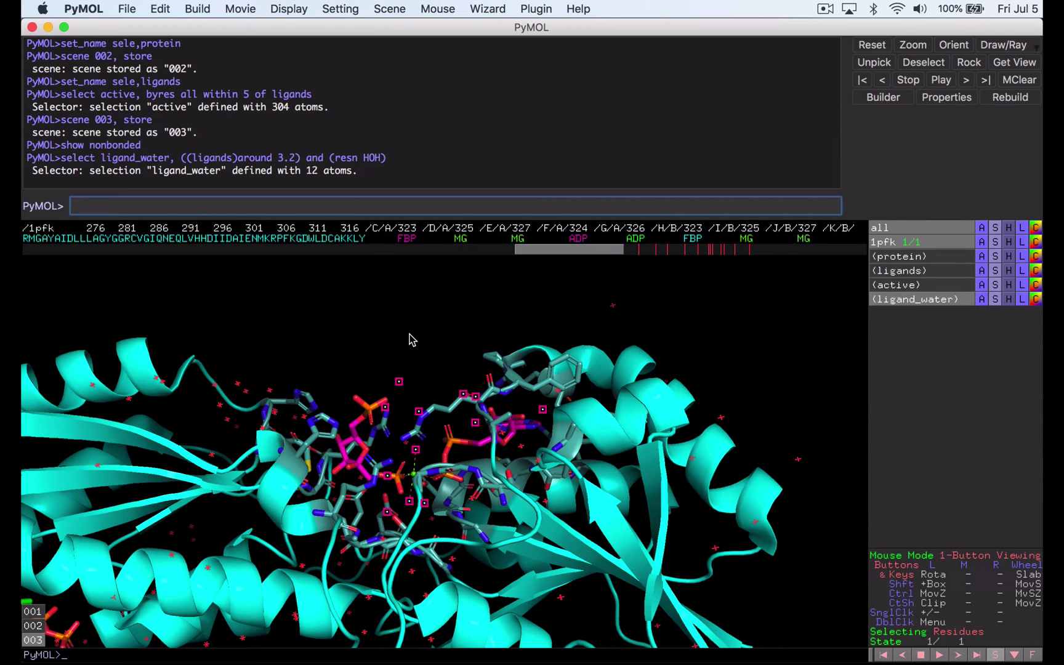
# Show the ligand_water waters as spheres and rotate to view them around the ligands
pyautogui.click(995, 302)
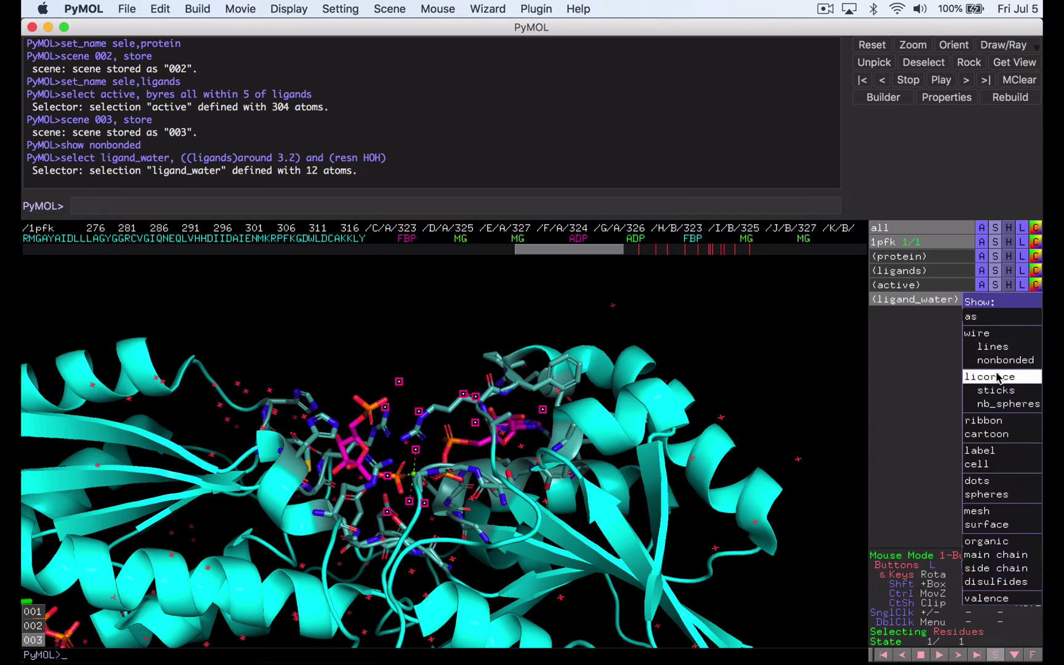
pyautogui.click(993, 495)
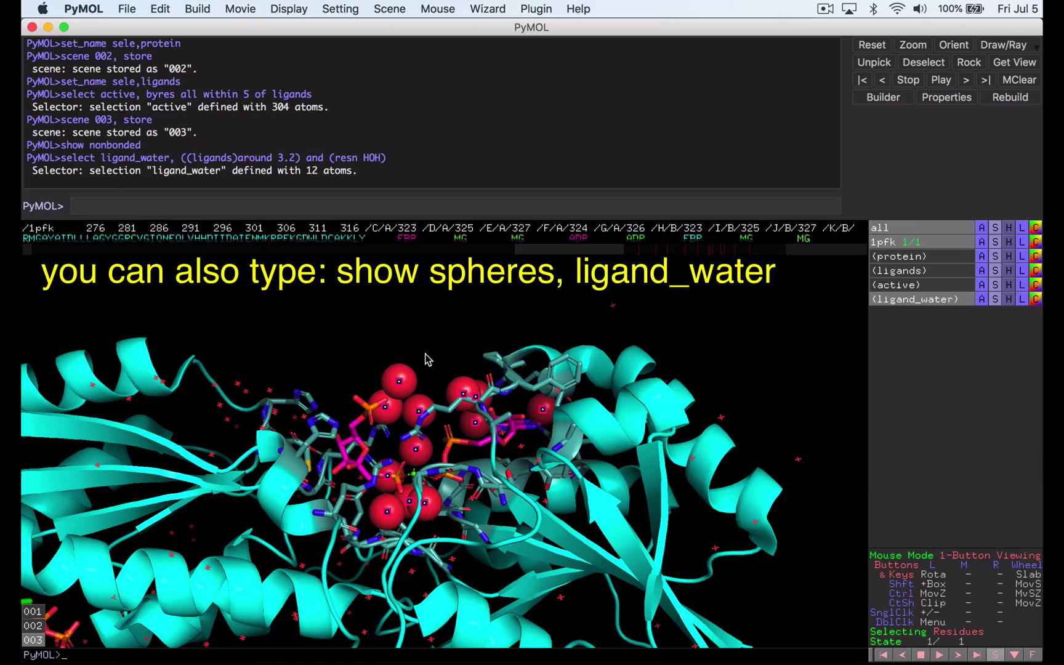
pyautogui.moveTo(428, 358); pyautogui.dragTo(470, 379)
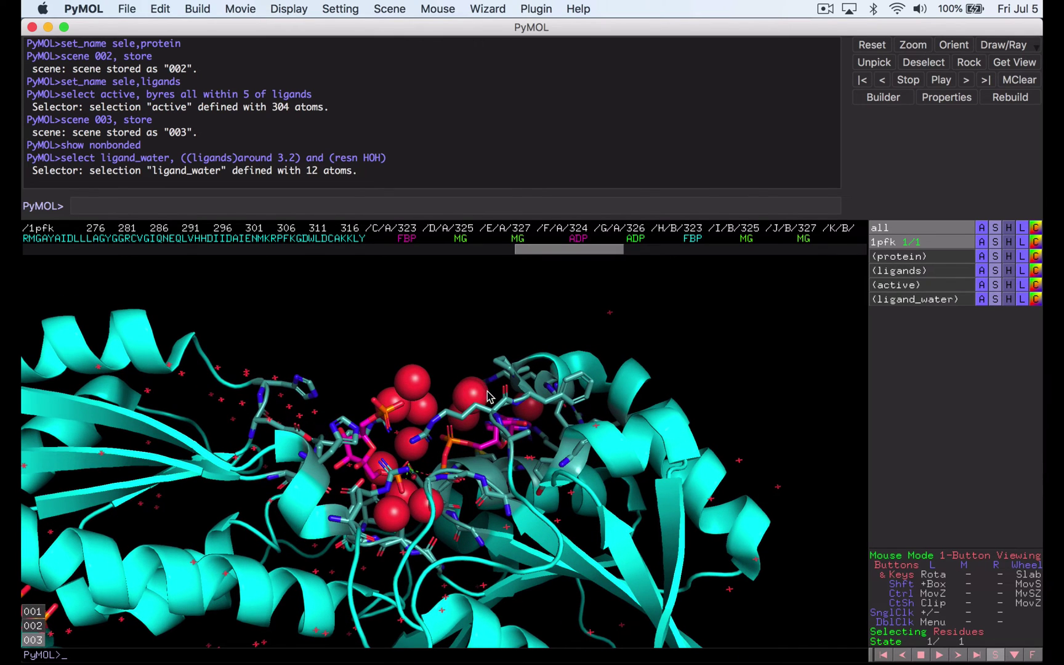
pyautogui.moveTo(475, 435); pyautogui.dragTo(468, 466)
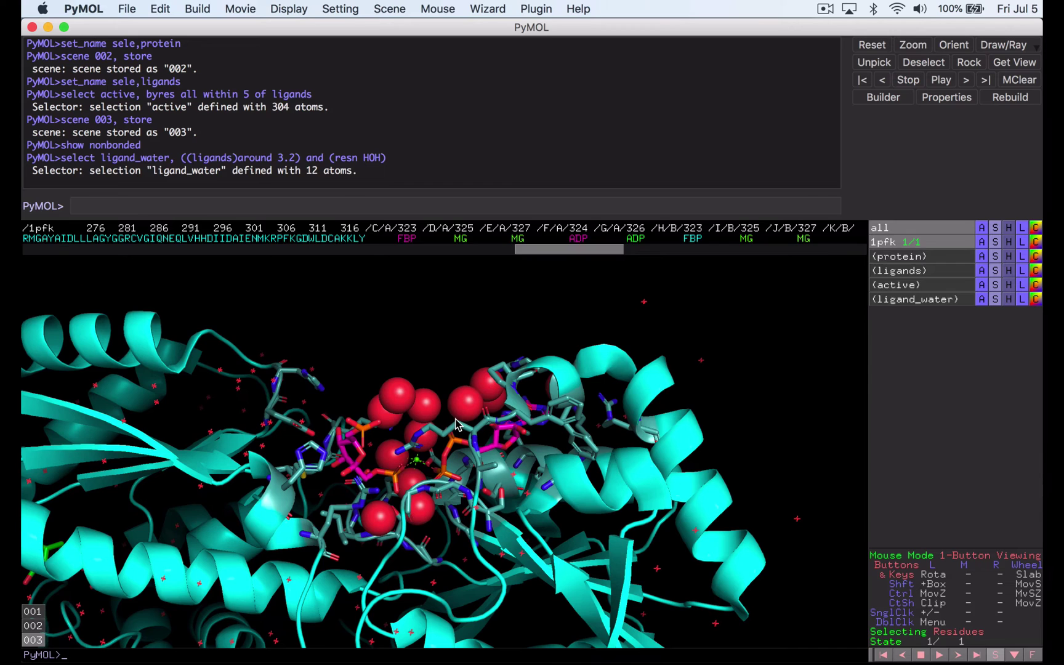
# Create the active_water selection of waters within 3.2 Å of the active-site residues
pyautogui.click(136, 206)
pyautogui.write('select active_water, ((active)around 3.2) and (resn HOH)')
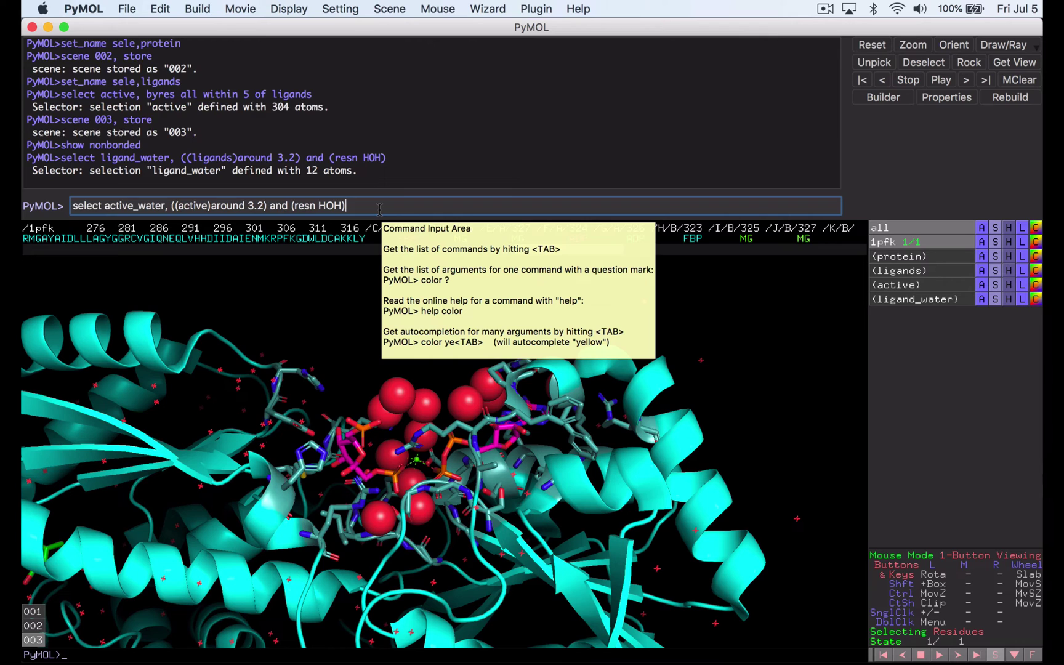
pyautogui.press('Return')
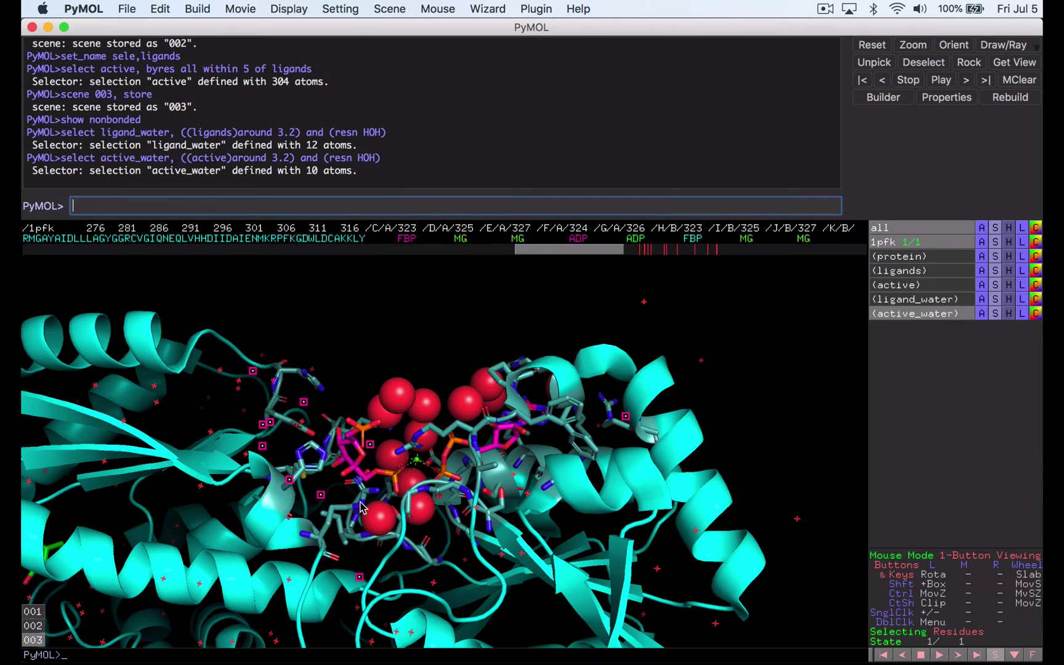
# Show the active_water waters as spheres and clear the selection markers
pyautogui.click(995, 314)
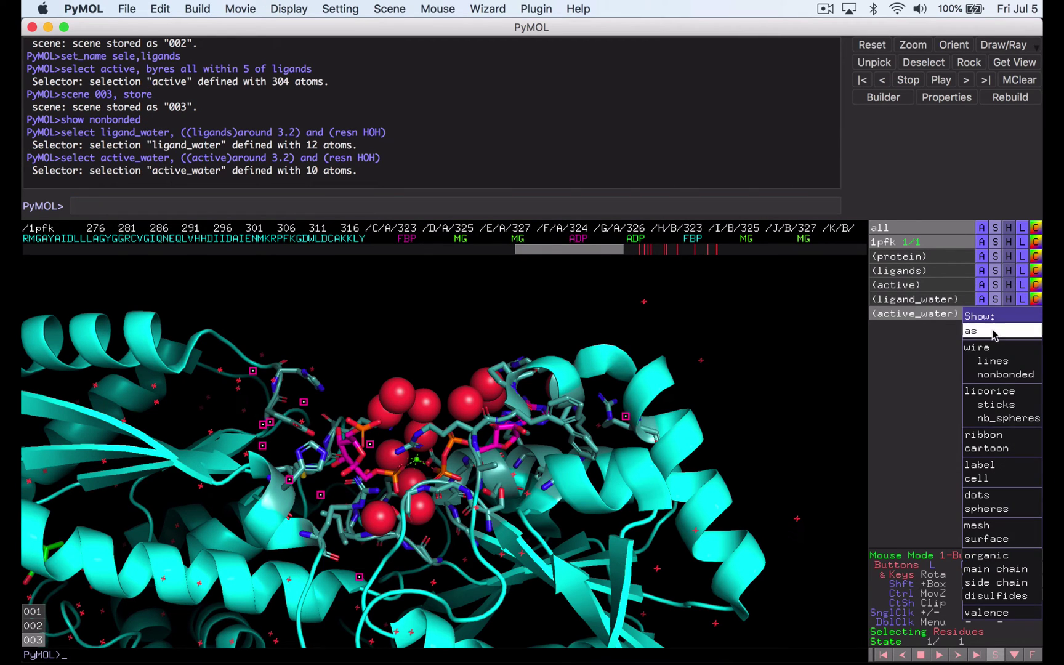
pyautogui.click(992, 510)
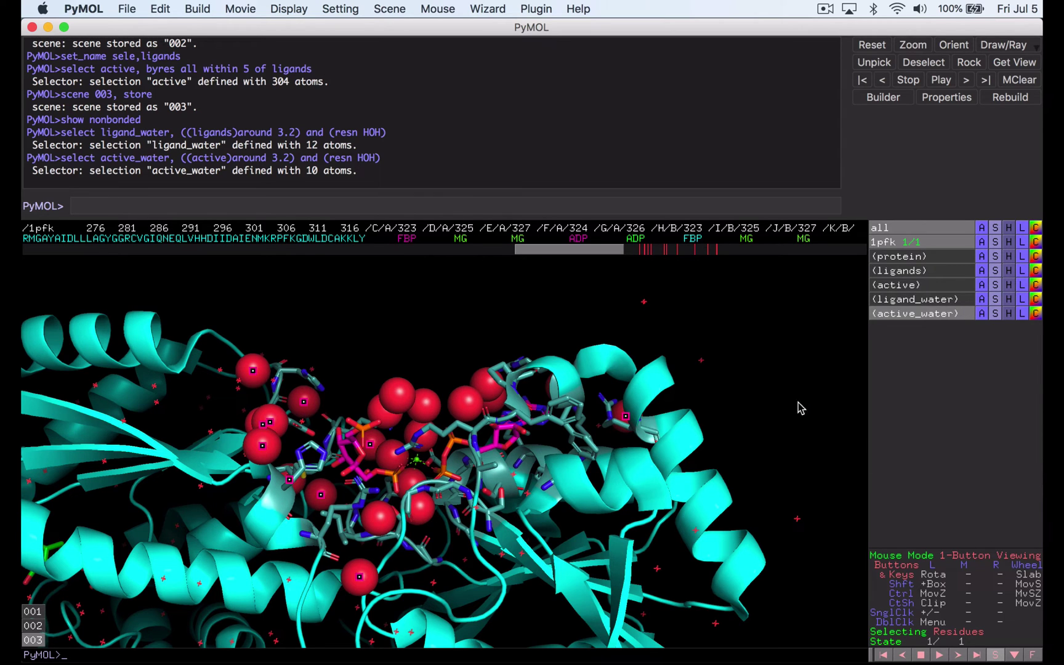
pyautogui.click(777, 384)
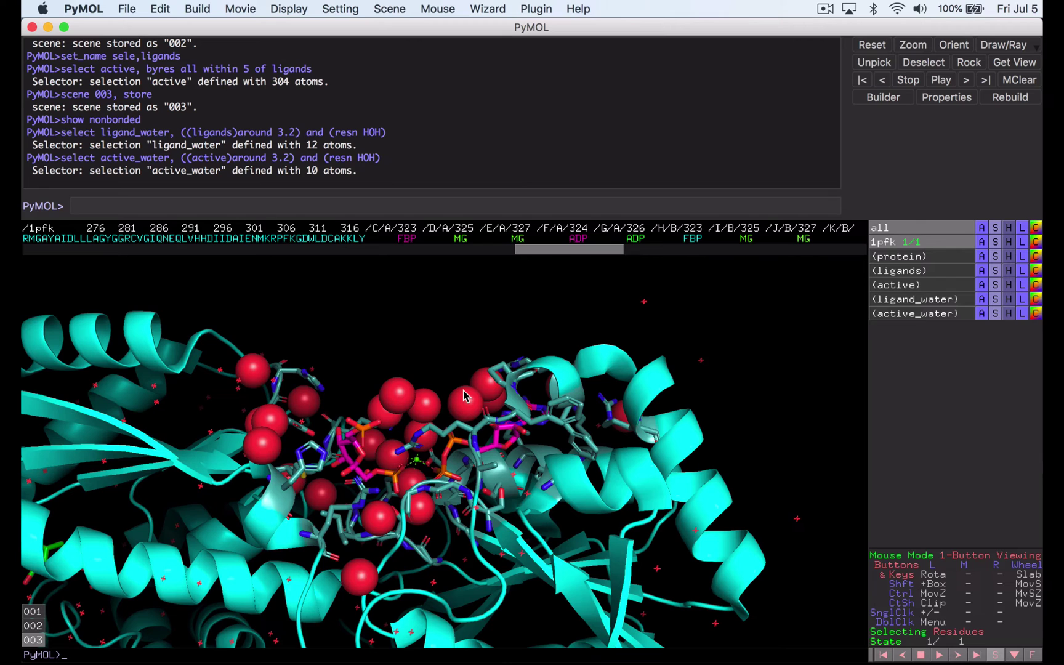
# Set vdw=0.5 on the active_water waters with the alter command
pyautogui.write('alter active_water, vdw=0.5')
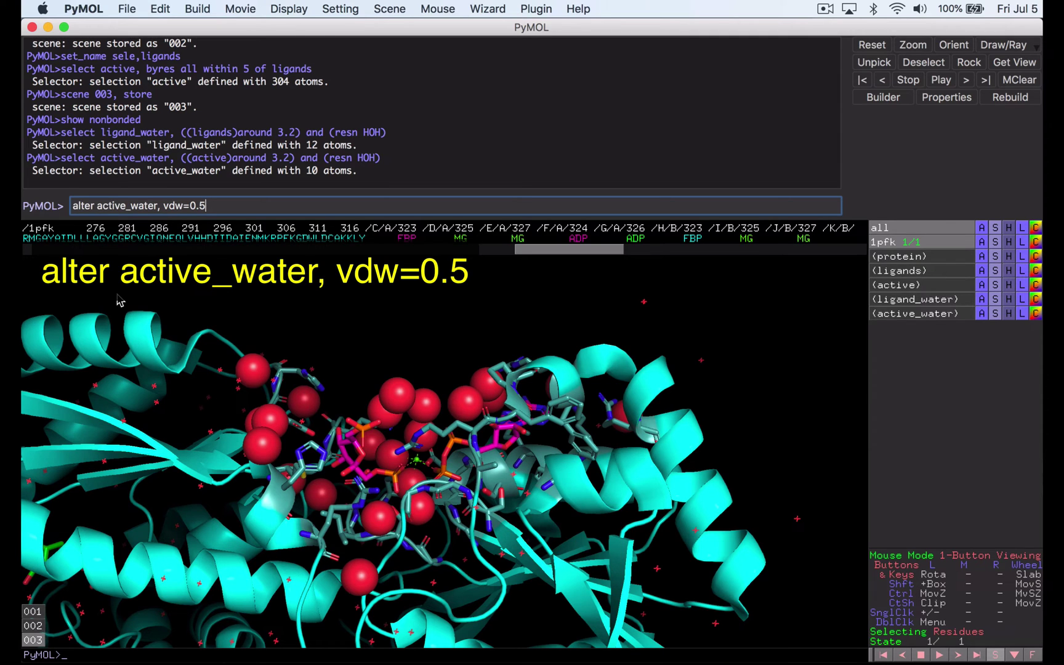
pyautogui.press('Return')
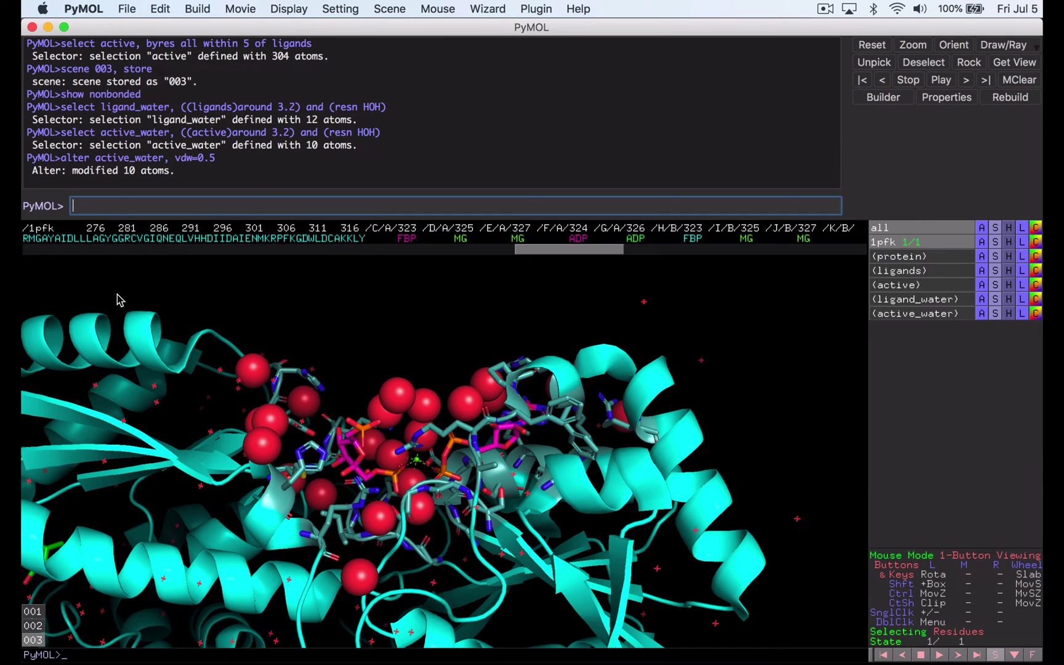
pyautogui.press('Up')
pyautogui.press('Up')
pyautogui.press('Up')
pyautogui.press('Up')
pyautogui.press('Down')
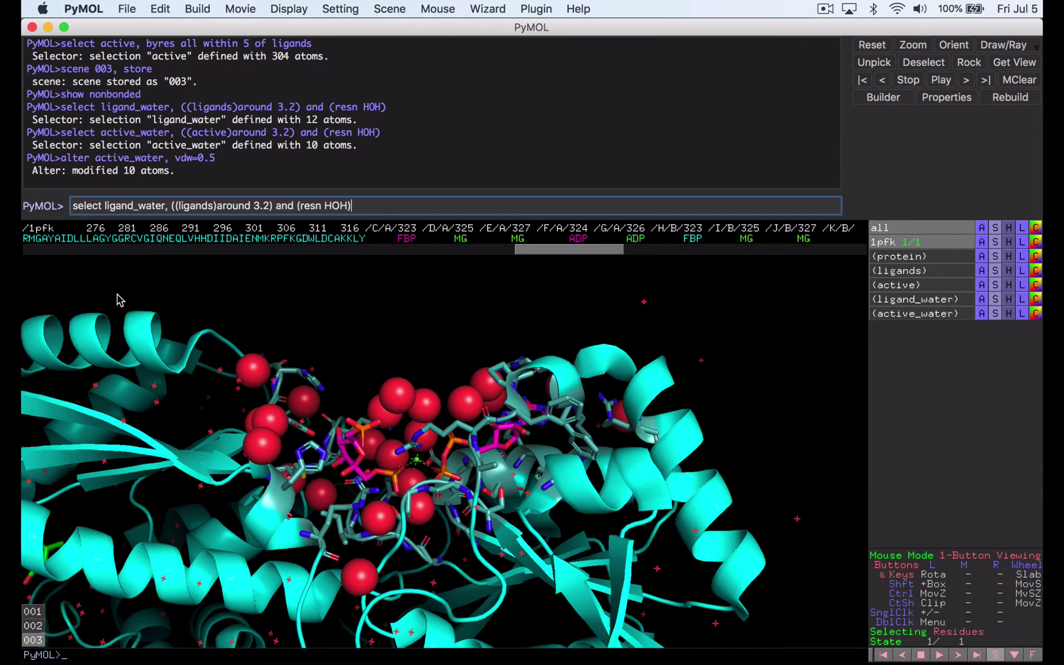
pyautogui.press('Down')
pyautogui.press('Down')
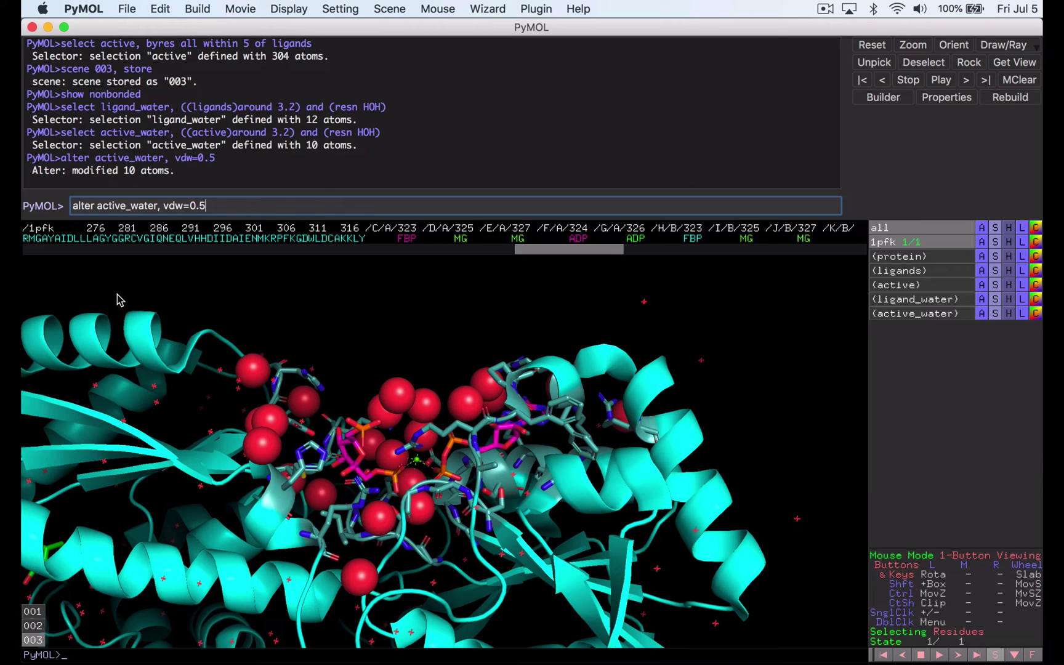
pyautogui.press('Up')
pyautogui.press('Down')
pyautogui.press('Down')
pyautogui.press('Up')
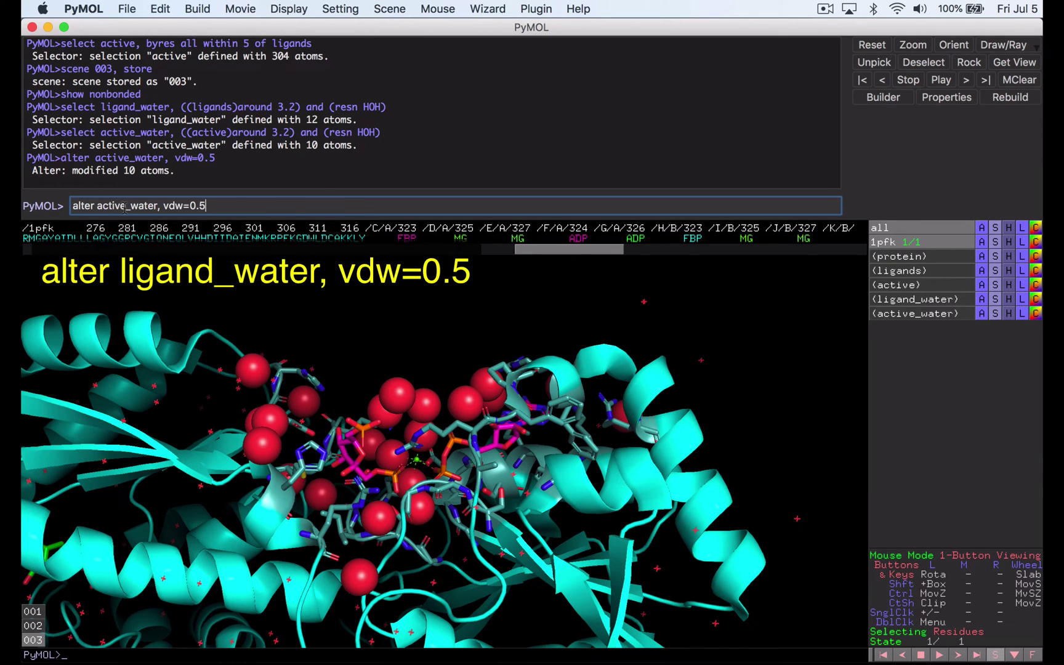
# Set vdw=0.5 on the ligand_water waters too, then rebuild the display
pyautogui.press('BackSpace')
pyautogui.press('BackSpace')
pyautogui.press('BackSpace')
pyautogui.press('BackSpace')
pyautogui.press('BackSpace')
pyautogui.press('BackSpace')
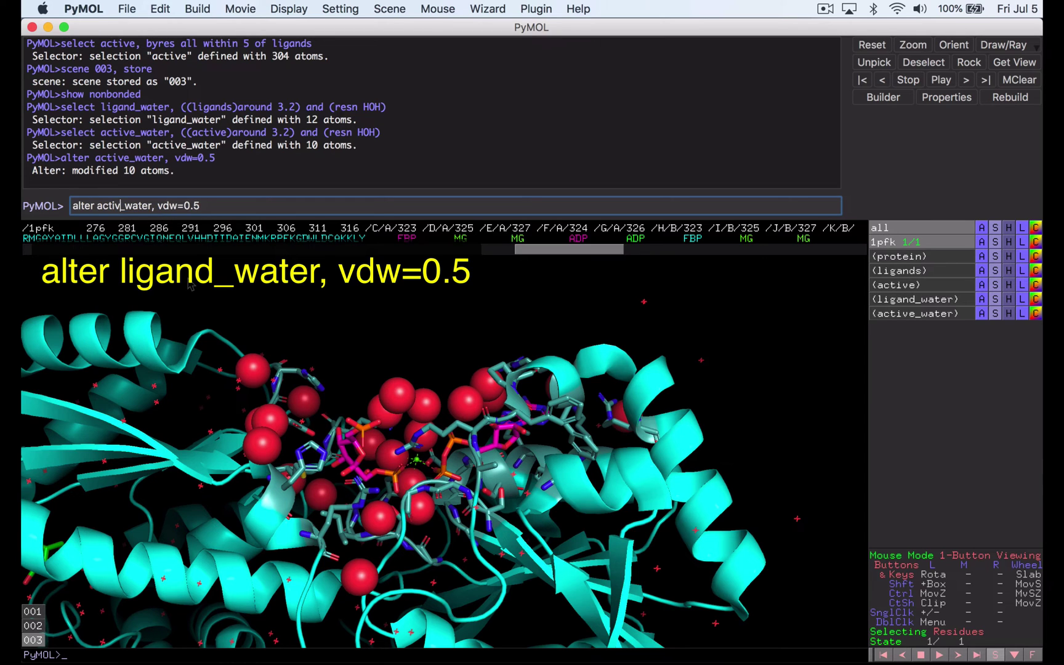
pyautogui.write('ligand')
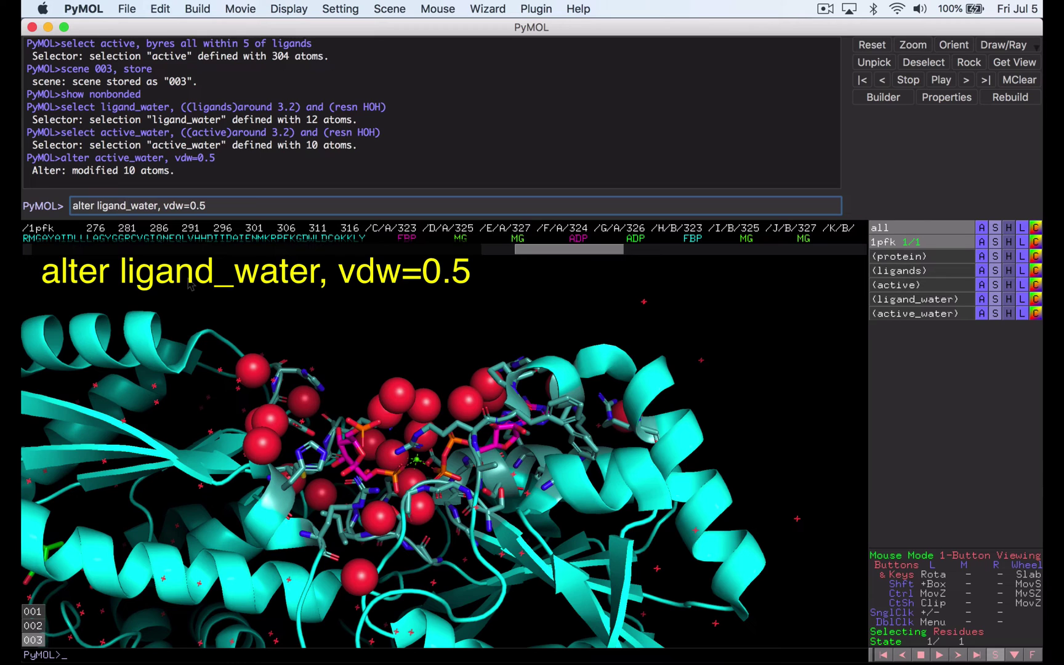
pyautogui.press('Return')
pyautogui.write('rebuild')
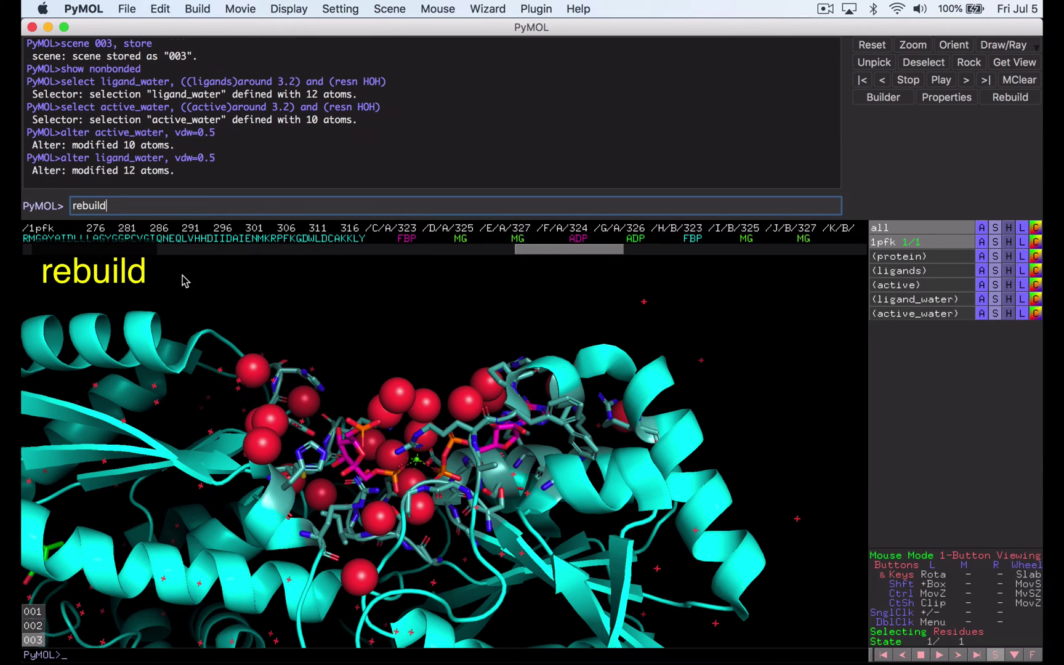
pyautogui.press('Return')
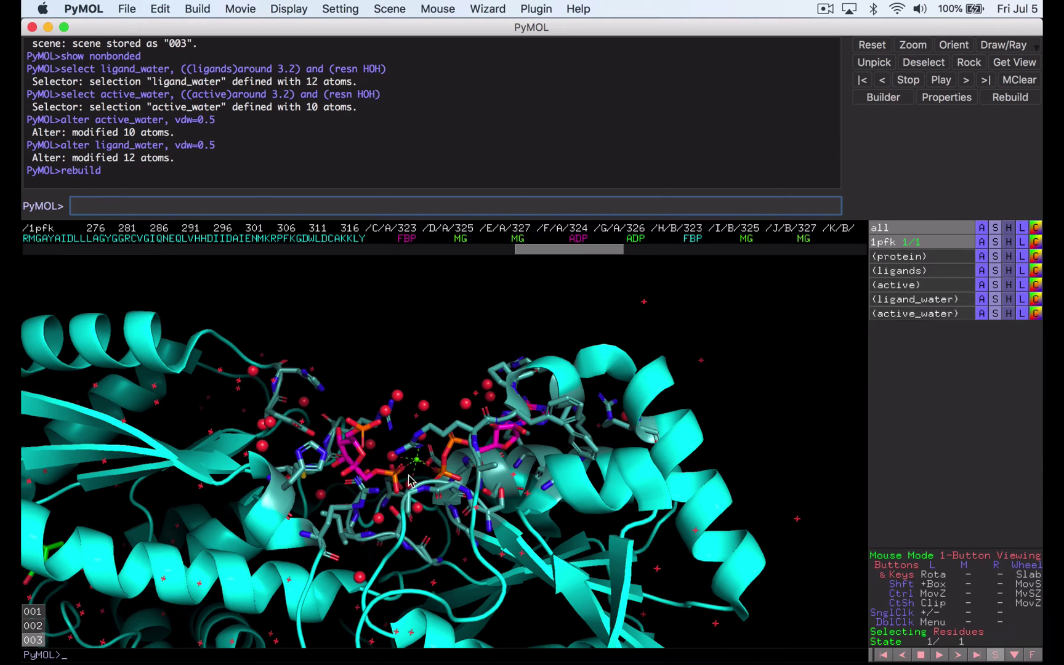
# Zoom onto the ligand and Mg site and run 'hide nonbonded' to remove the crosses
pyautogui.keyDown('ctrl'); pyautogui.moveTo(424, 364); pyautogui.dragTo(412, 410); pyautogui.keyUp('ctrl')
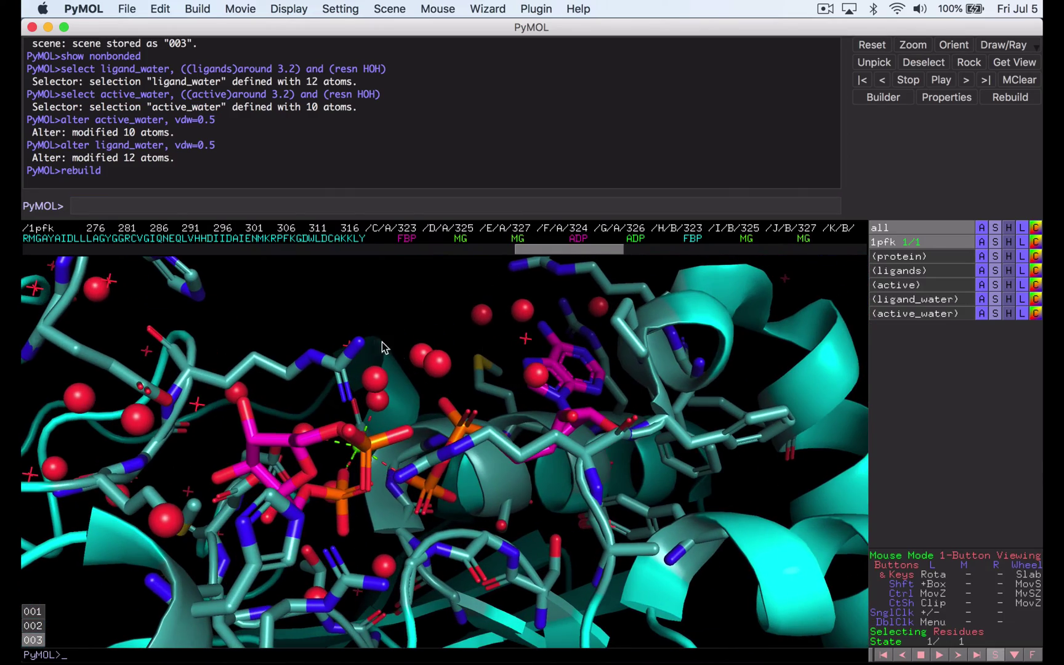
pyautogui.moveTo(271, 475); pyautogui.dragTo(200, 443)
pyautogui.moveTo(356, 468); pyautogui.dragTo(321, 459)
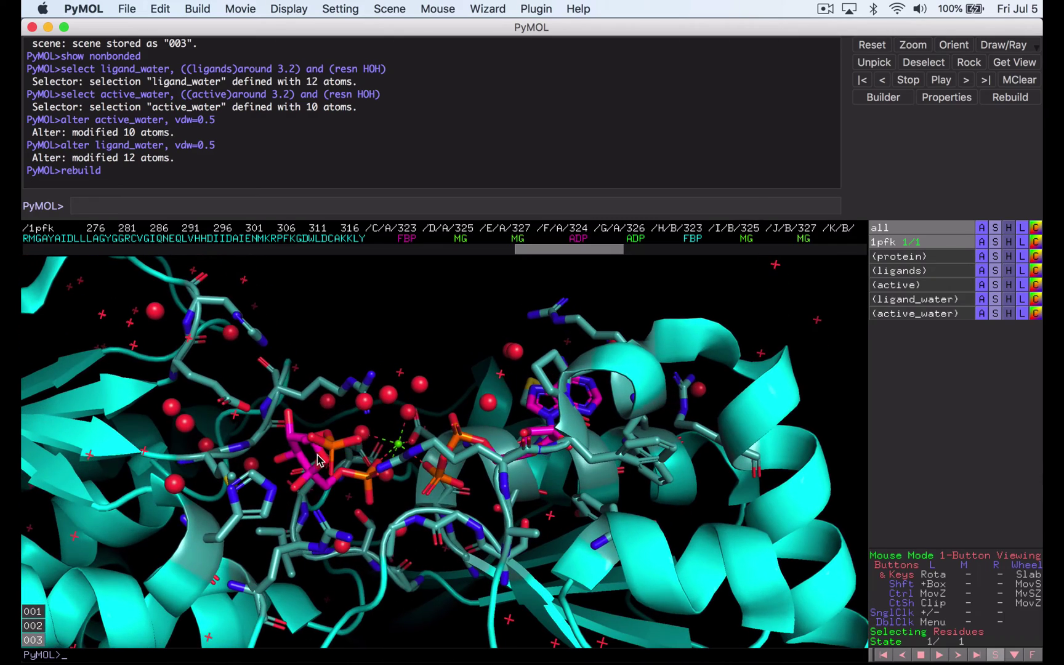
pyautogui.click(241, 203)
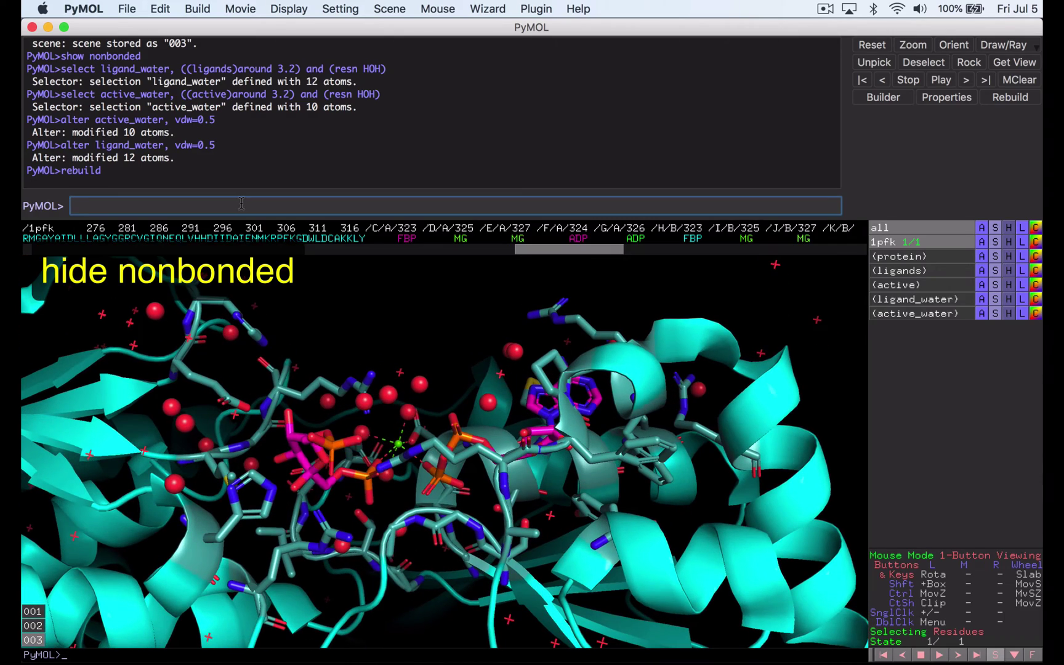
pyautogui.write('hide nonbonded')
pyautogui.press('Return')
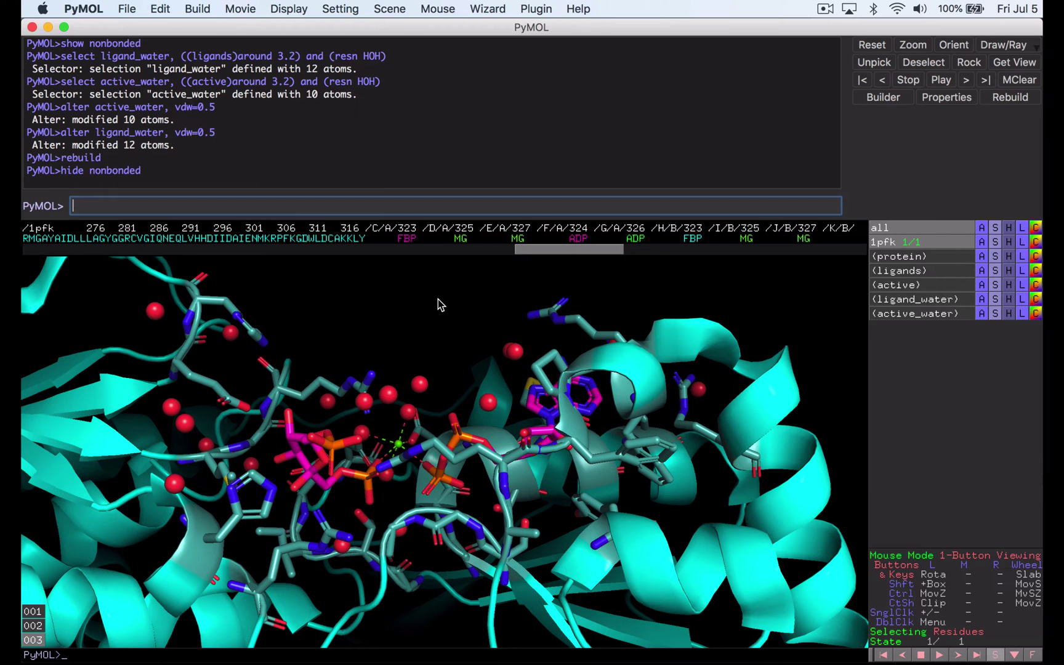
pyautogui.click(703, 308)
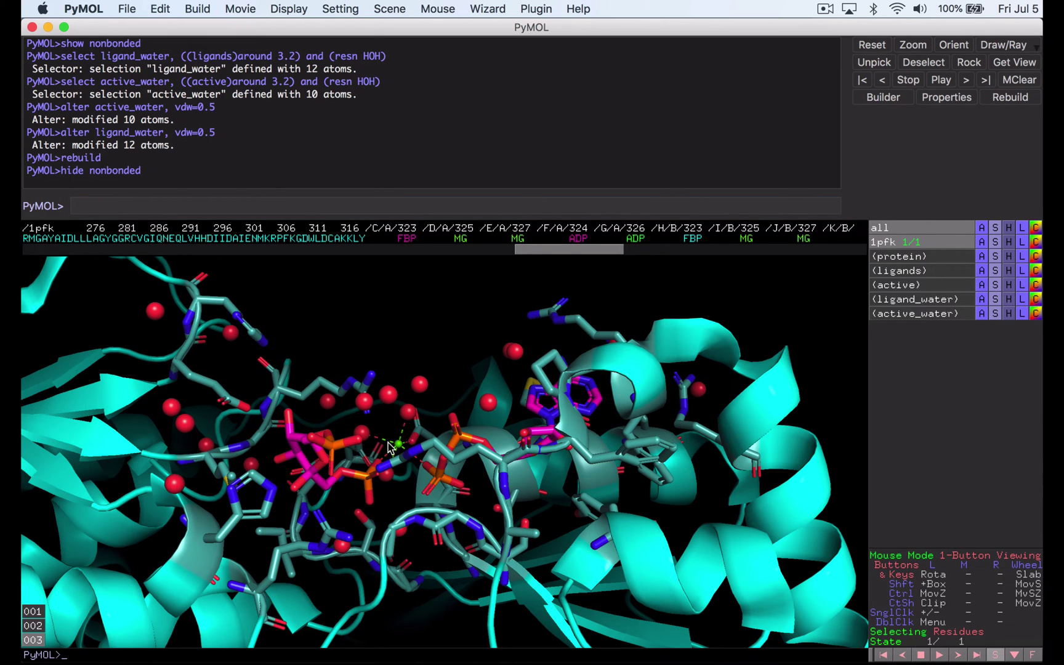
pyautogui.scroll(5, 416, 452)
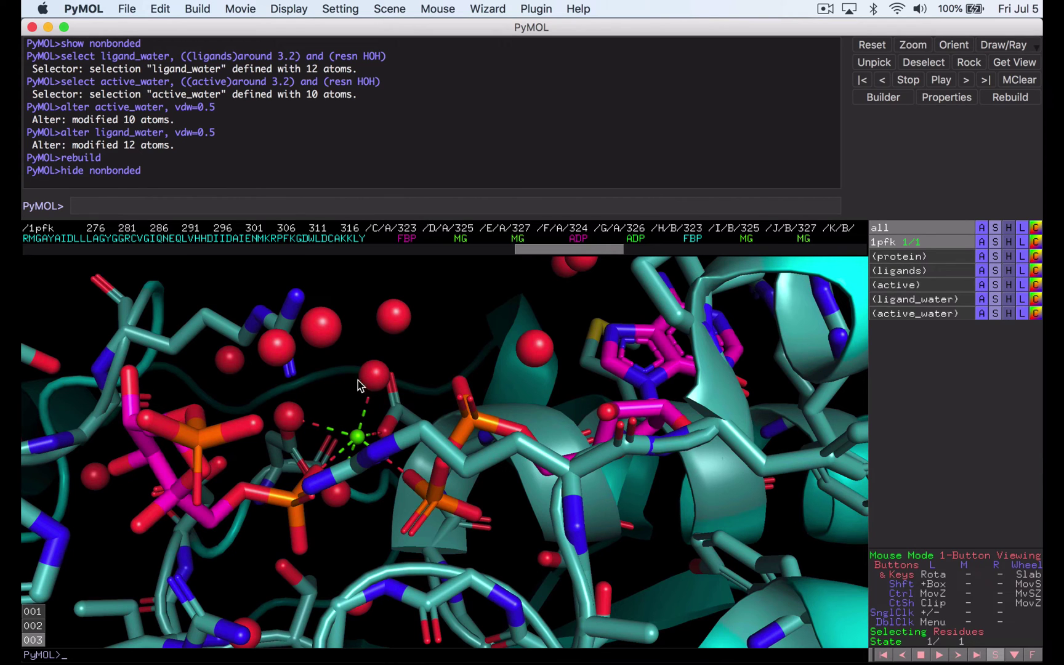
# Pick the magnesium ion and rename the new selection to Mg
pyautogui.click(357, 438)
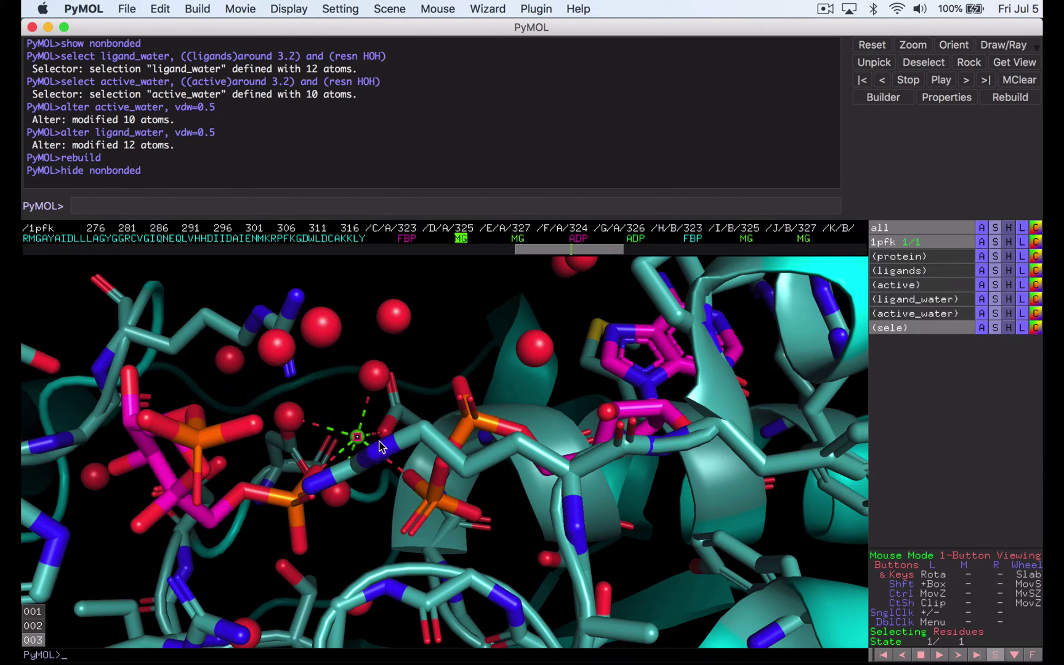
pyautogui.click(984, 326)
pyautogui.click(975, 354)
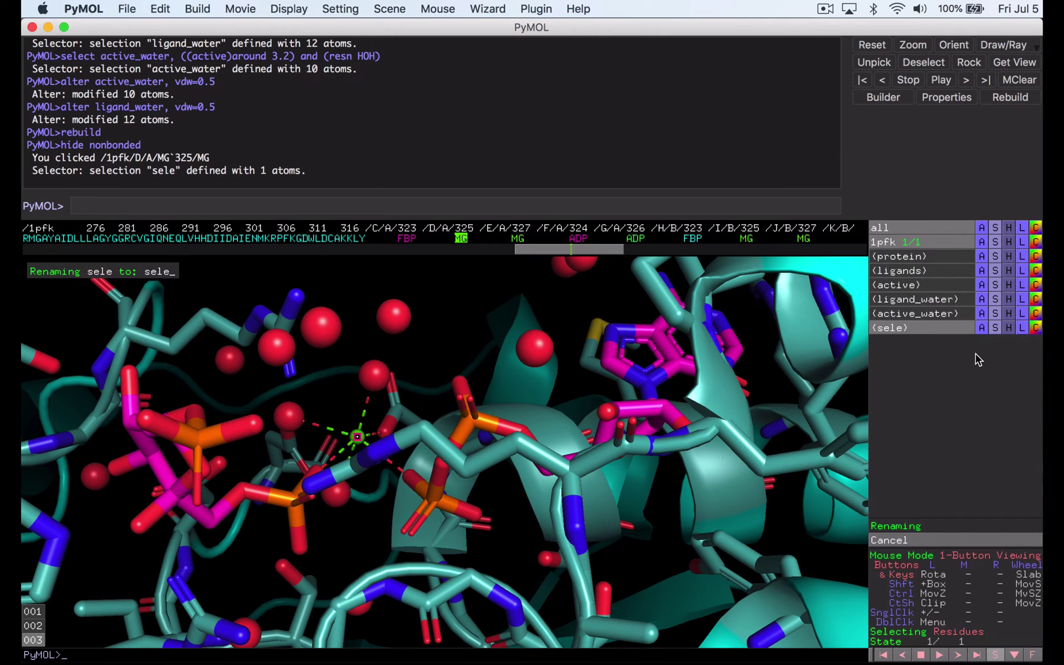
pyautogui.press('BackSpace')
pyautogui.press('BackSpace')
pyautogui.press('BackSpace')
pyautogui.press('BackSpace')
pyautogui.write('Mg')
pyautogui.press('Return')
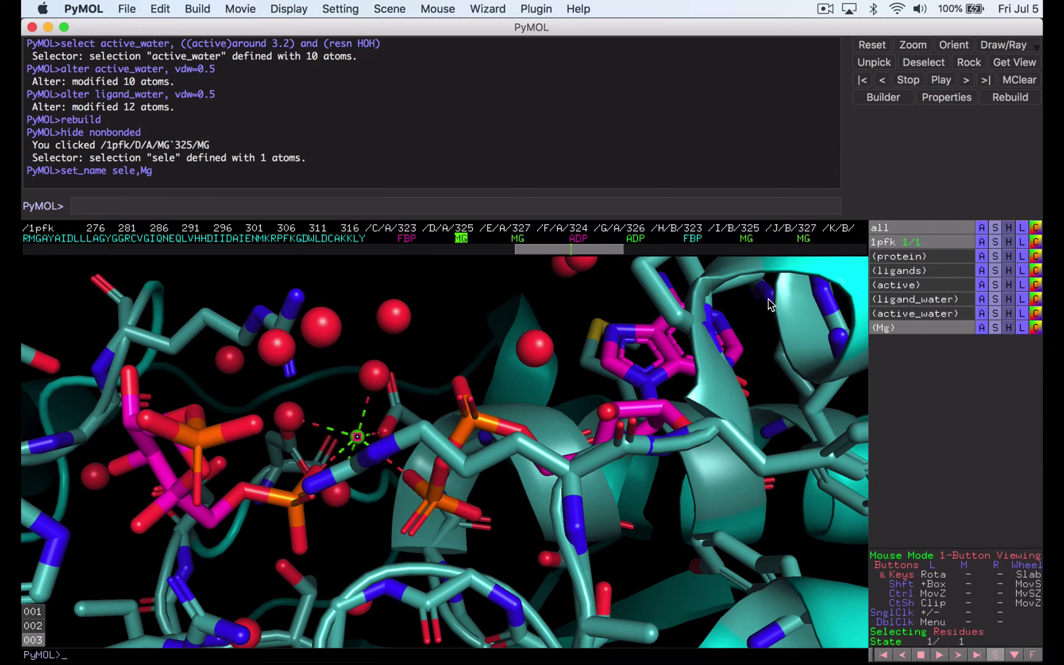
# Run 'alter Mg, vdw=1' and then 'rebuild' to apply the new radius
pyautogui.click(498, 206)
pyautogui.press('Up')
pyautogui.press('Up')
pyautogui.press('Up')
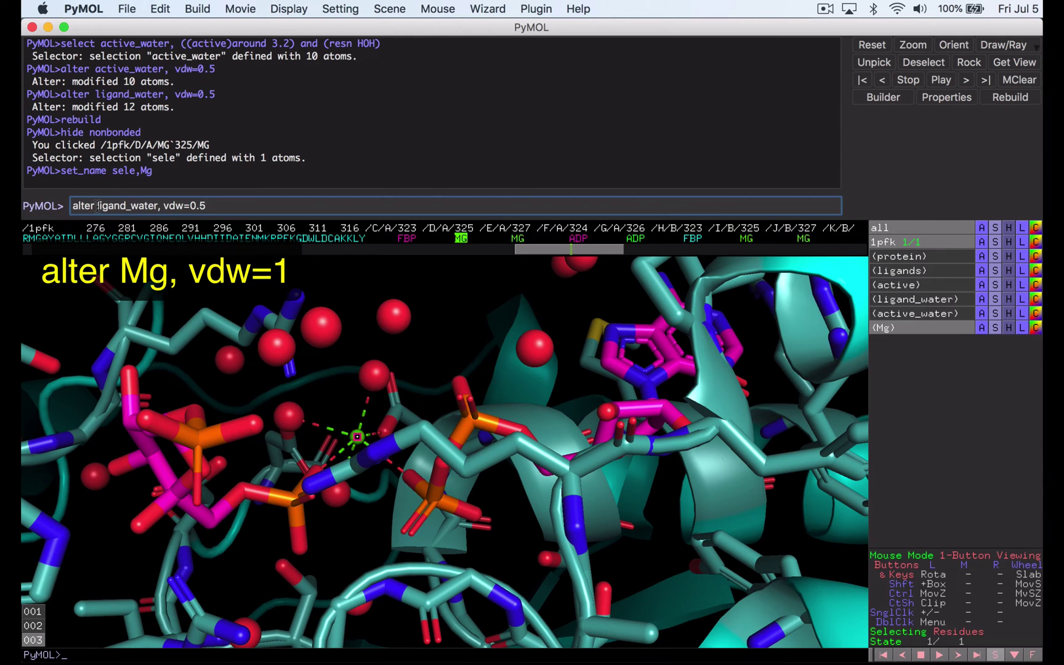
pyautogui.moveTo(98, 206); pyautogui.dragTo(159, 210)
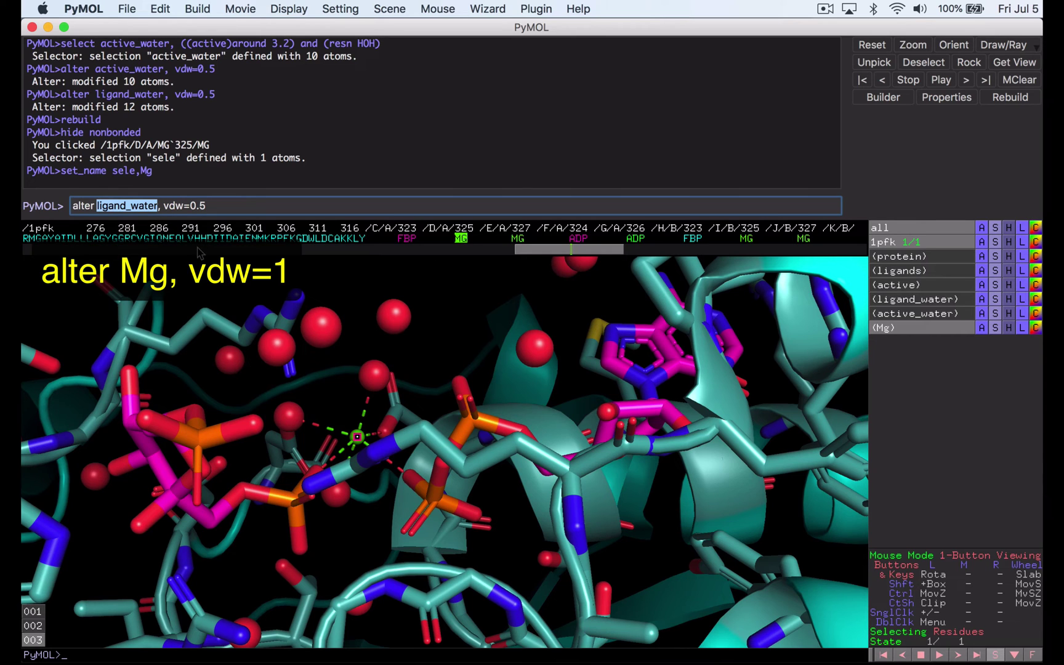
pyautogui.write('Mg')
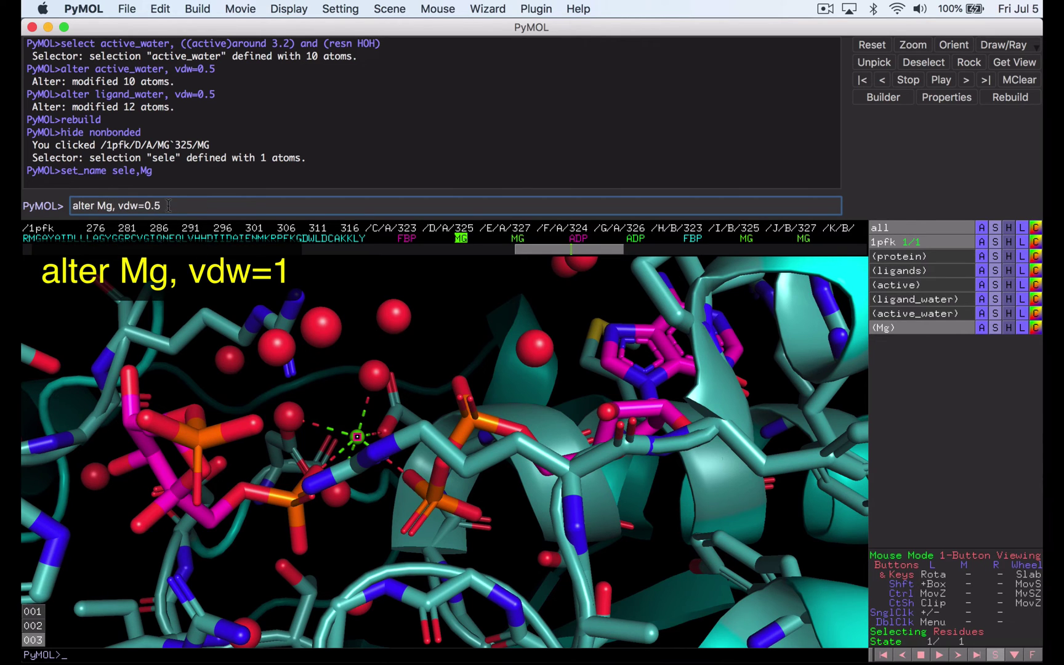
pyautogui.press('End')
pyautogui.press('BackSpace')
pyautogui.press('Return')
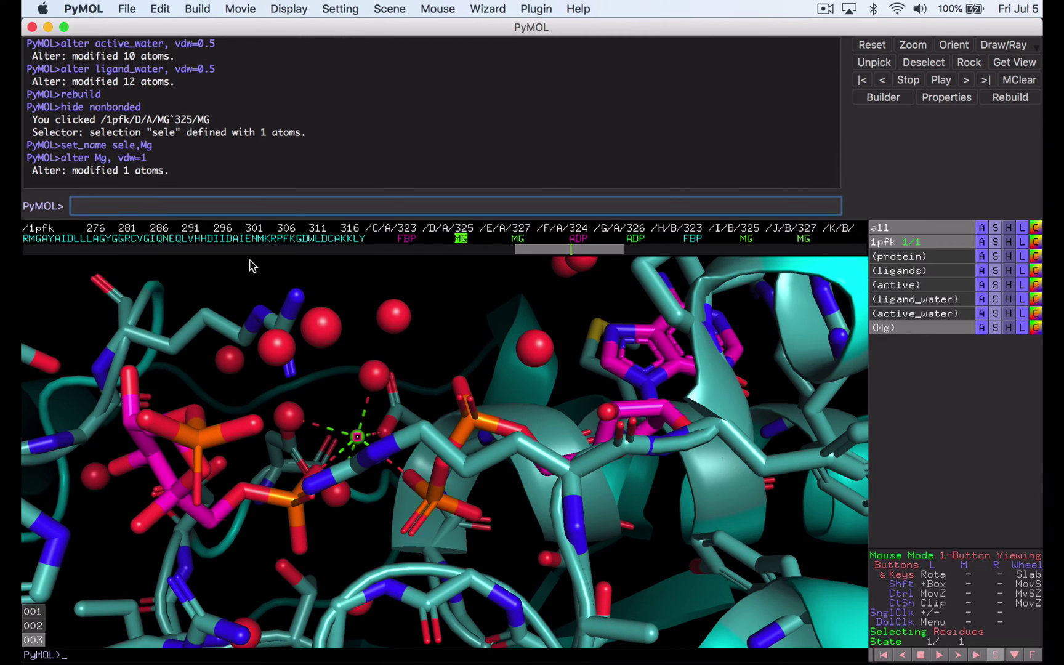
pyautogui.write('rebuild')
pyautogui.press('Return')
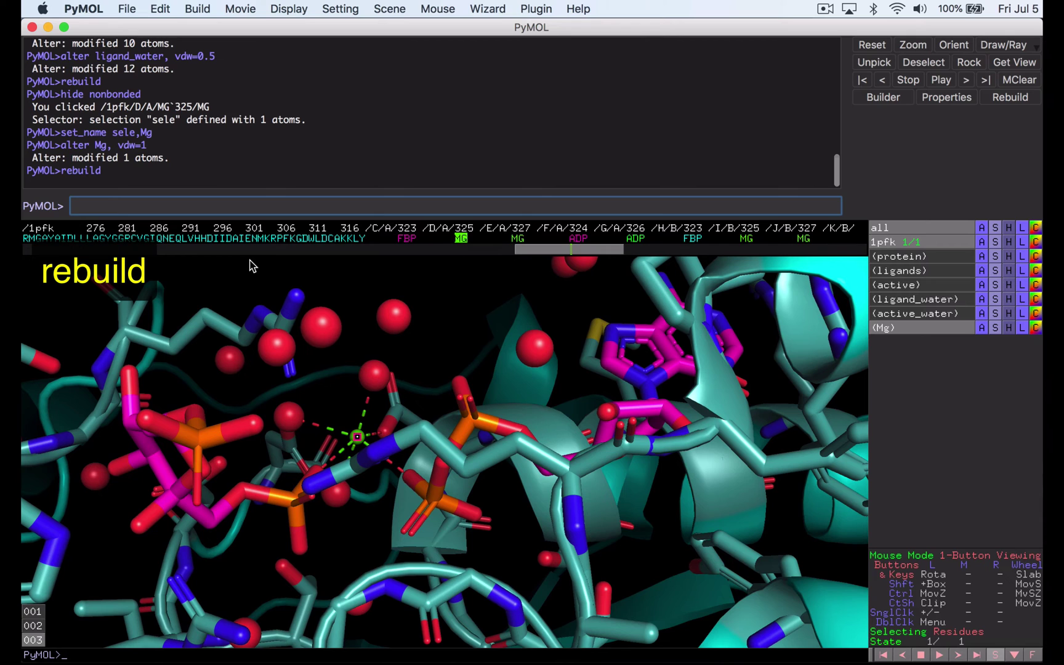
# Show the Mg selection as a sphere, then clear the selection
pyautogui.click(991, 330)
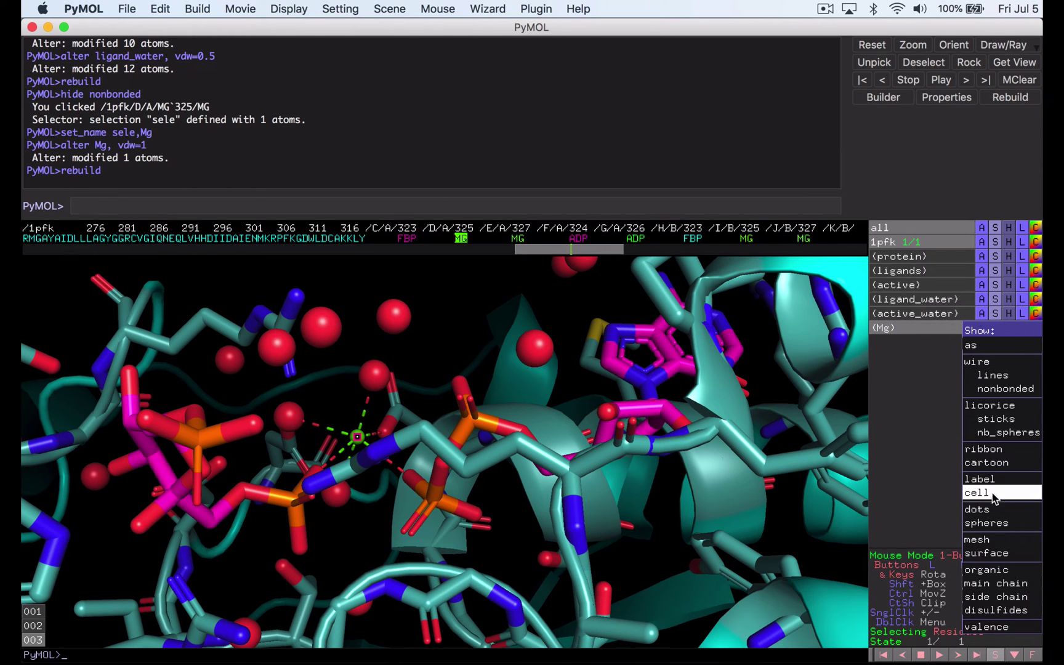
pyautogui.click(998, 523)
pyautogui.click(424, 348)
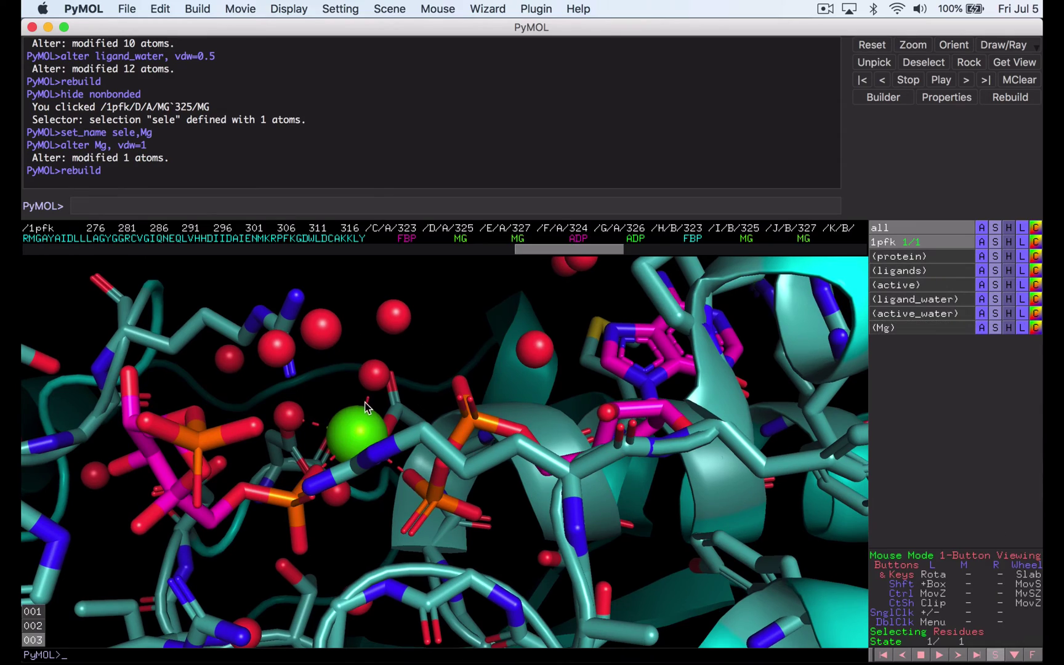
# Rotate the view to frame the ligand-binding site around the green Mg sphere
pyautogui.moveTo(423, 349)
pyautogui.mouseDown()
pyautogui.moveTo(400, 413)
pyautogui.moveTo(363, 431)
pyautogui.moveTo(382, 382)
pyautogui.moveTo(382, 435)
pyautogui.moveTo(396, 423)
pyautogui.moveTo(402, 432)
pyautogui.moveTo(407, 395)
pyautogui.moveTo(383, 413)
pyautogui.moveTo(413, 380)
pyautogui.moveTo(404, 408)
pyautogui.moveTo(376, 403)
pyautogui.mouseUp()
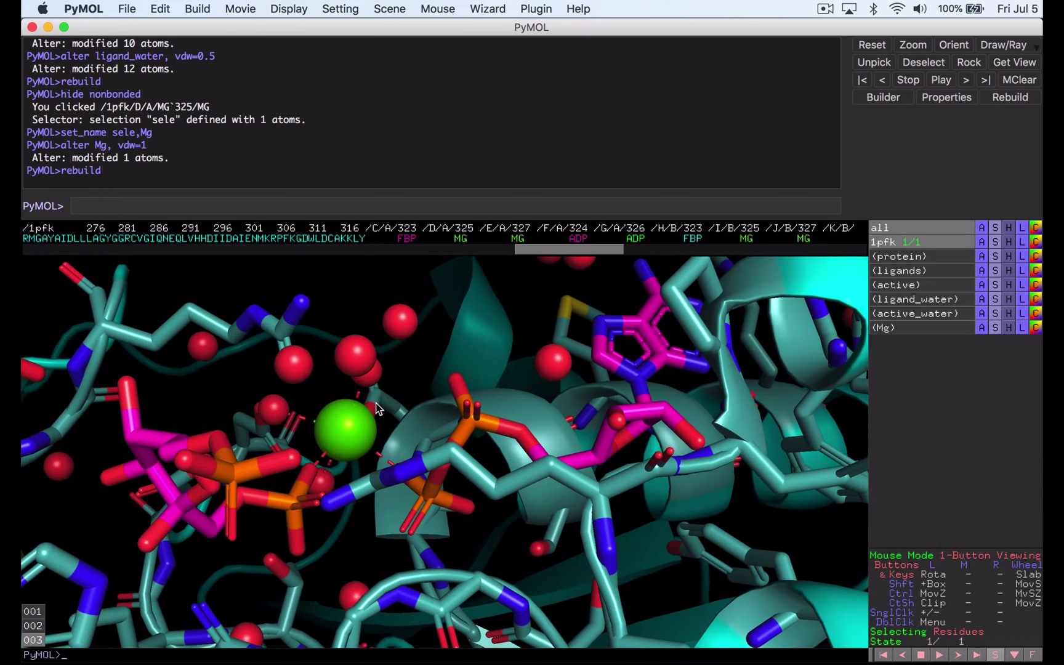
pyautogui.click(205, 206)
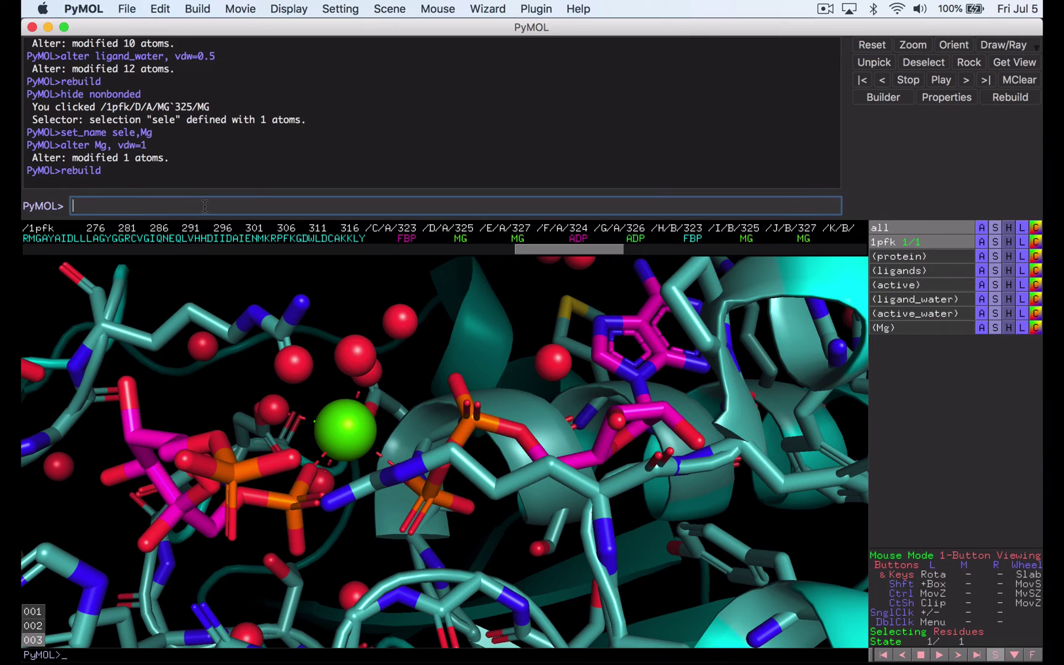
pyautogui.press('Up')
pyautogui.press('Up')
pyautogui.press('Up')
pyautogui.press('Up')
pyautogui.press('Up')
pyautogui.press('Up')
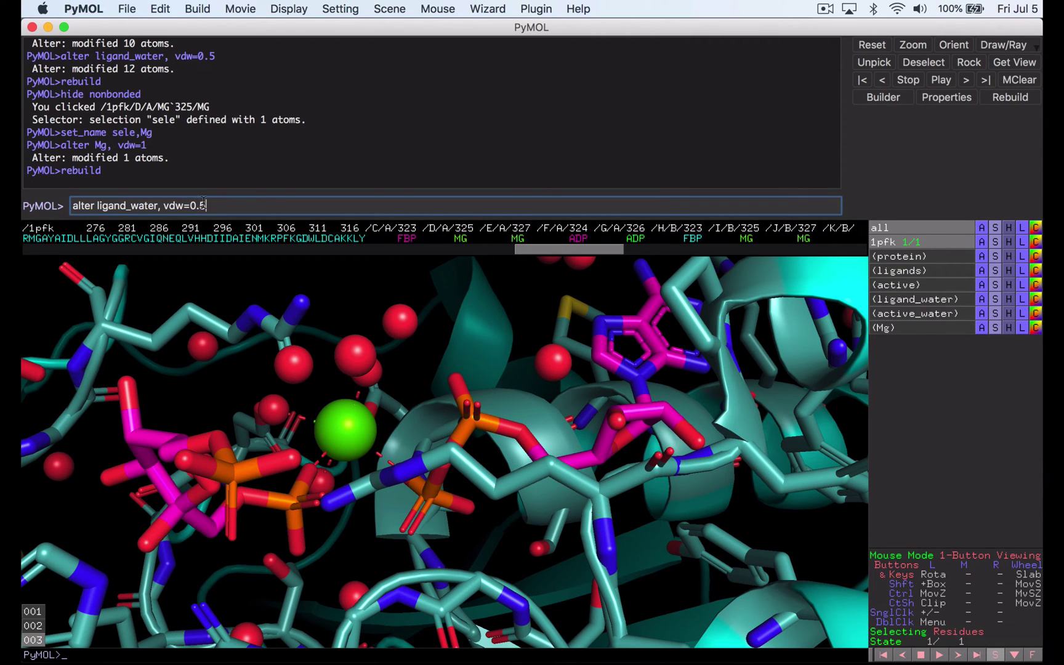
pyautogui.click(229, 277)
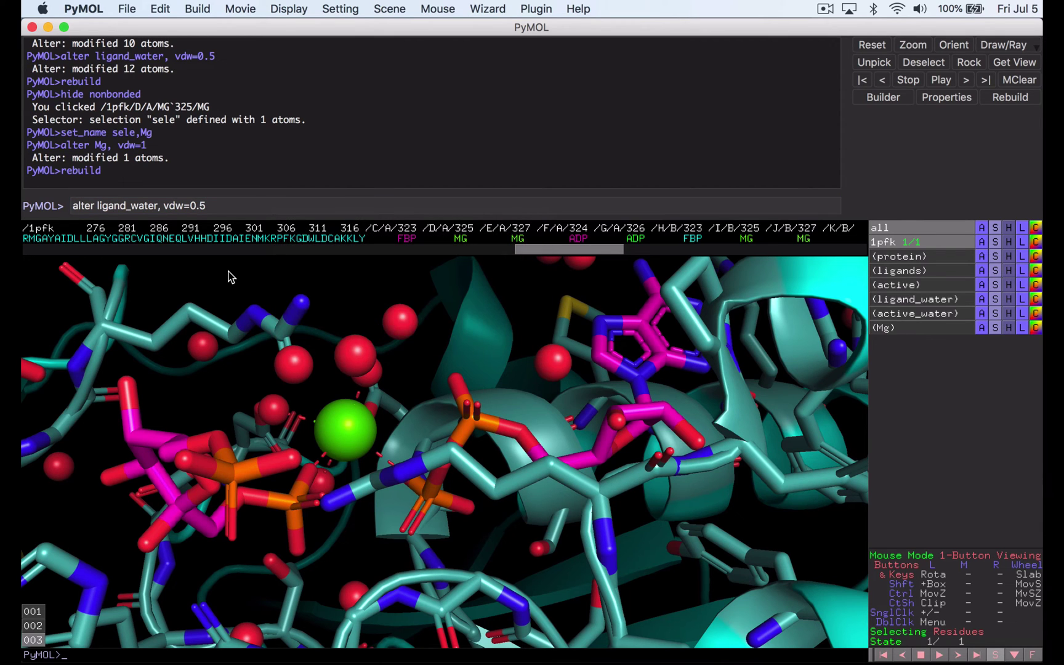
pyautogui.click(229, 202)
pyautogui.press('Escape')
pyautogui.moveTo(431, 468); pyautogui.dragTo(511, 498)
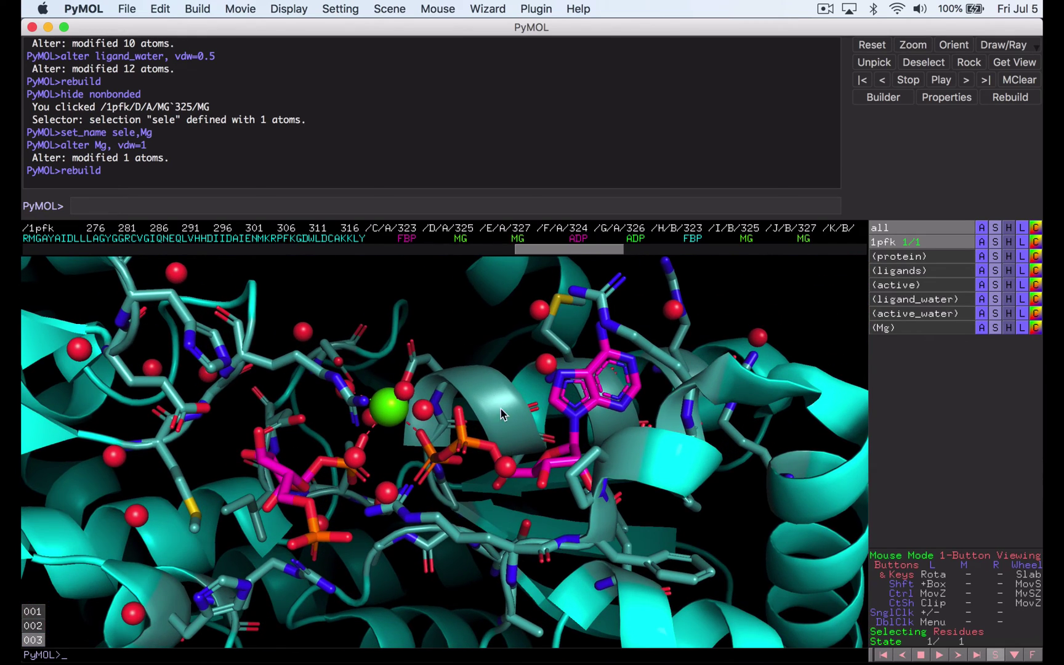
# Run 'scene 004, store' to save the green magnesium sphere view
pyautogui.click(291, 205)
pyautogui.write('scene')
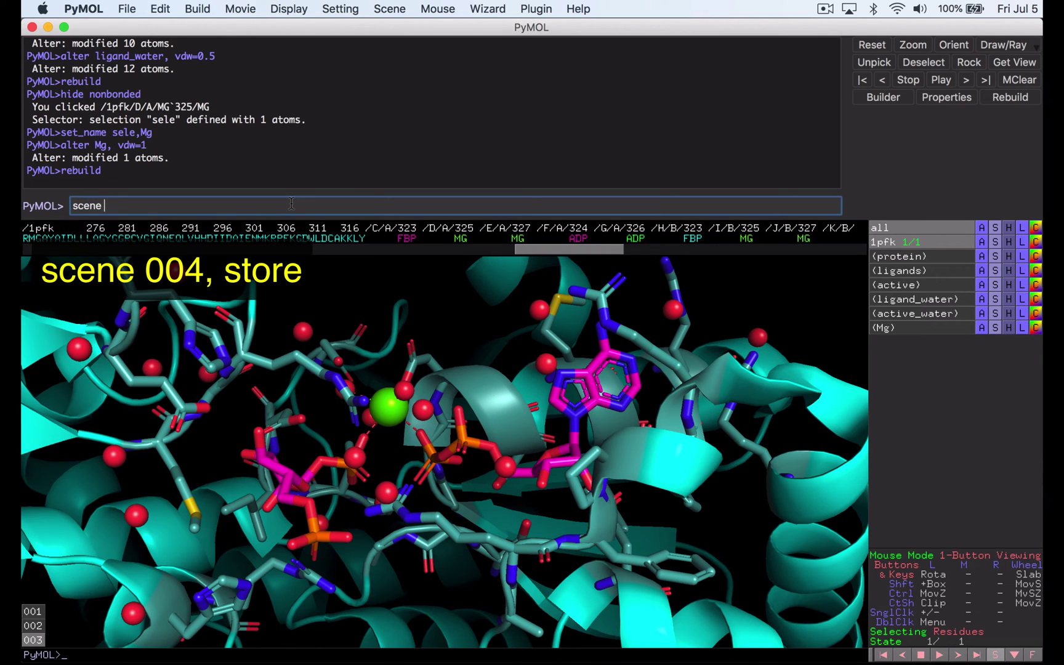
pyautogui.write(' 004, store')
pyautogui.press('Return')
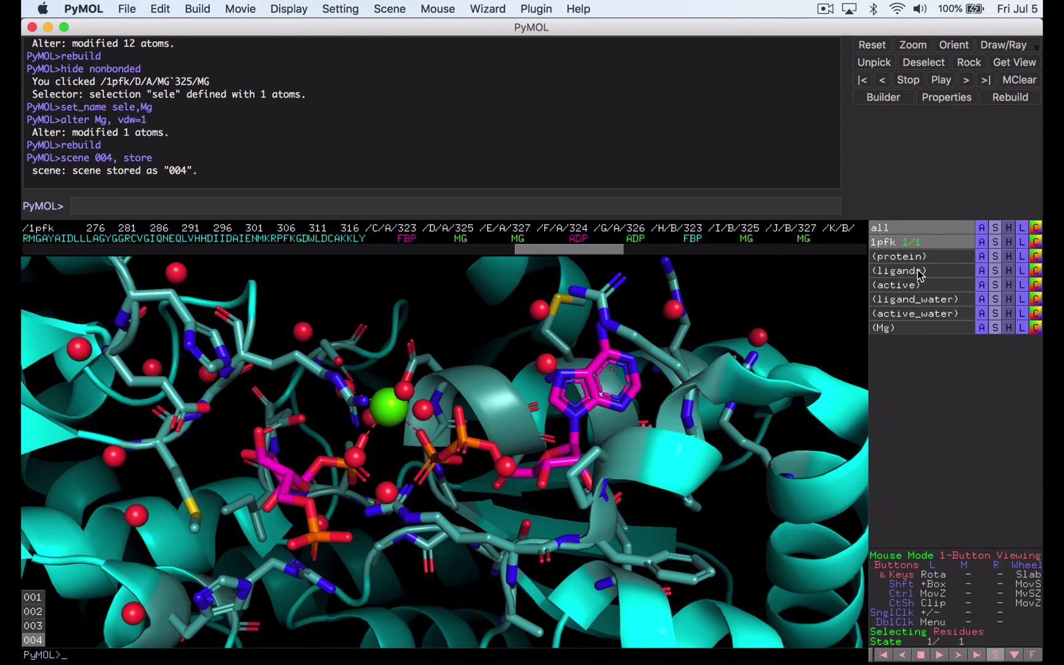
# Find polar contacts from the ligands to any atoms, shown as yellow dashes
pyautogui.click(981, 271)
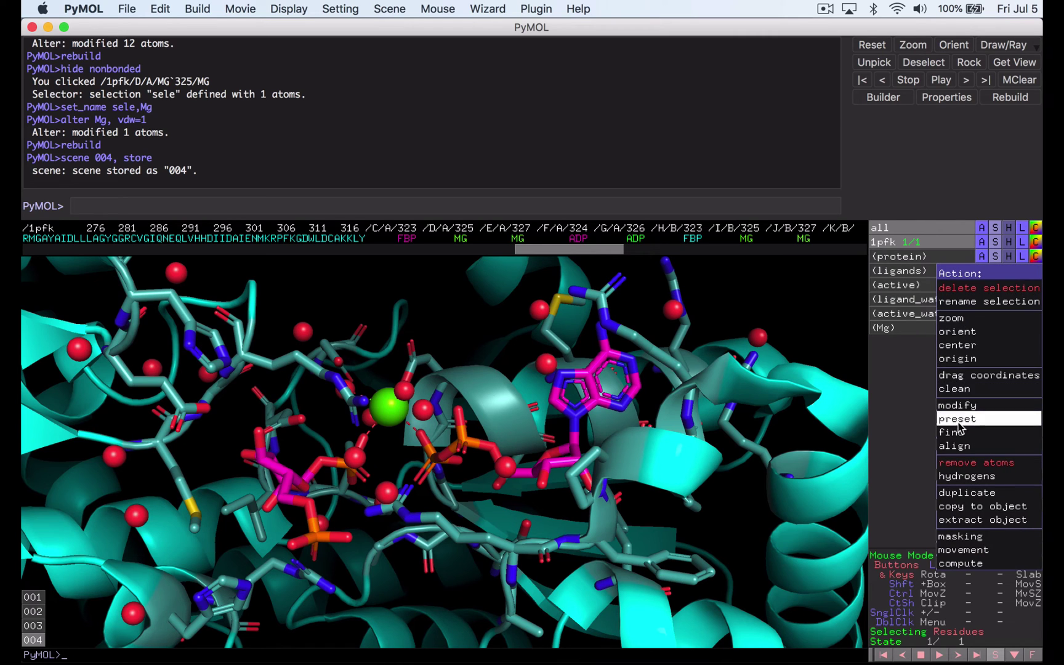
pyautogui.moveTo(961, 434)
pyautogui.moveTo(917, 435)
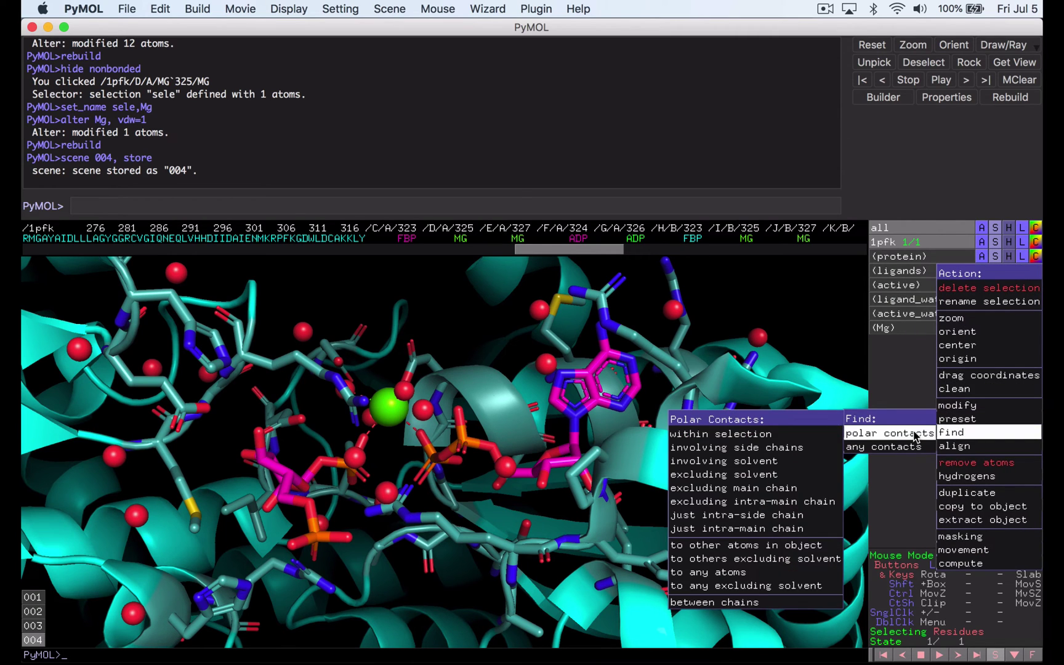
pyautogui.click(748, 571)
pyautogui.moveTo(753, 565); pyautogui.dragTo(421, 498)
pyautogui.moveTo(454, 361); pyautogui.dragTo(490, 327)
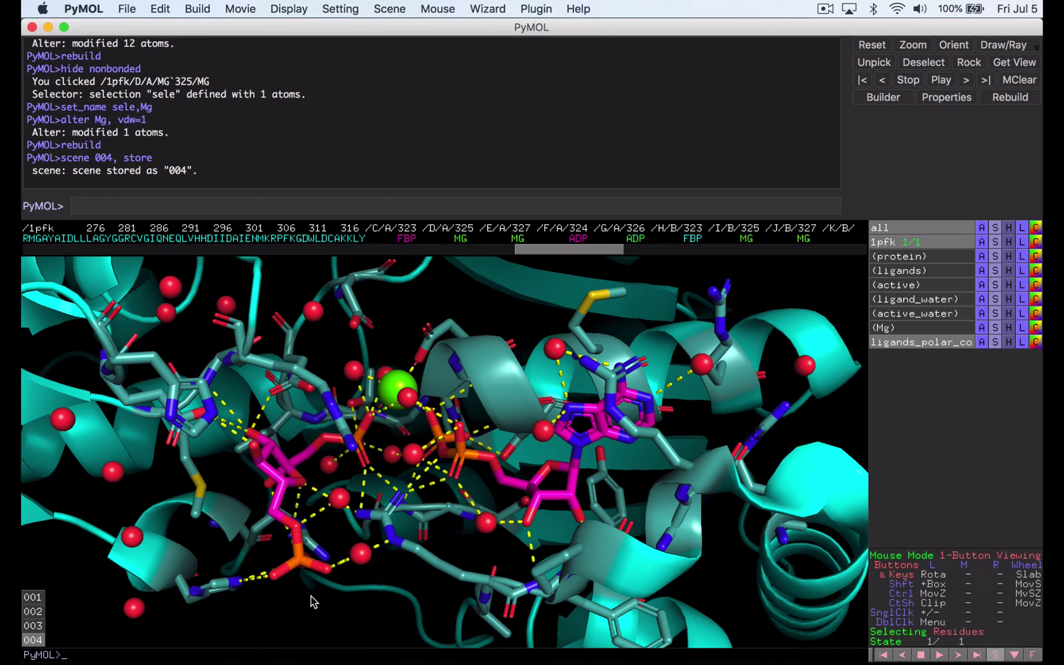
# Rotate the view for a close-up of a ligand phosphate group near the Mg site
pyautogui.moveTo(313, 602); pyautogui.dragTo(444, 473)
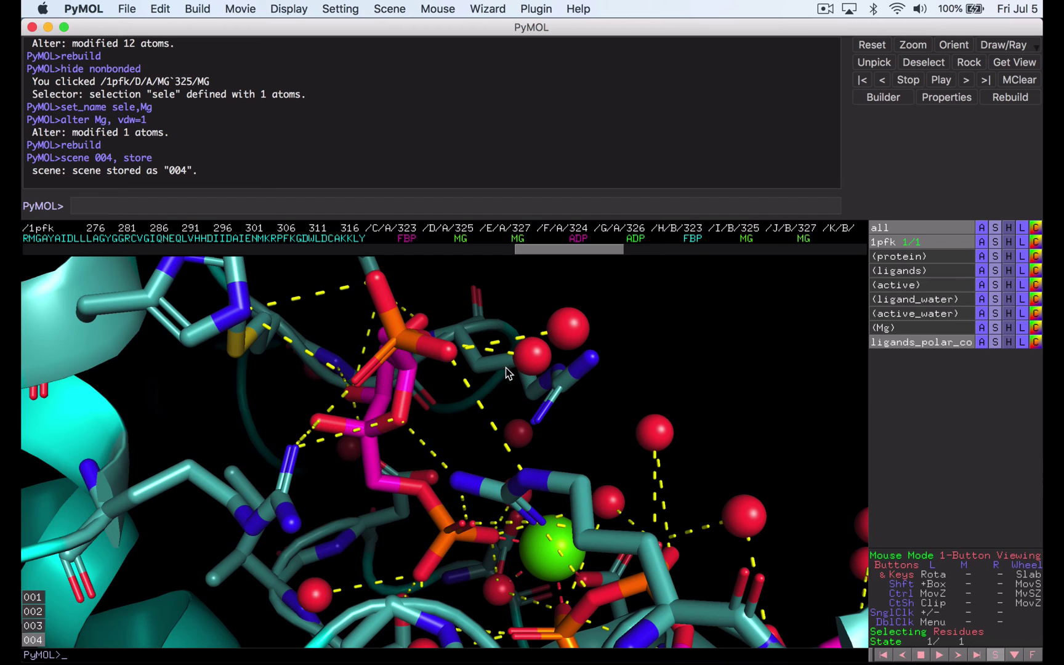
pyautogui.moveTo(459, 467); pyautogui.dragTo(473, 473)
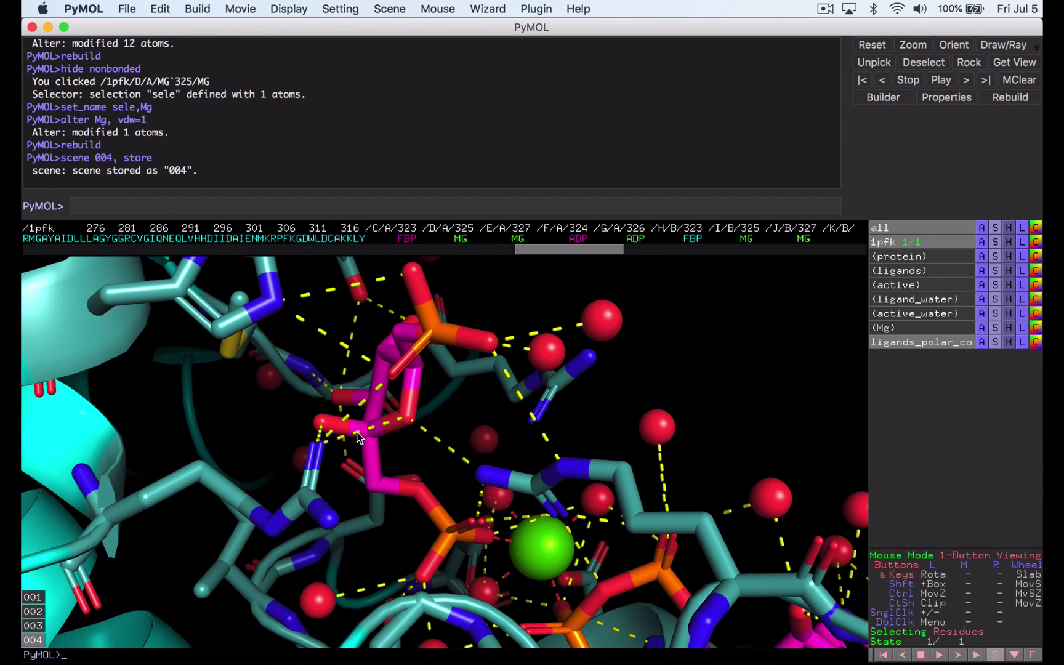
pyautogui.moveTo(341, 391); pyautogui.dragTo(332, 461)
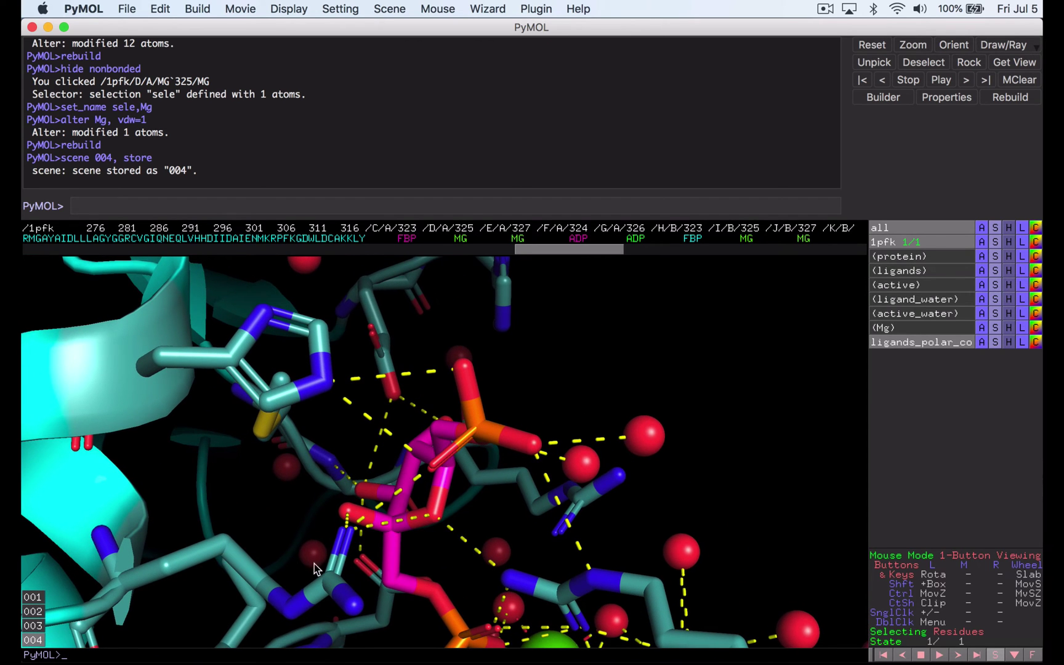
pyautogui.moveTo(305, 338); pyautogui.dragTo(270, 291)
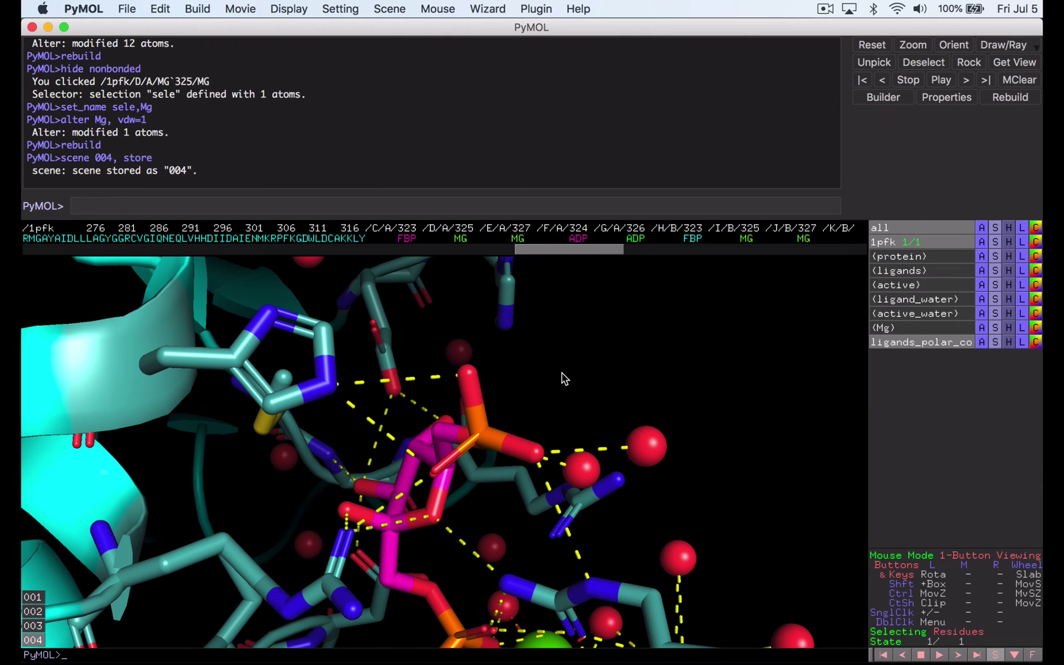
pyautogui.moveTo(443, 526); pyautogui.dragTo(452, 504)
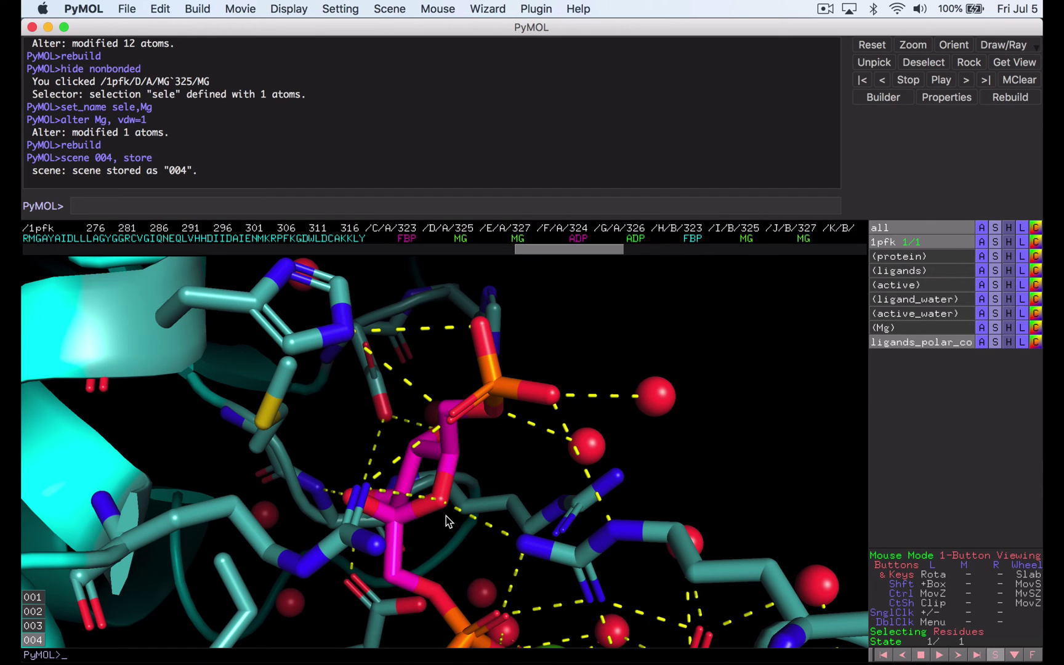
pyautogui.moveTo(447, 522); pyautogui.dragTo(406, 414)
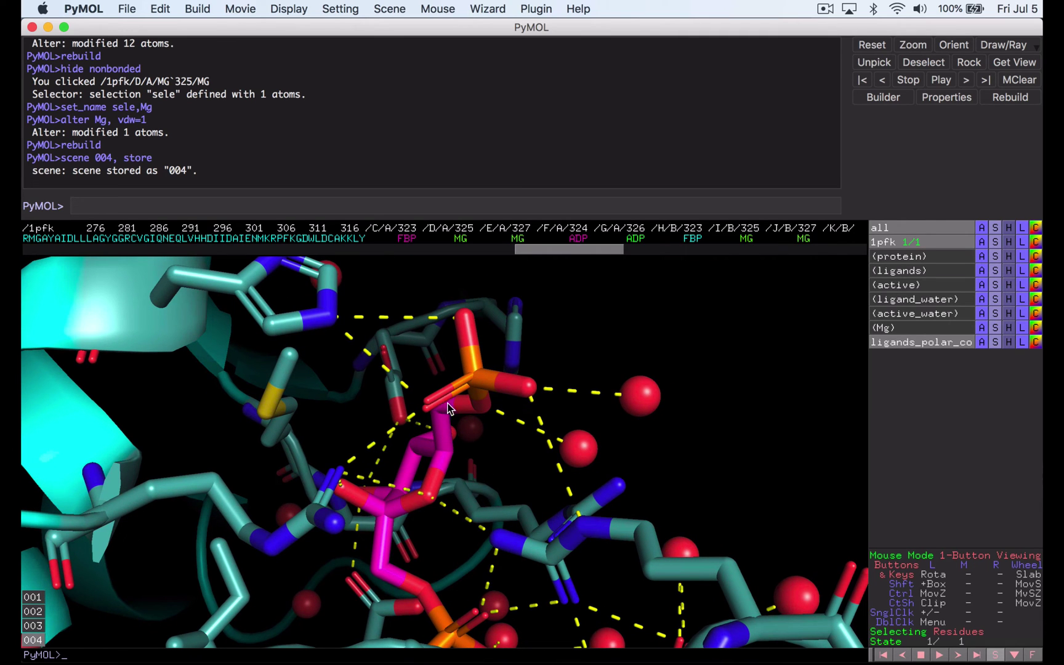
pyautogui.moveTo(406, 498); pyautogui.dragTo(456, 288)
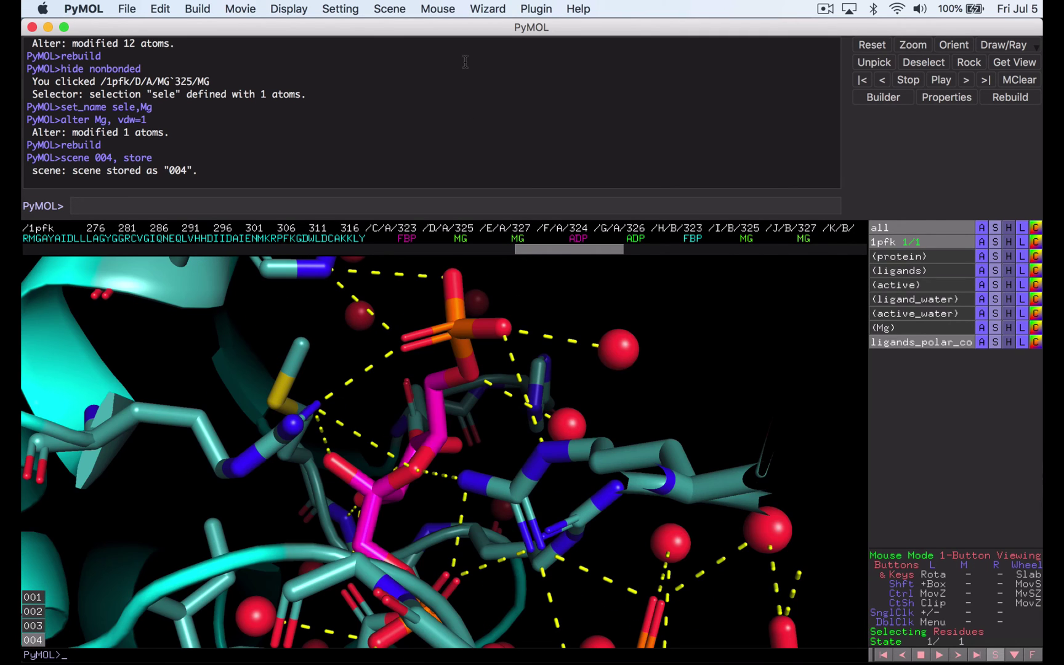
# Start the Measurement wizard in Distances mode, merging new measurements with the previous object
pyautogui.click(485, 10)
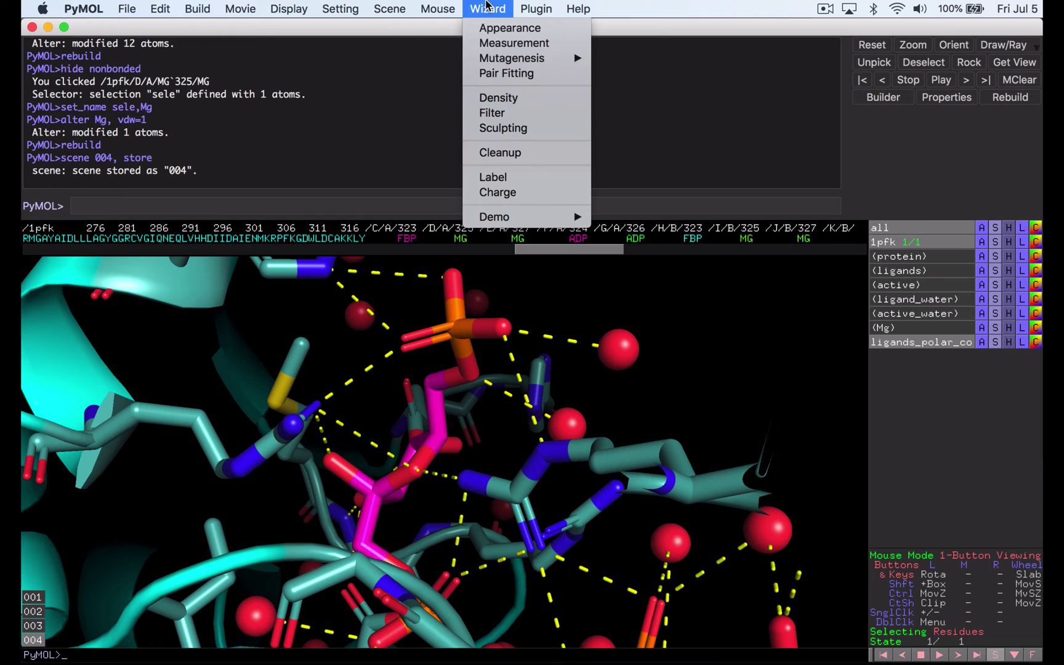
pyautogui.click(494, 43)
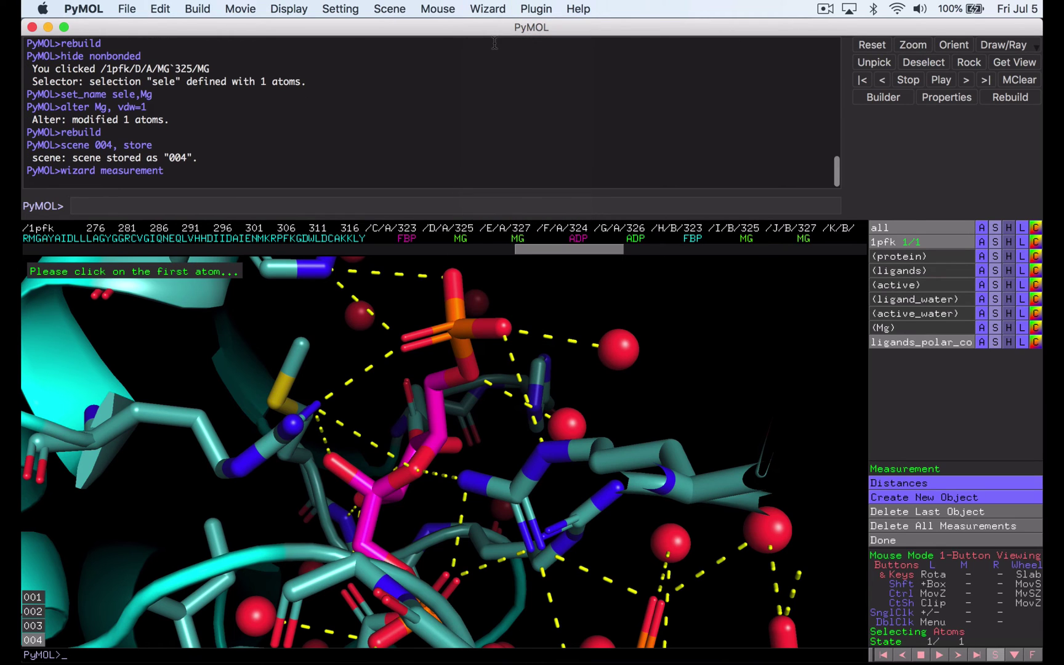
pyautogui.click(916, 484)
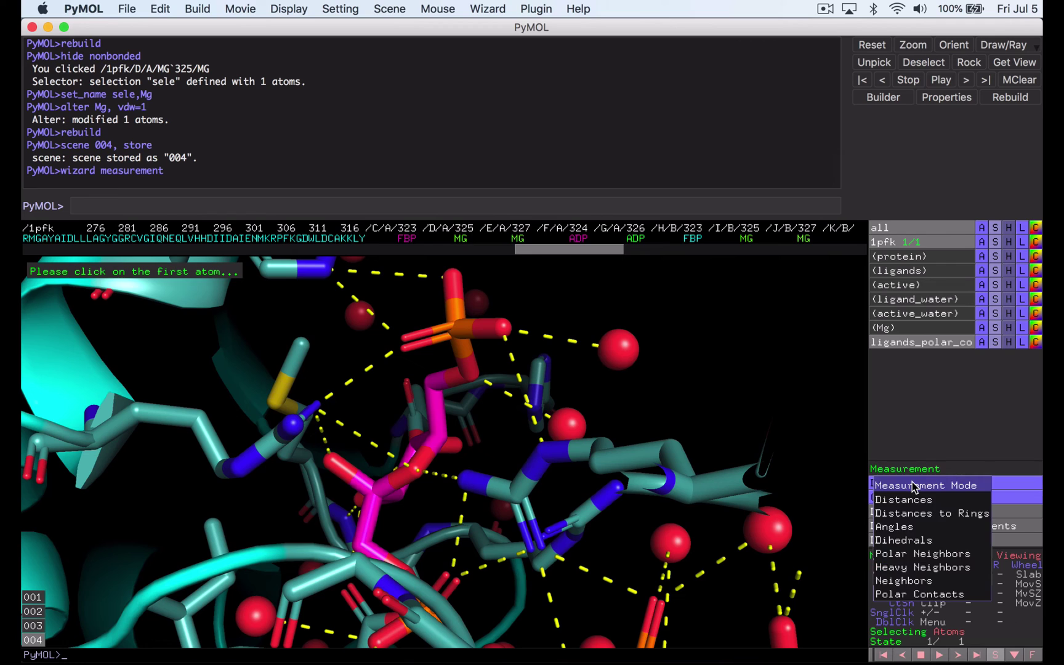
pyautogui.click(931, 453)
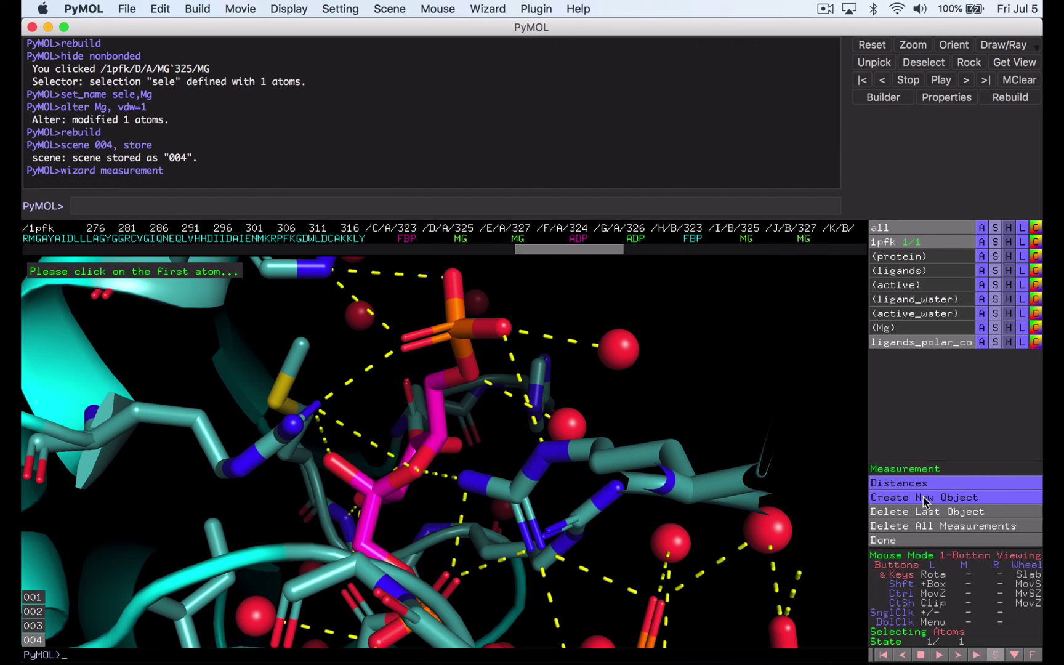
pyautogui.click(923, 500)
pyautogui.click(904, 498)
pyautogui.click(909, 513)
pyautogui.moveTo(277, 504)
pyautogui.mouseDown()
pyautogui.moveTo(250, 506)
pyautogui.moveTo(273, 498)
pyautogui.moveTo(308, 513)
pyautogui.moveTo(263, 505)
pyautogui.mouseUp()
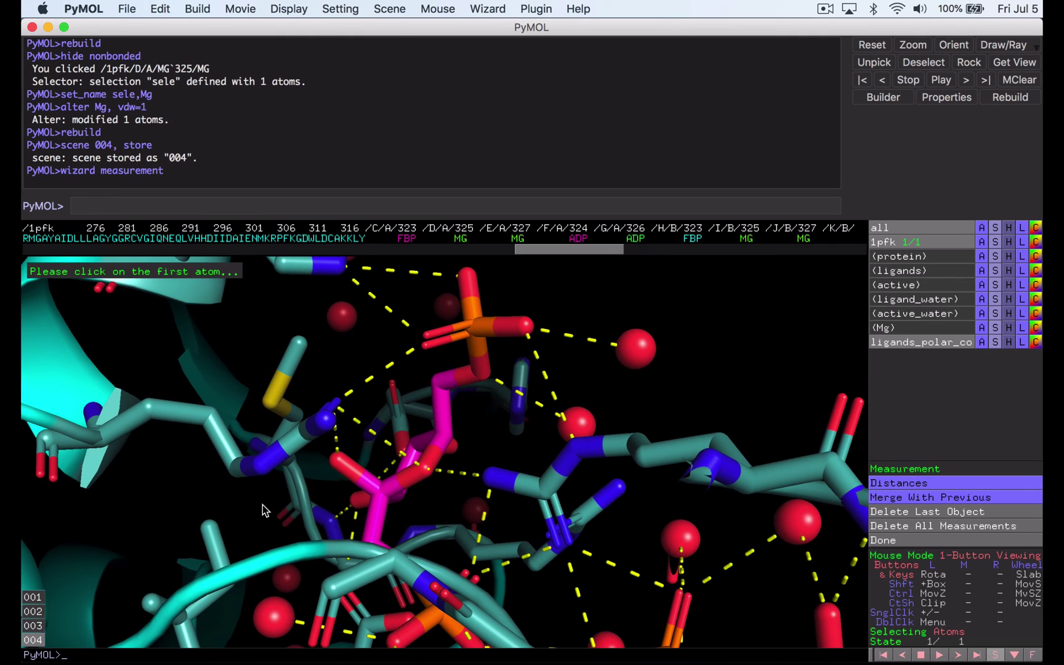
pyautogui.moveTo(481, 456); pyautogui.dragTo(475, 440)
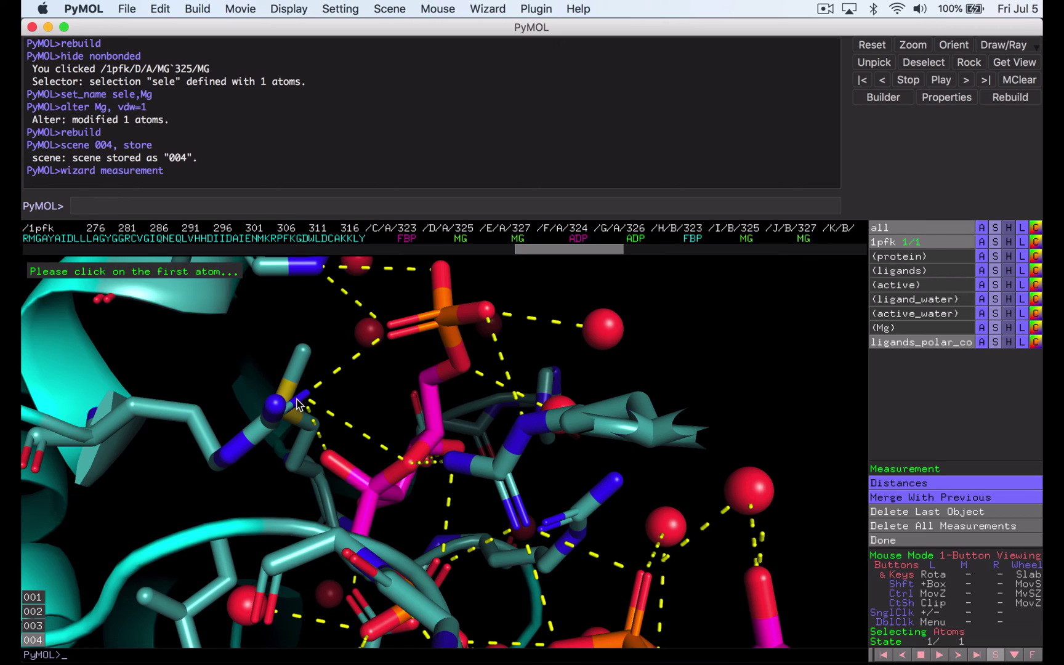
# Measure Arg252 NH1–FBP O6P, Arg72 NE–O4P (3.5) and His249 NE2–O5P (3.3) distances
pyautogui.click(303, 397)
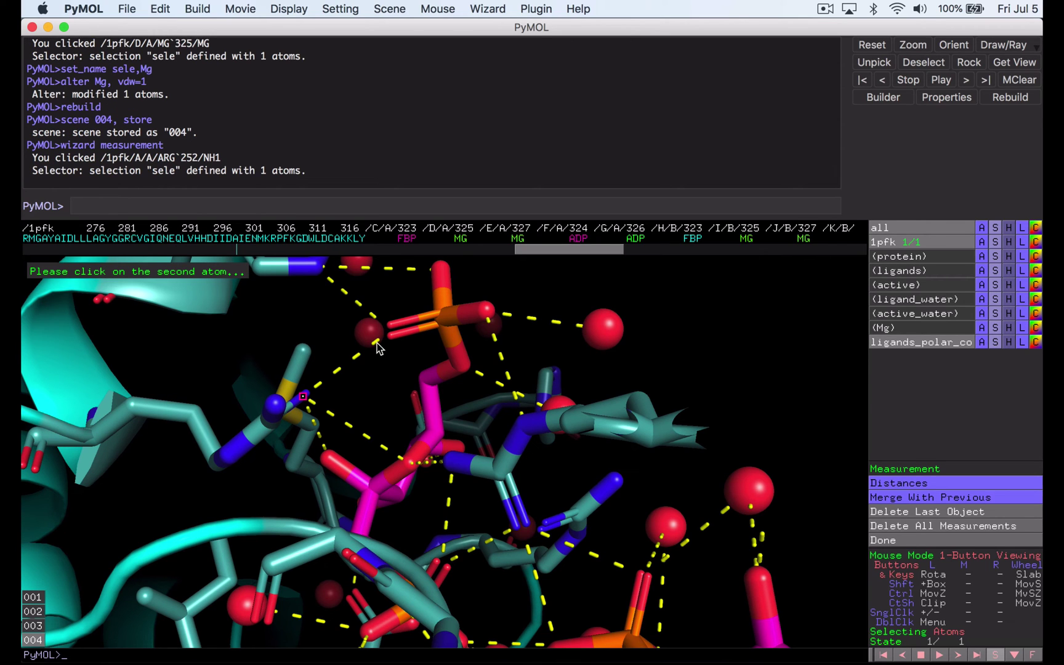
pyautogui.click(394, 338)
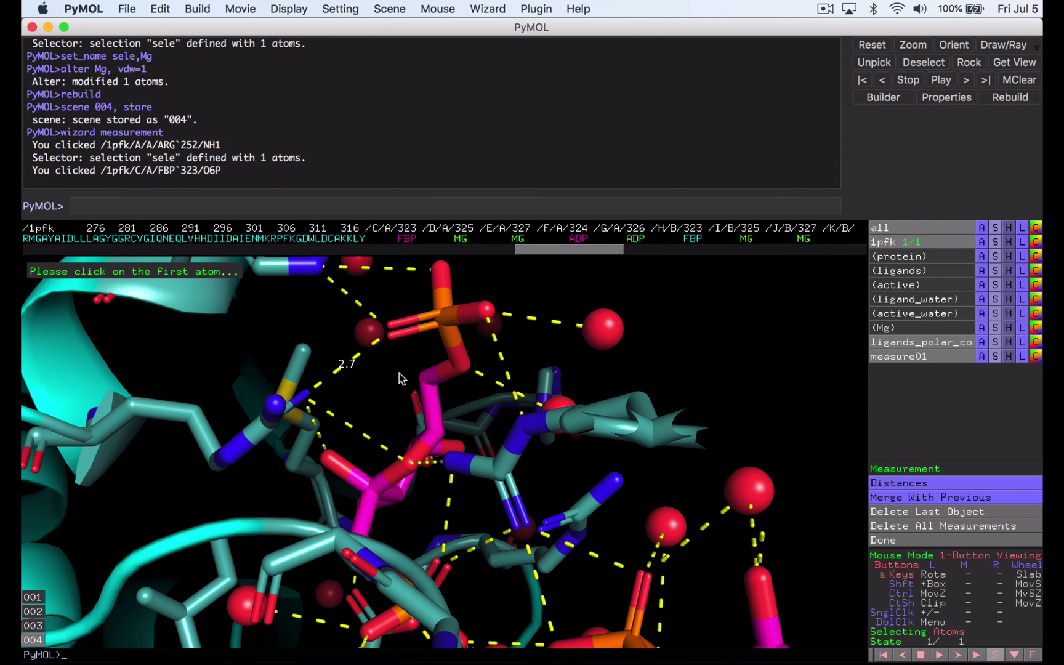
pyautogui.moveTo(399, 373); pyautogui.dragTo(425, 383)
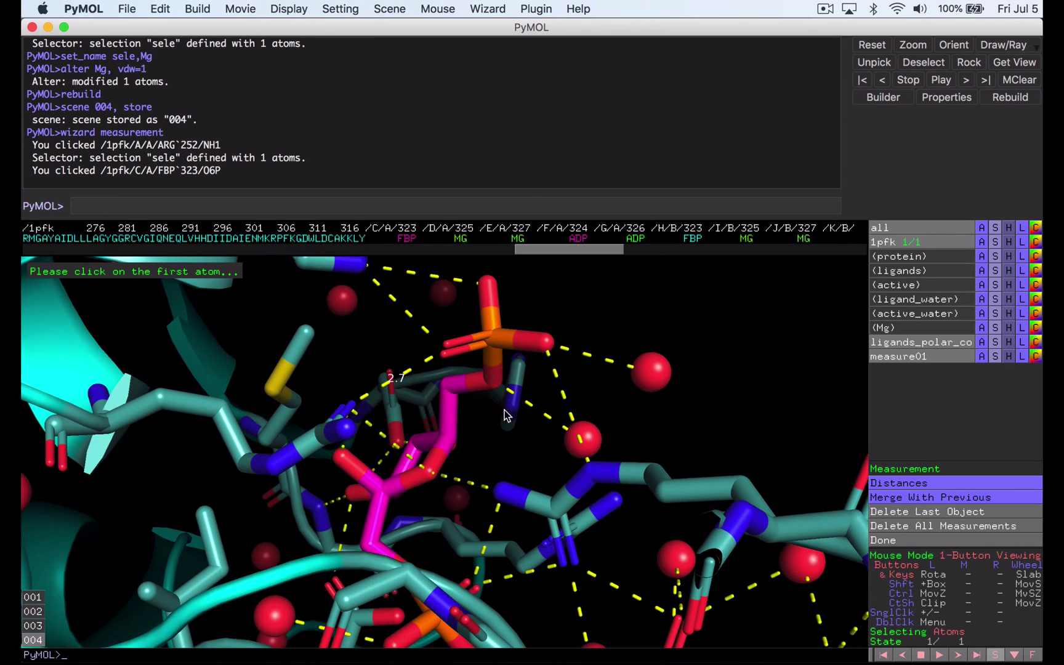
pyautogui.click(591, 471)
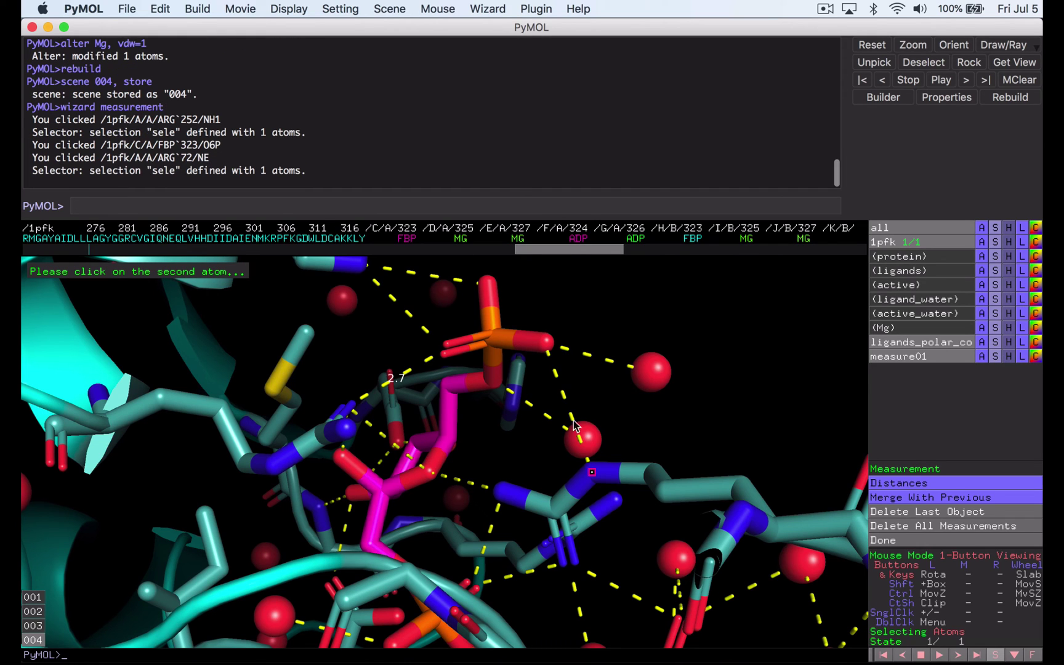
pyautogui.click(544, 346)
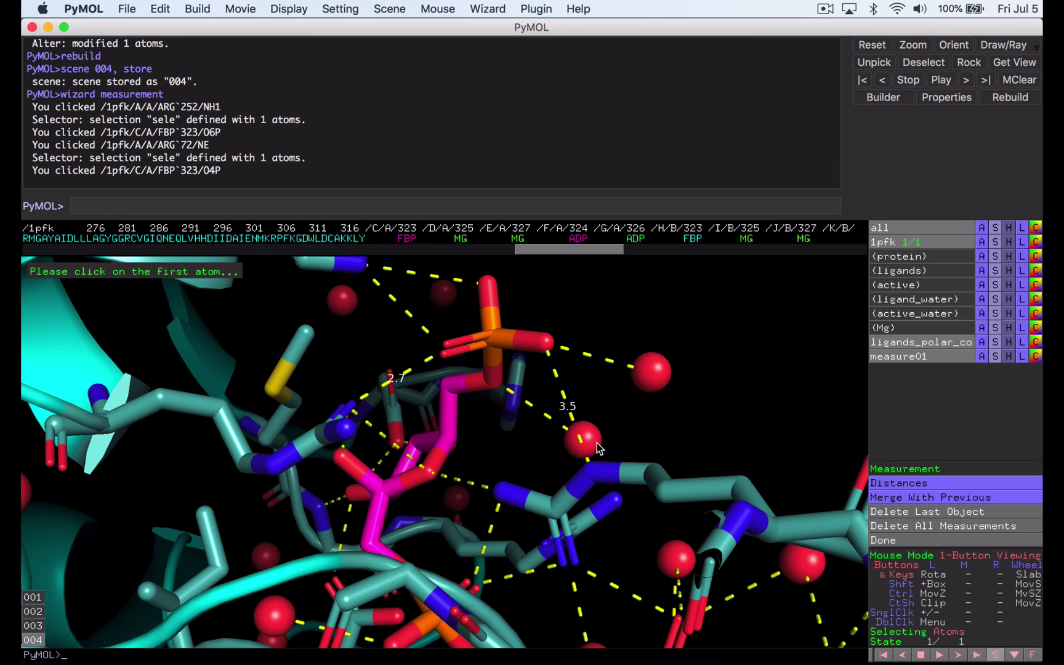
pyautogui.moveTo(597, 443); pyautogui.dragTo(499, 524)
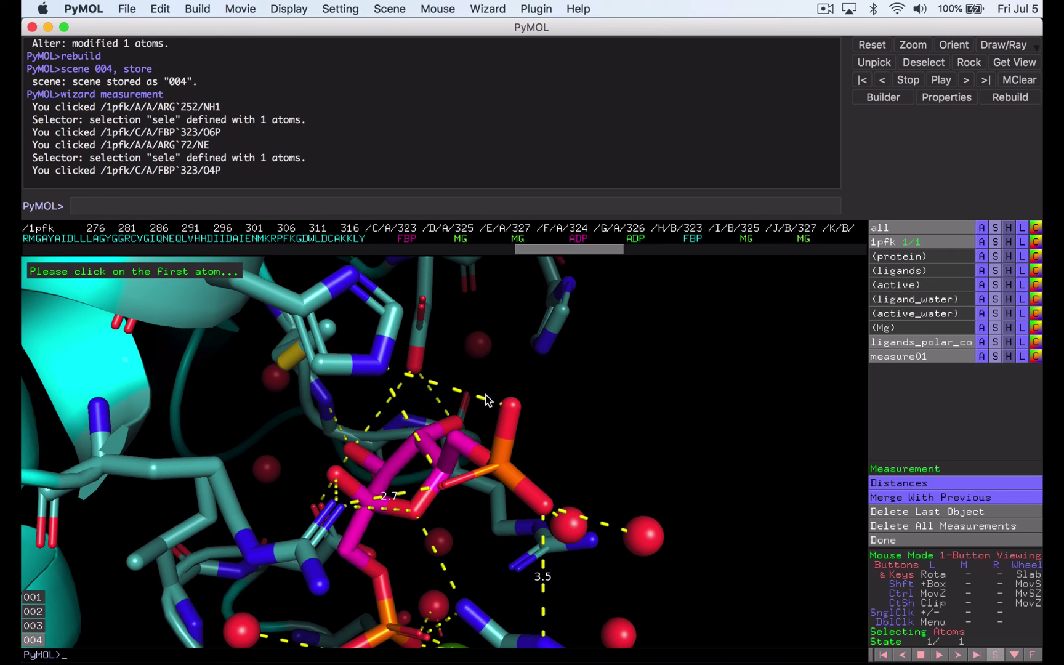
pyautogui.moveTo(439, 402); pyautogui.dragTo(421, 374)
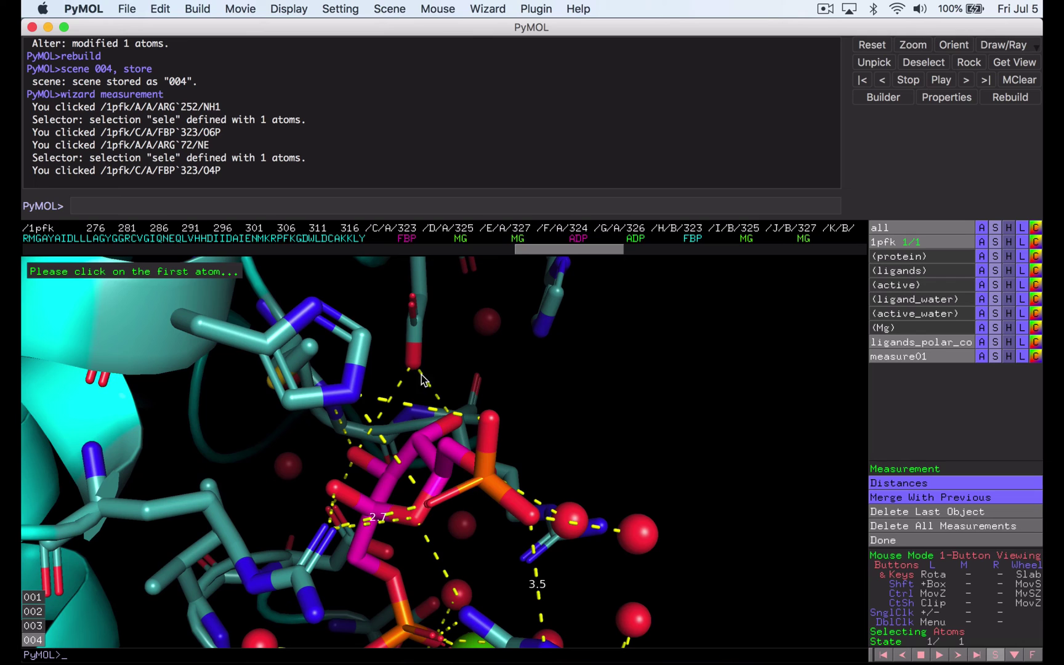
pyautogui.click(349, 392)
pyautogui.click(490, 422)
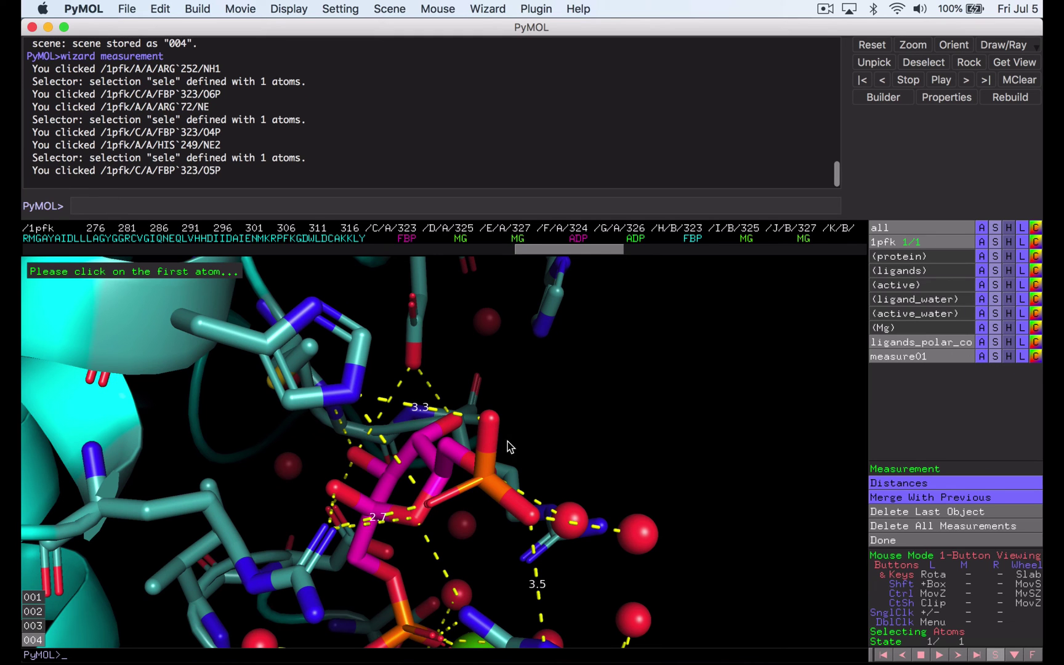
pyautogui.moveTo(543, 429); pyautogui.dragTo(555, 399)
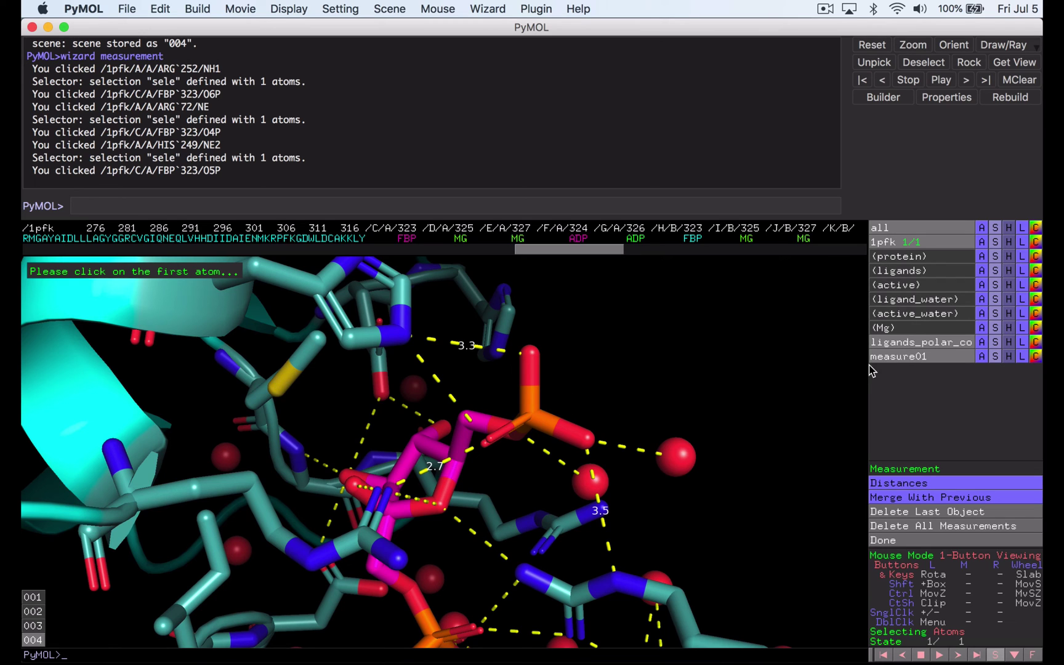
# Rename the measure01 distance object to phosphateinterxn
pyautogui.click(979, 357)
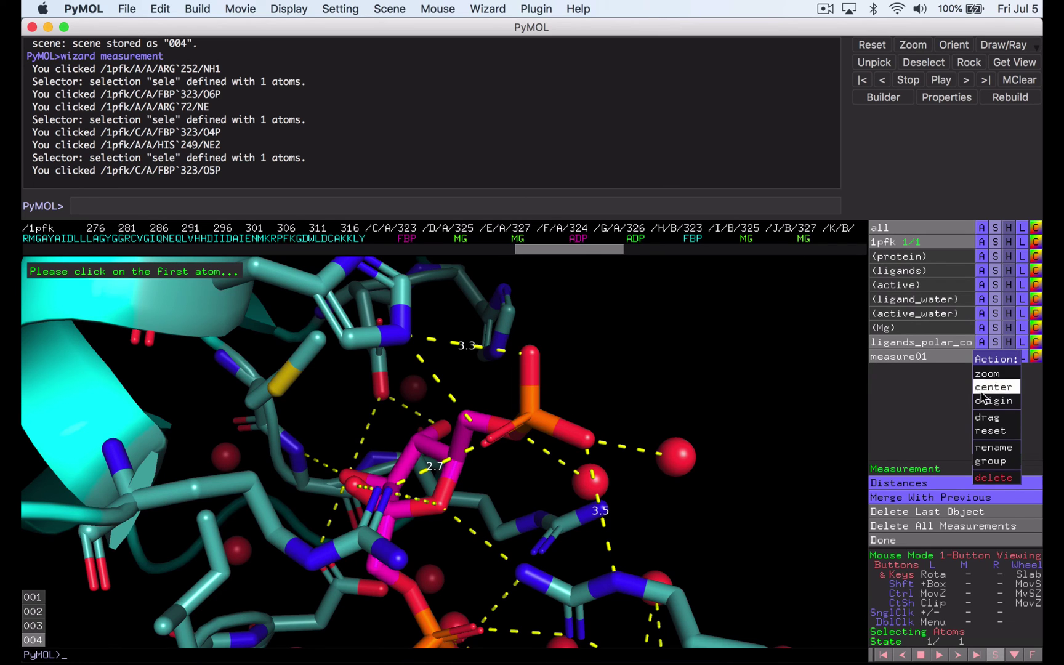
pyautogui.click(993, 447)
pyautogui.write('phosphateinterxn')
pyautogui.press('Return')
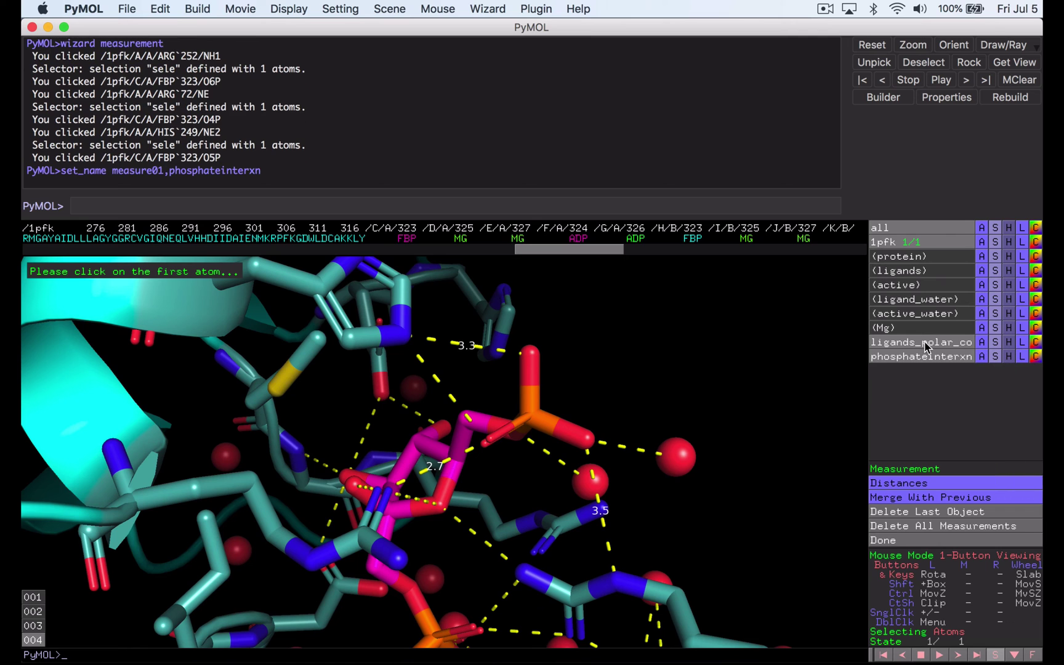
# Hide the ligand polar-contact dashes and bring the phosphate distance labels into view
pyautogui.click(925, 342)
pyautogui.moveTo(608, 391); pyautogui.dragTo(567, 319)
pyautogui.moveTo(452, 444); pyautogui.dragTo(458, 473)
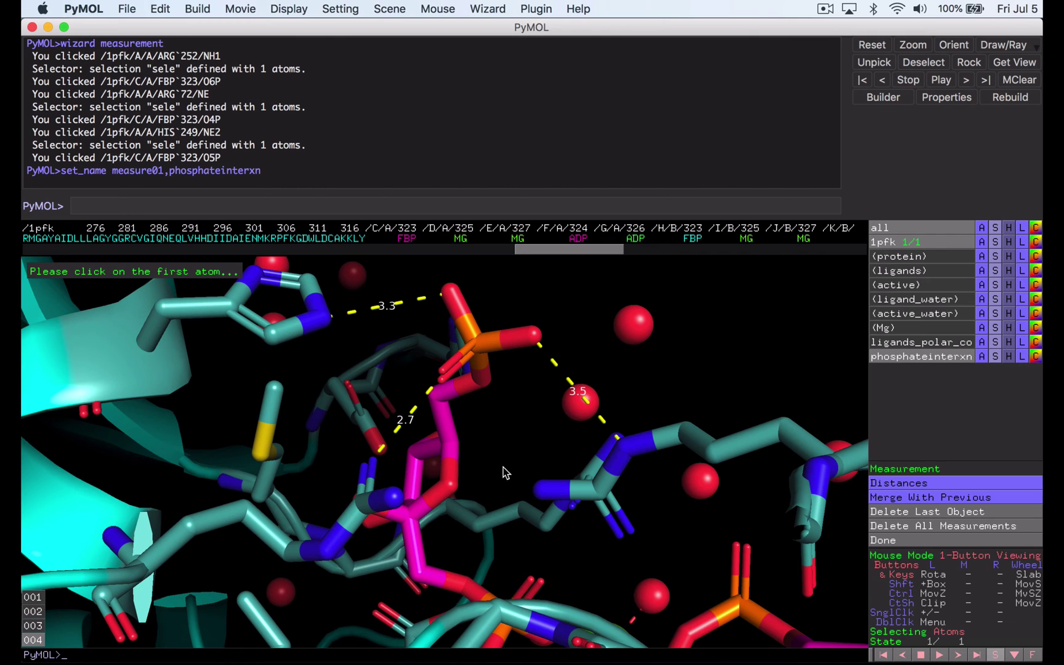
pyautogui.moveTo(503, 428); pyautogui.dragTo(503, 500, button='middle')
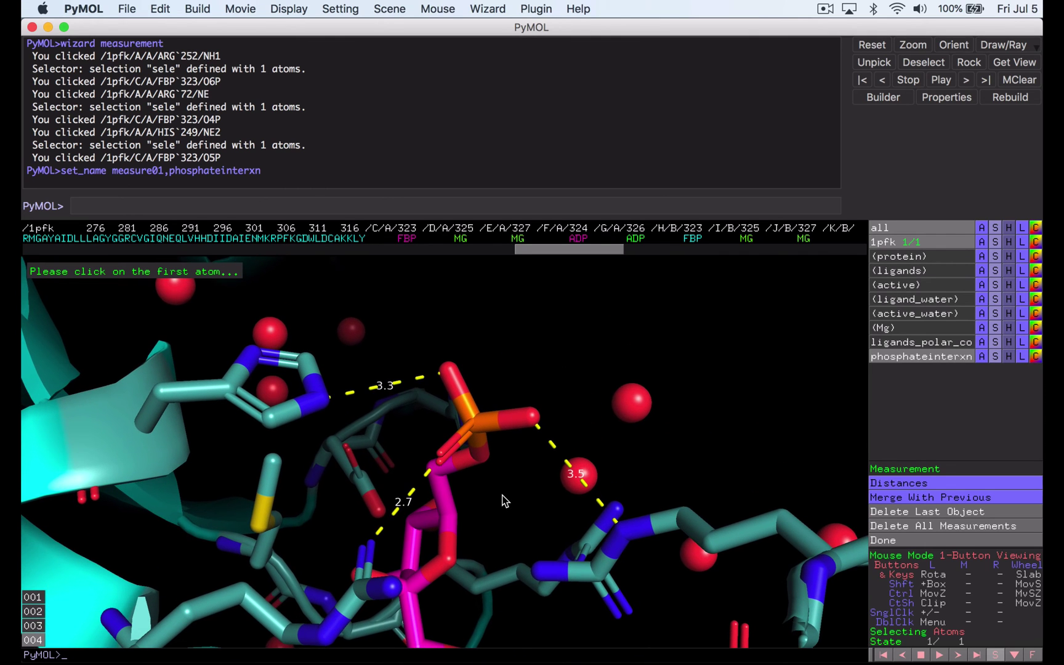
pyautogui.moveTo(503, 500); pyautogui.dragTo(511, 485)
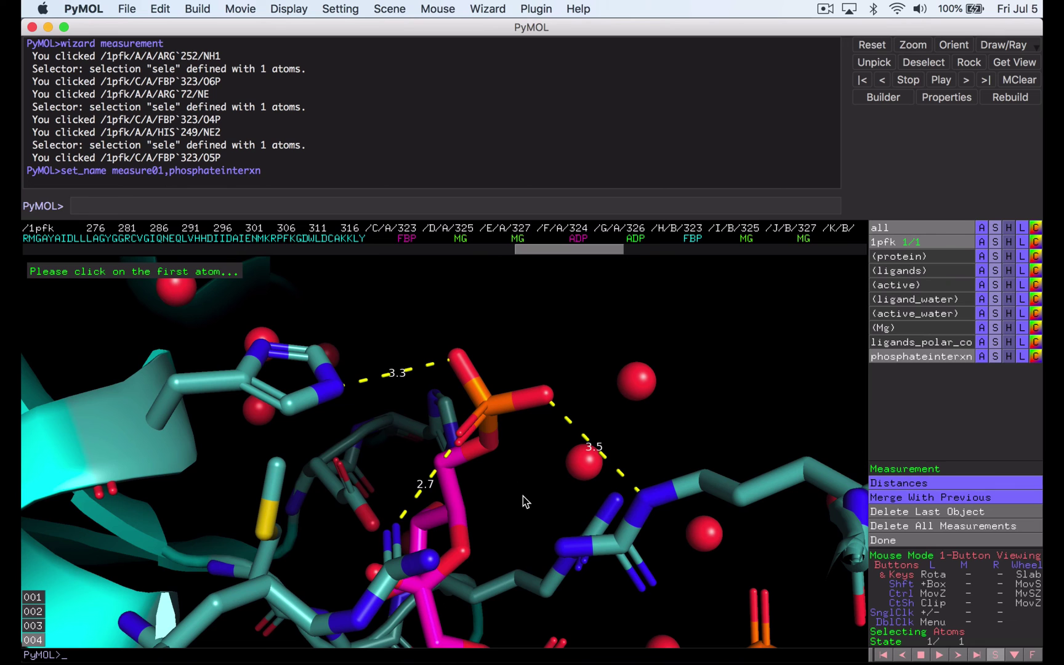
pyautogui.moveTo(523, 496)
pyautogui.mouseDown()
pyautogui.moveTo(525, 475)
pyautogui.moveTo(533, 484)
pyautogui.mouseUp()
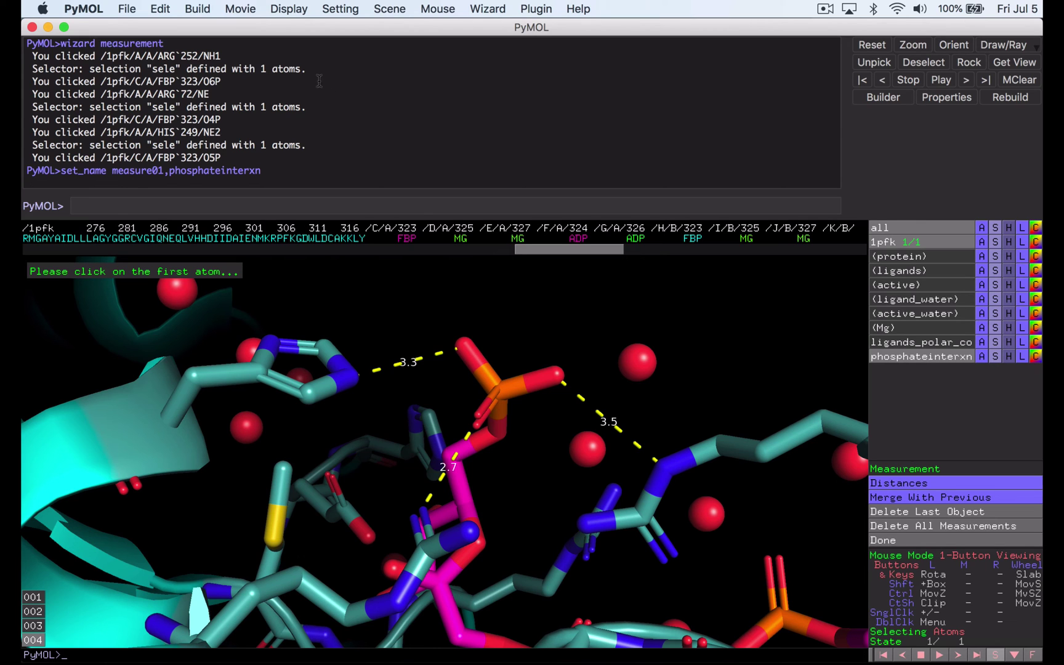
# Switch the viewer background to white and adjust the view of the phosphate distances
pyautogui.click(327, 8)
pyautogui.moveTo(292, 6)
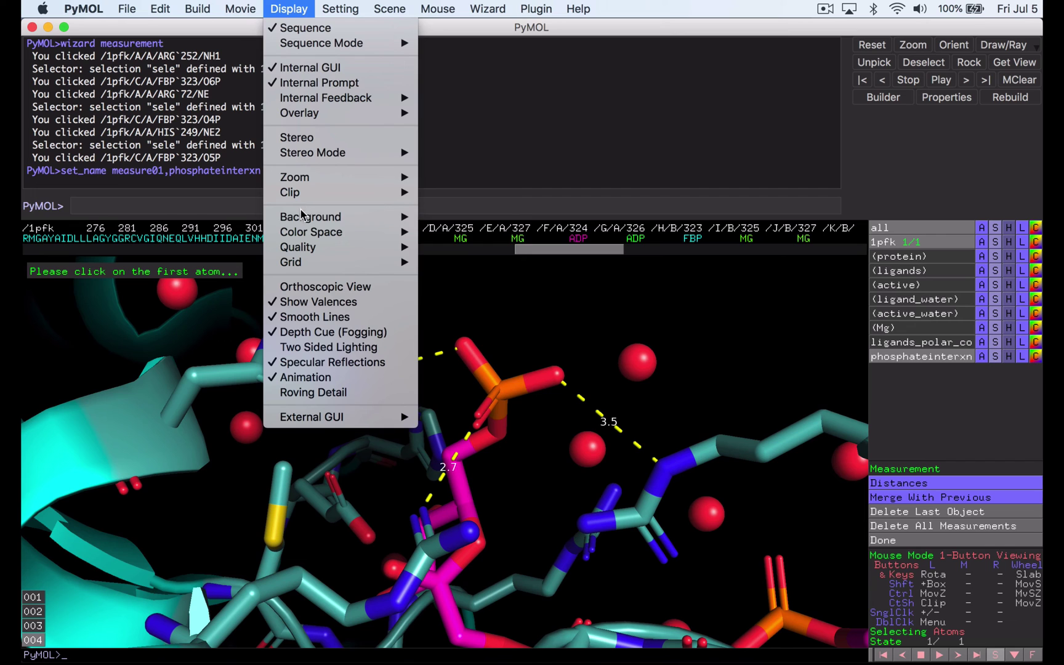
pyautogui.moveTo(305, 216)
pyautogui.click(457, 259)
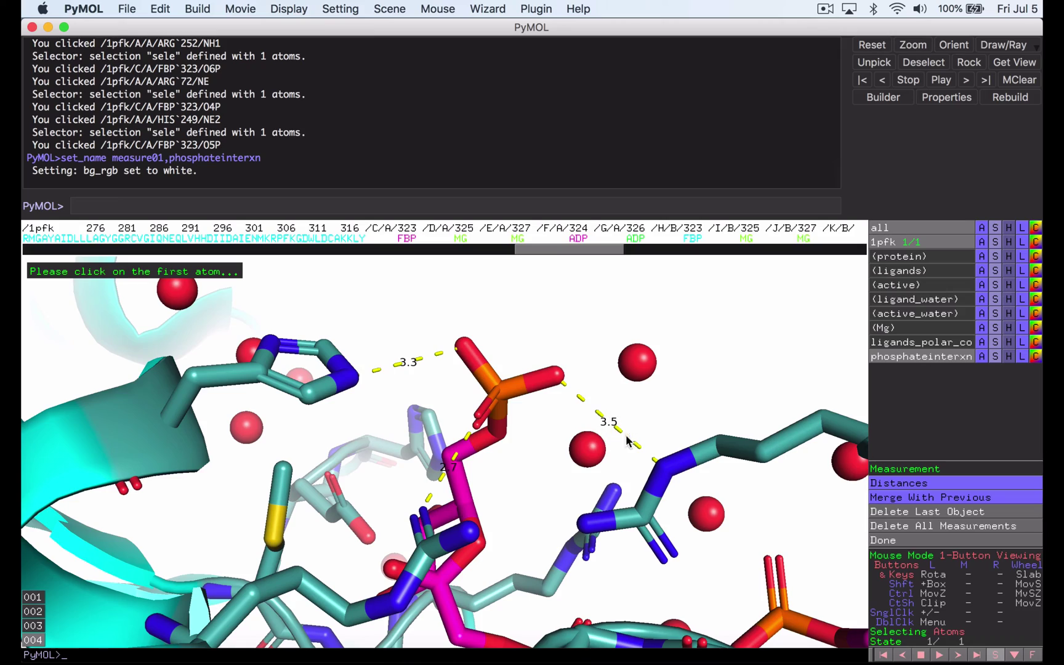
pyautogui.moveTo(500, 474); pyautogui.dragTo(534, 480)
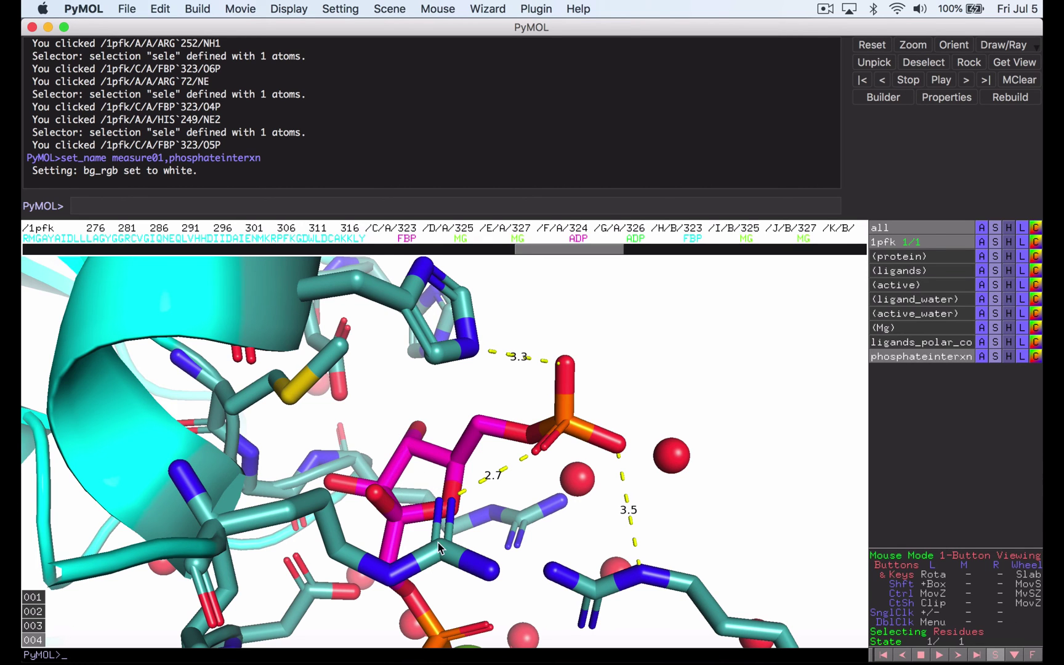
pyautogui.moveTo(408, 531)
pyautogui.mouseDown()
pyautogui.moveTo(411, 543)
pyautogui.moveTo(410, 533)
pyautogui.mouseUp()
pyautogui.moveTo(411, 536); pyautogui.dragTo(412, 530)
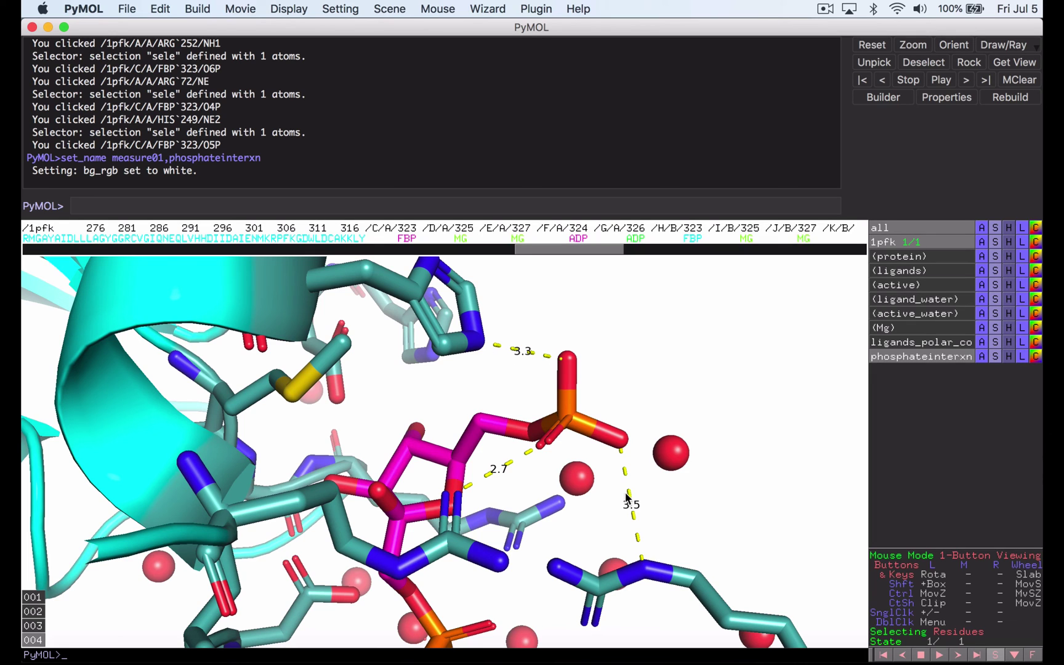
# Colour the phosphateinterxn distance dashes gray
pyautogui.click(1035, 358)
pyautogui.moveTo(1016, 498)
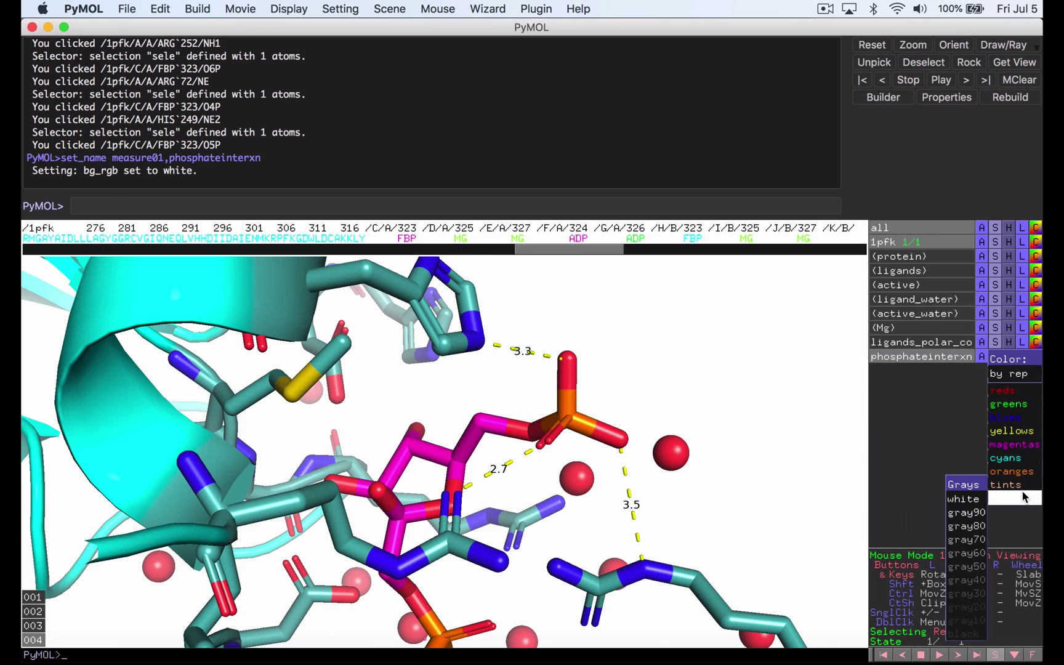
pyautogui.click(967, 566)
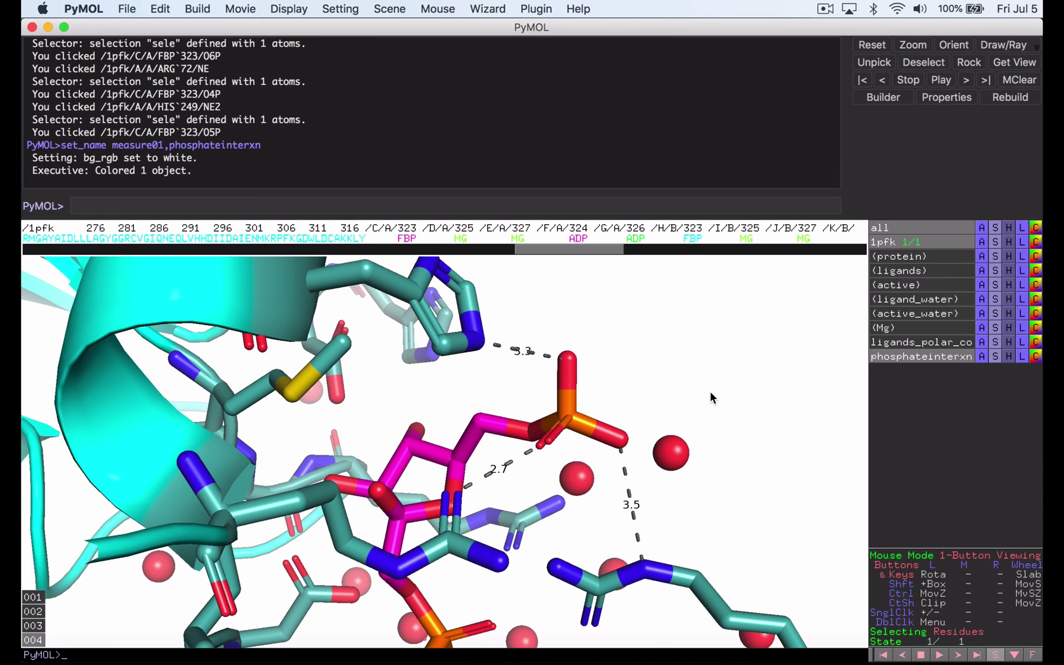
# Store the white-background view as scene 005 with 'scene 005, store'
pyautogui.click(484, 206)
pyautogui.write('scene ')
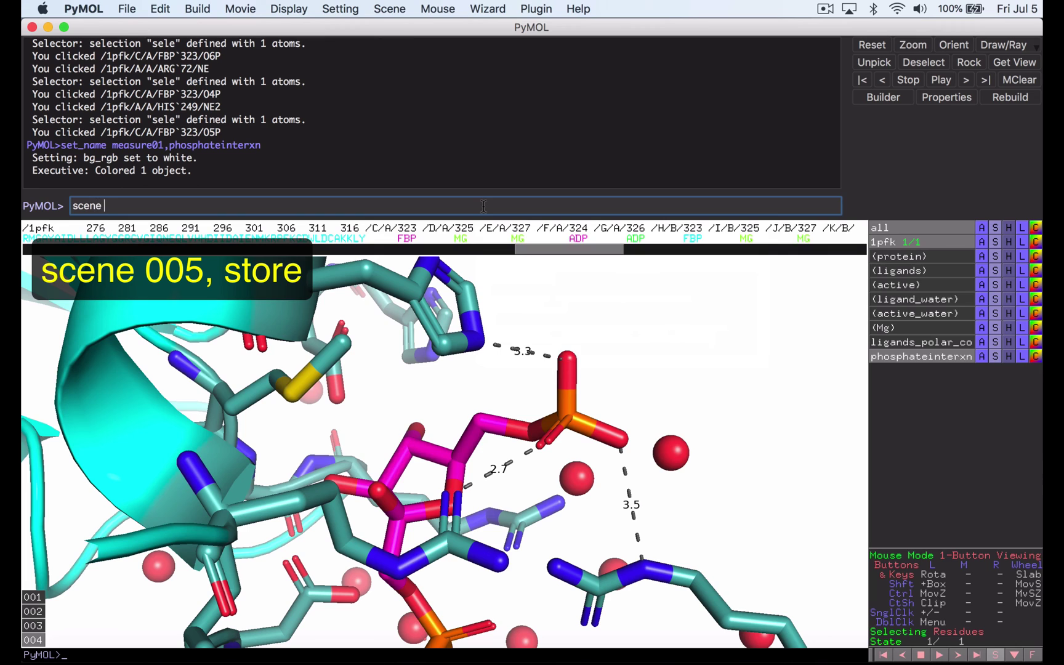
pyautogui.write('005, store')
pyautogui.press('Return')
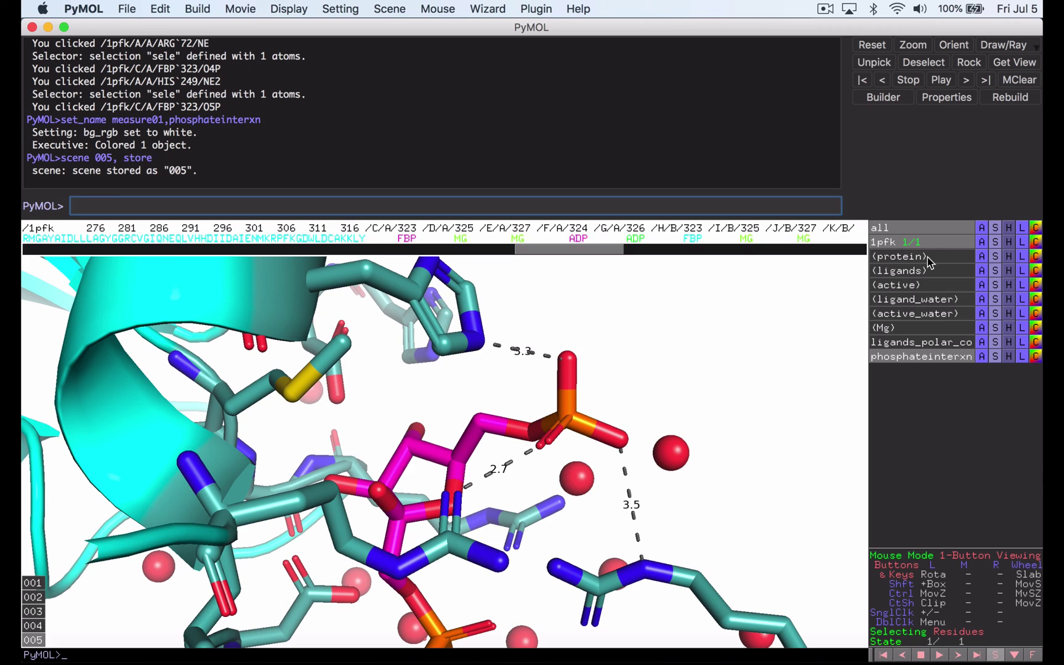
# Colour all 5295 atoms of 1pfk orange from the Oranges palette
pyautogui.click(1037, 243)
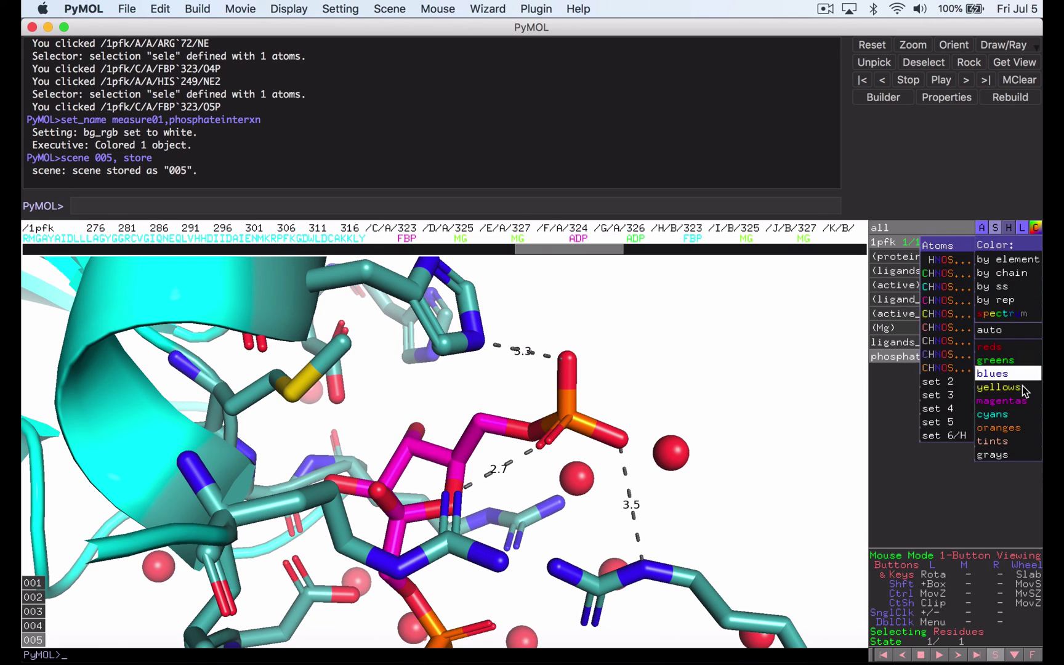
pyautogui.moveTo(1018, 426)
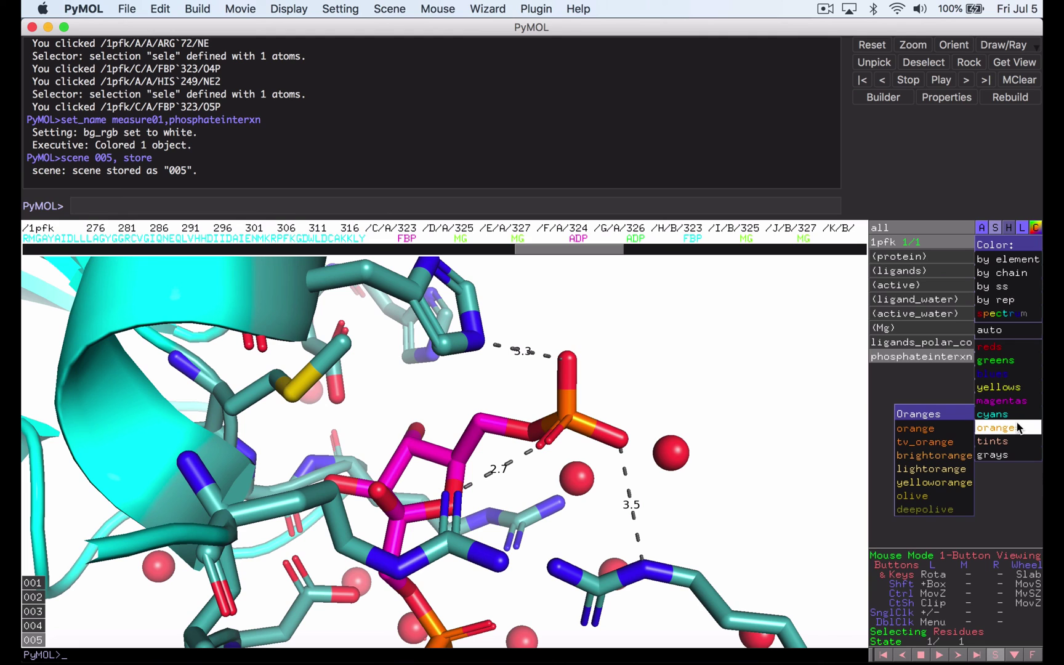
pyautogui.click(951, 429)
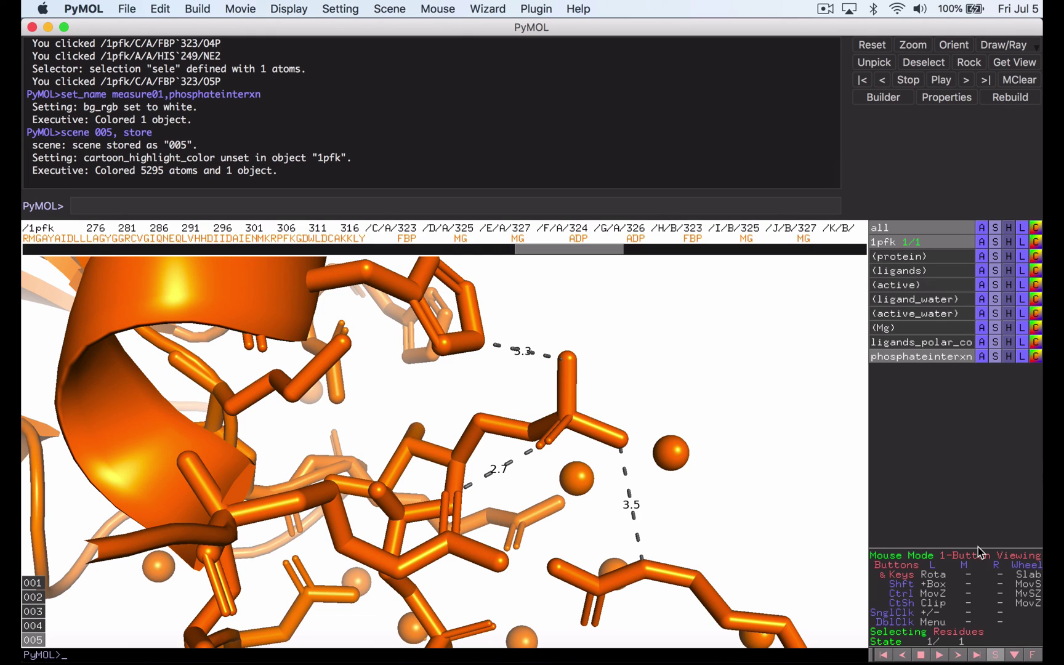
# Recall scene 005 to restore its colours, then play back scenes 004, 003 and 002
pyautogui.click(36, 641)
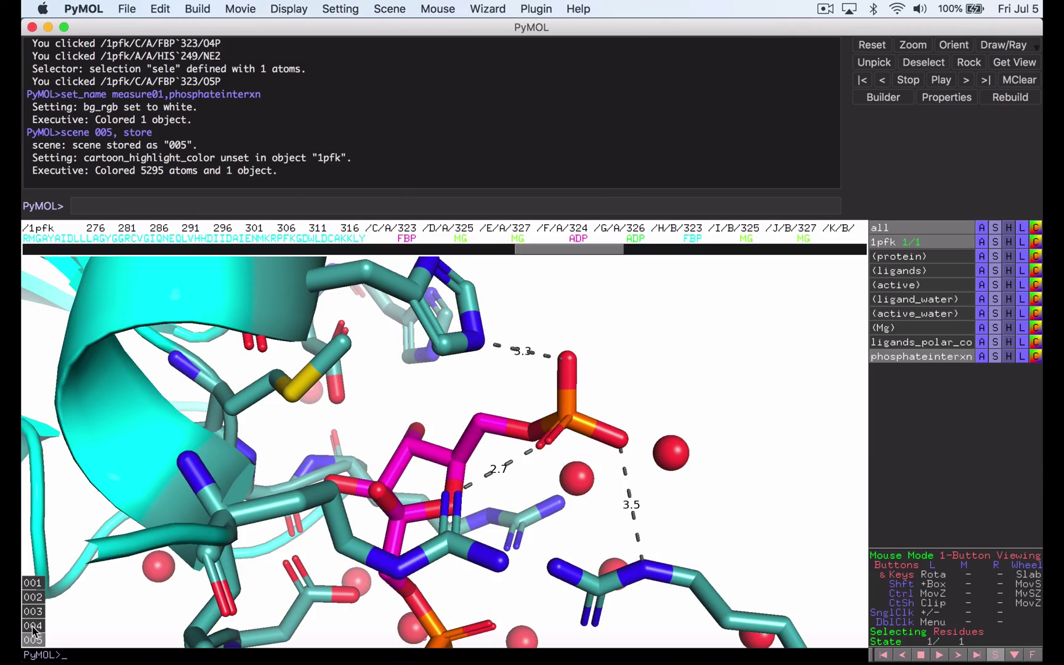
pyautogui.click(34, 626)
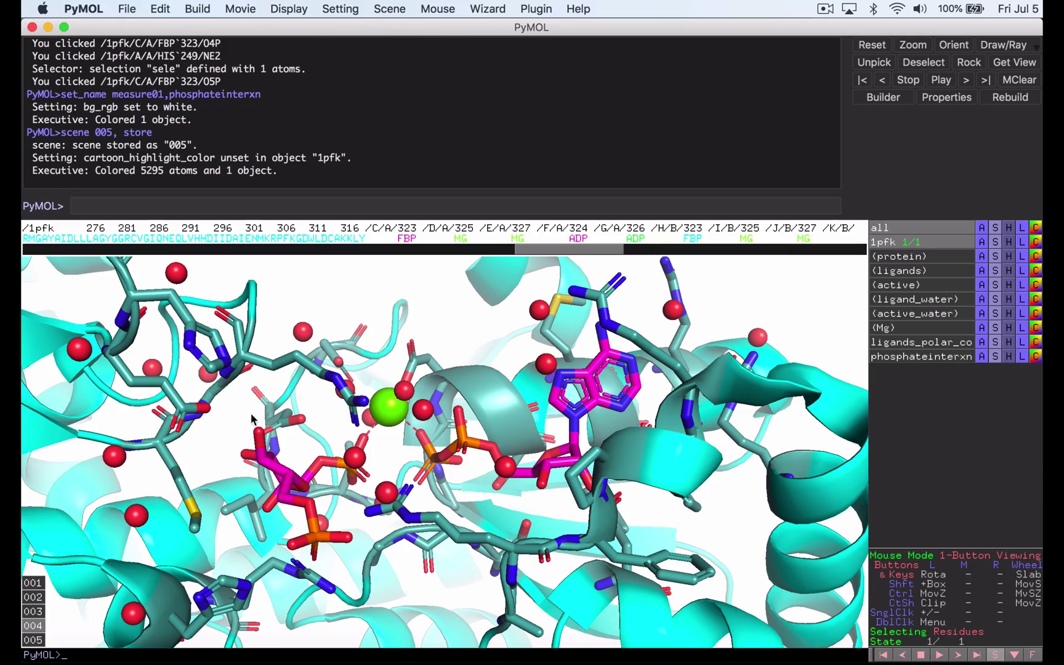
pyautogui.click(34, 612)
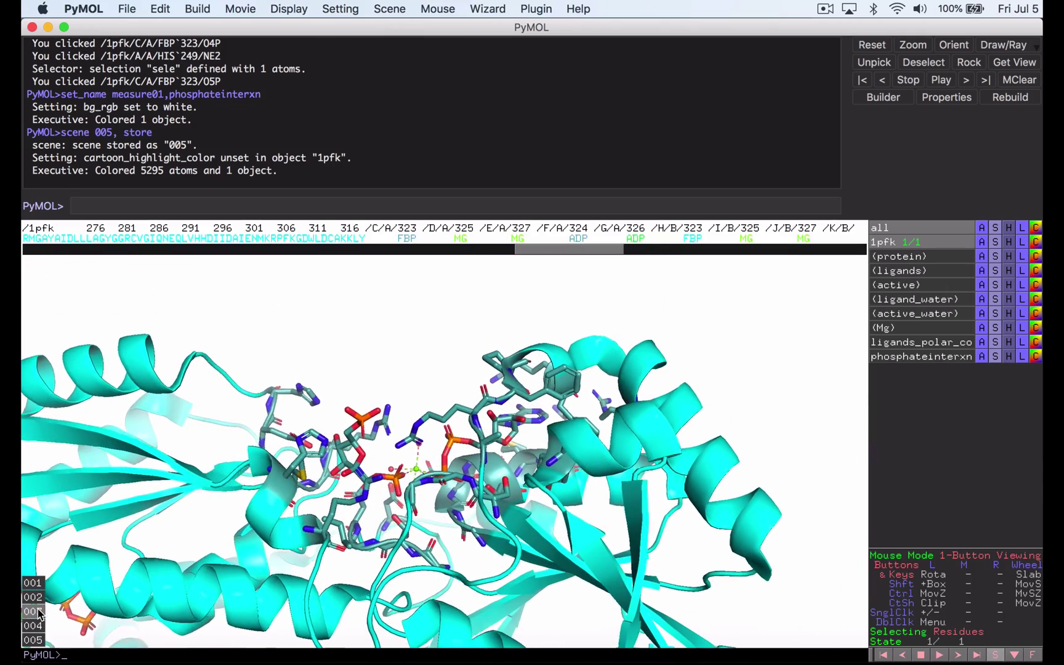
pyautogui.click(38, 599)
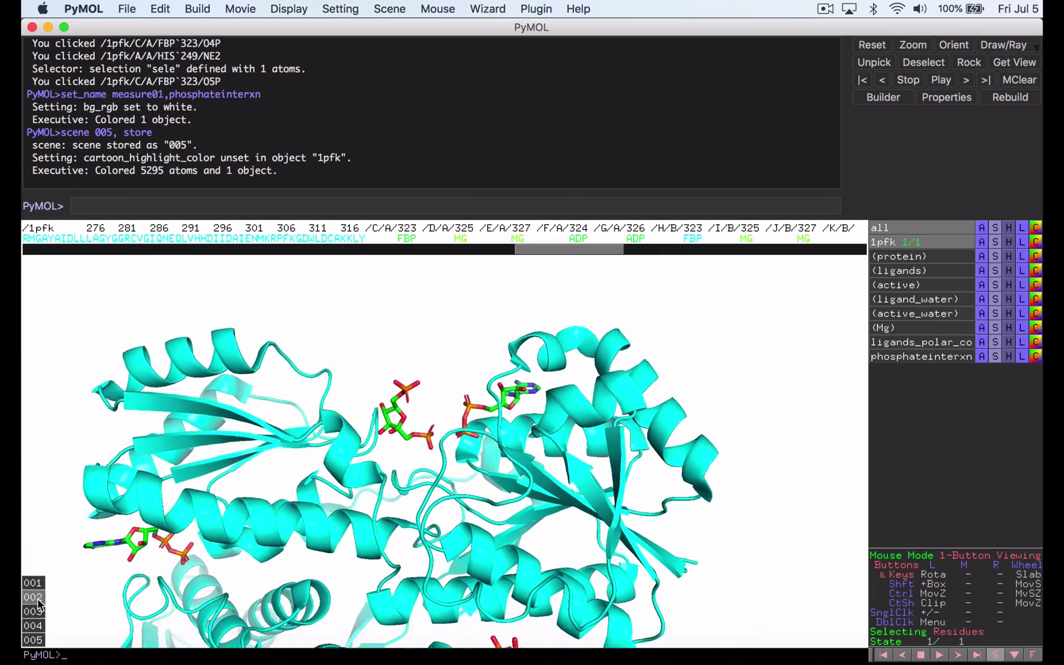